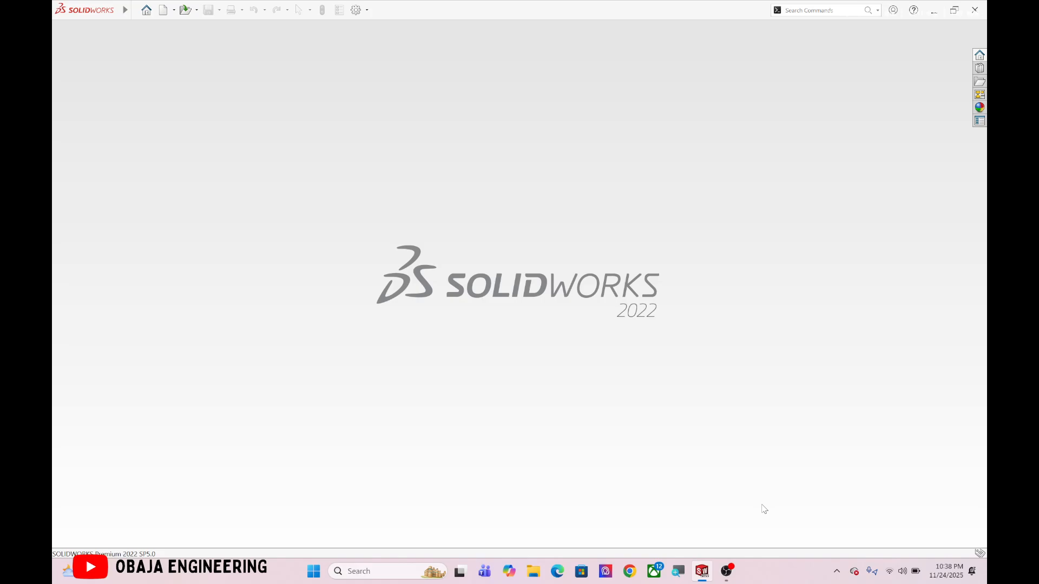
Create a new assembly document and dismiss the automatic prompt for choosing component files.
click(137, 10)
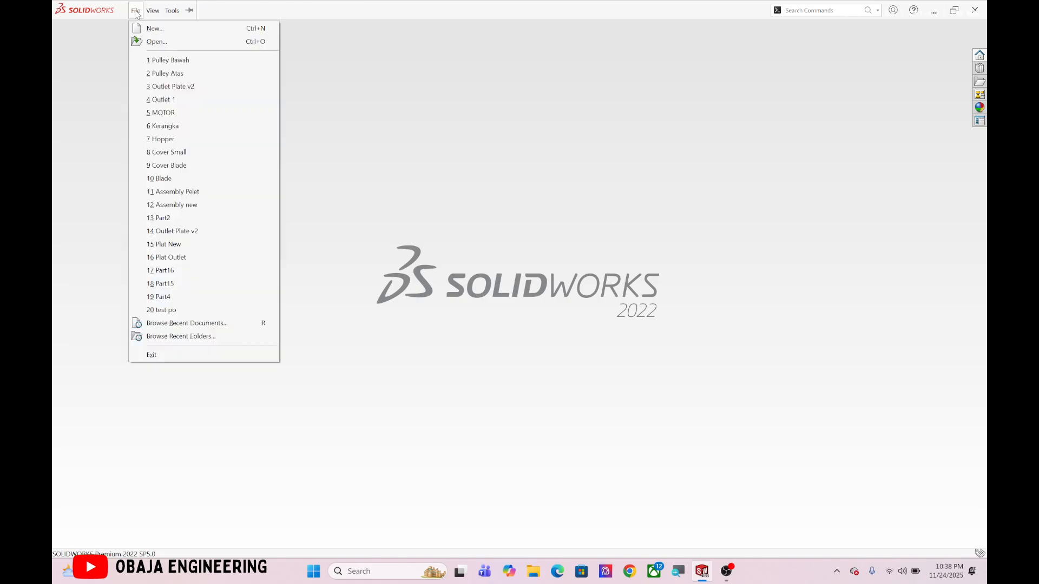
click(149, 28)
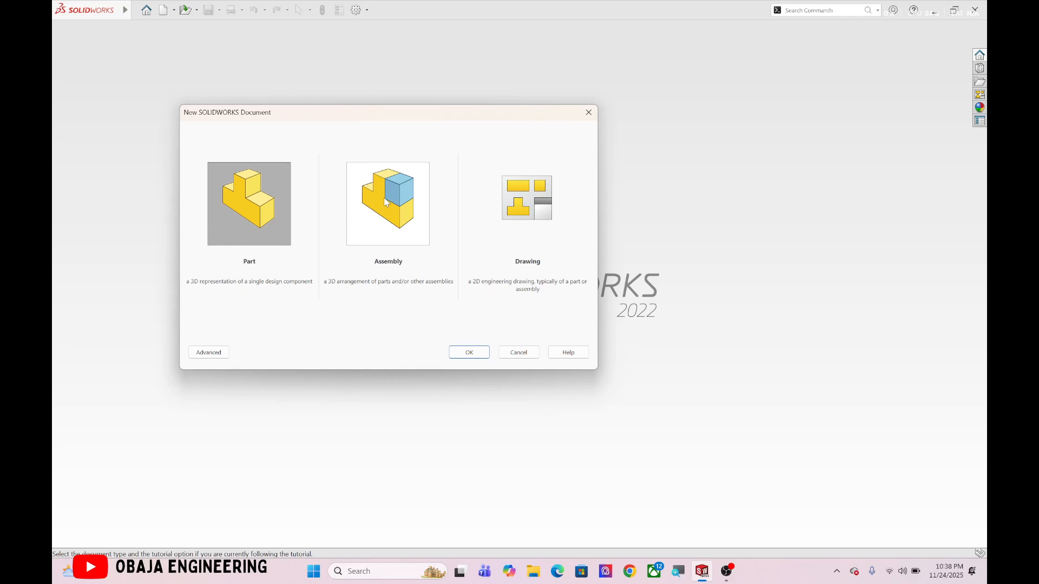
click(386, 202)
click(464, 354)
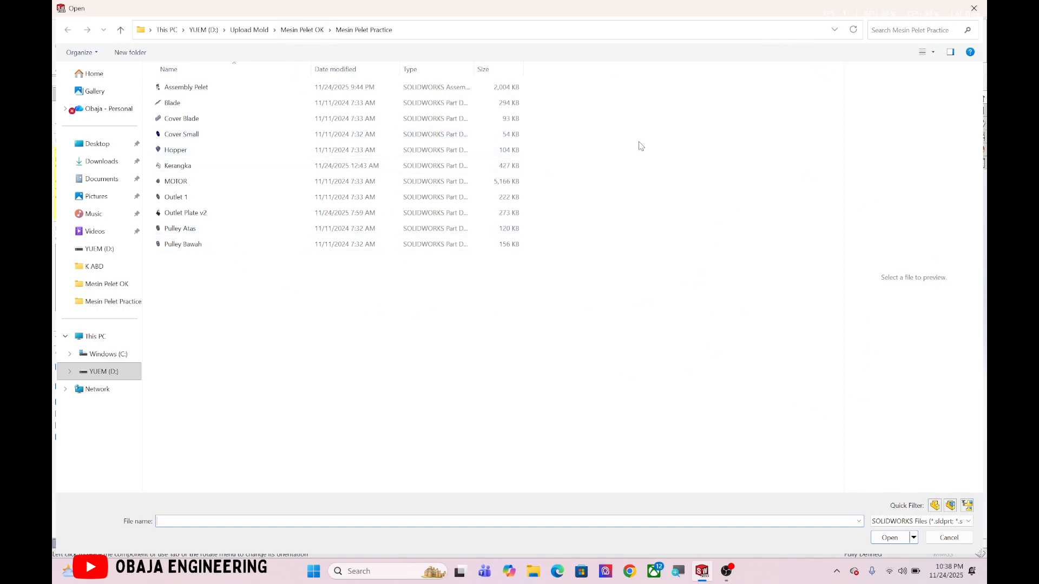
click(980, 8)
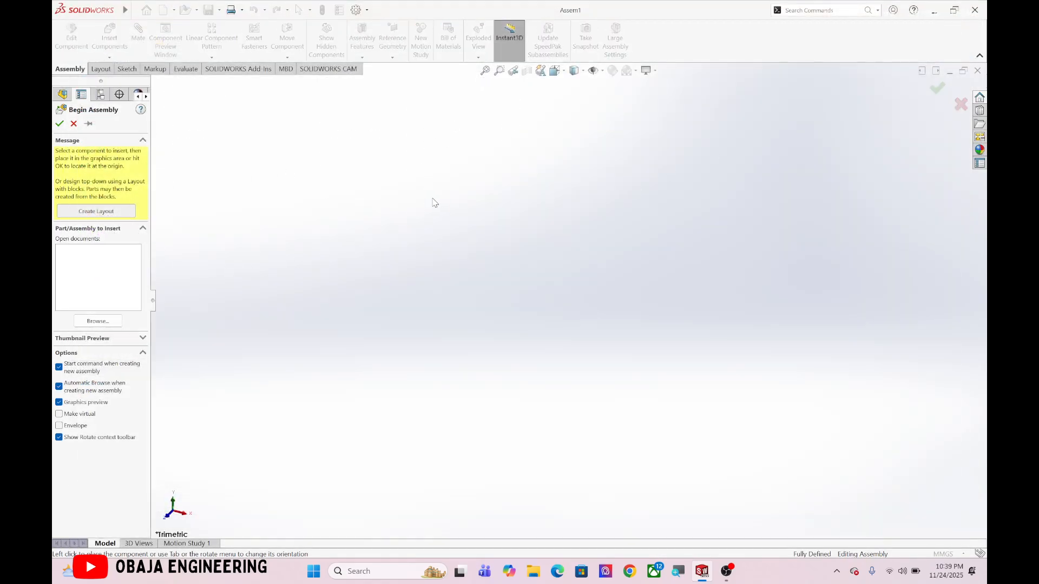
Load all ten part files, from Blade to Pulley Bawah, from the Mesin Pelet Practice folder for insertion into the assembly.
click(88, 325)
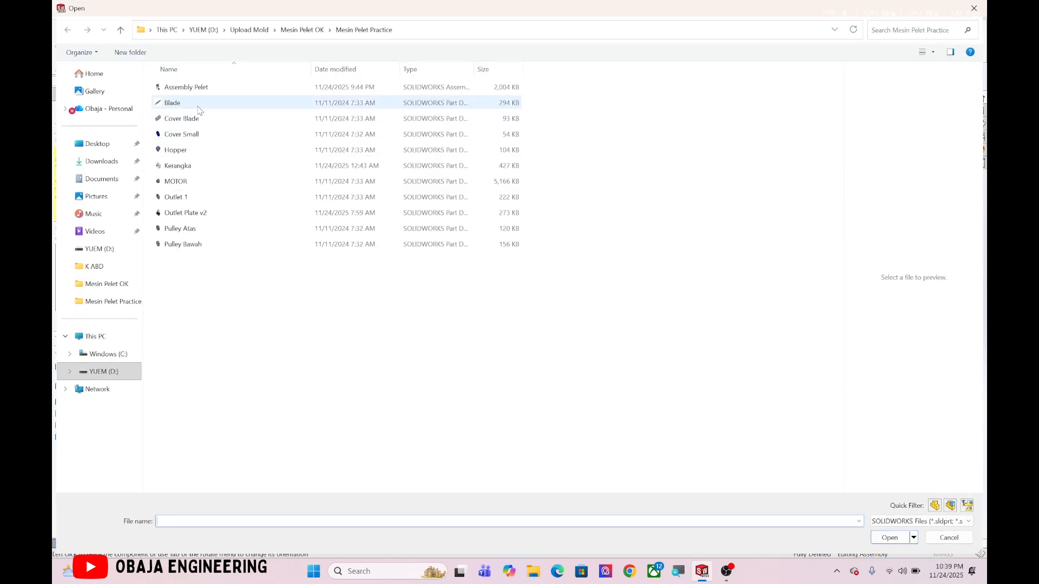
click(199, 107)
shift+click(195, 245)
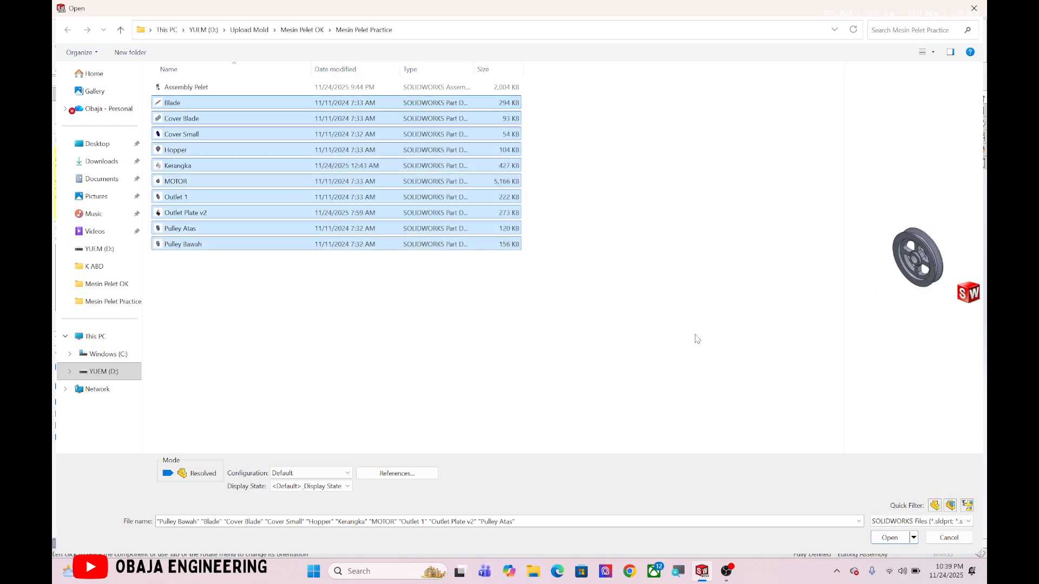
click(889, 538)
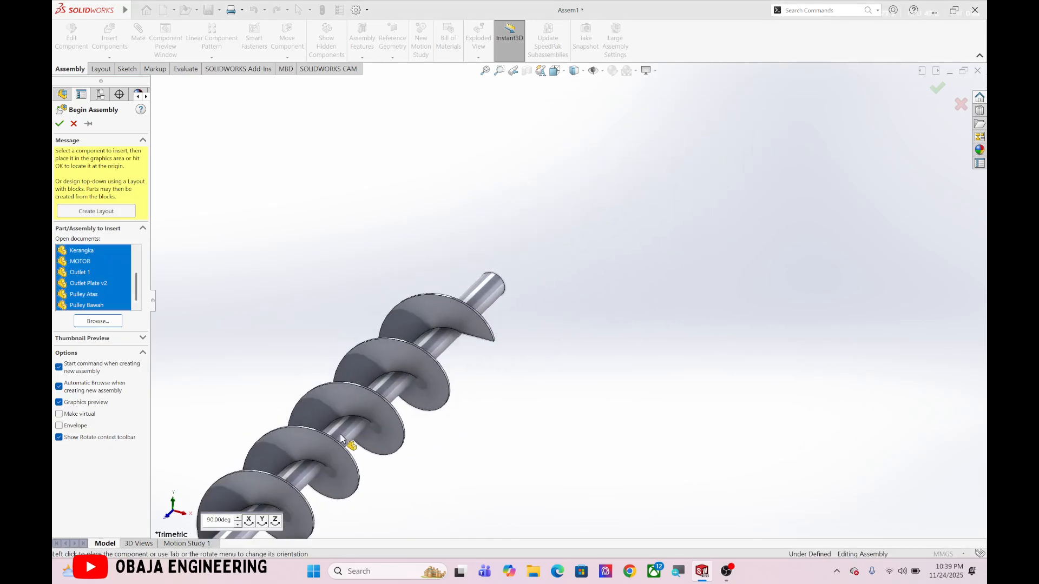
Rotate the Blade about Y in 90° increments until its shaft runs along X, and place it as the first component.
click(265, 521)
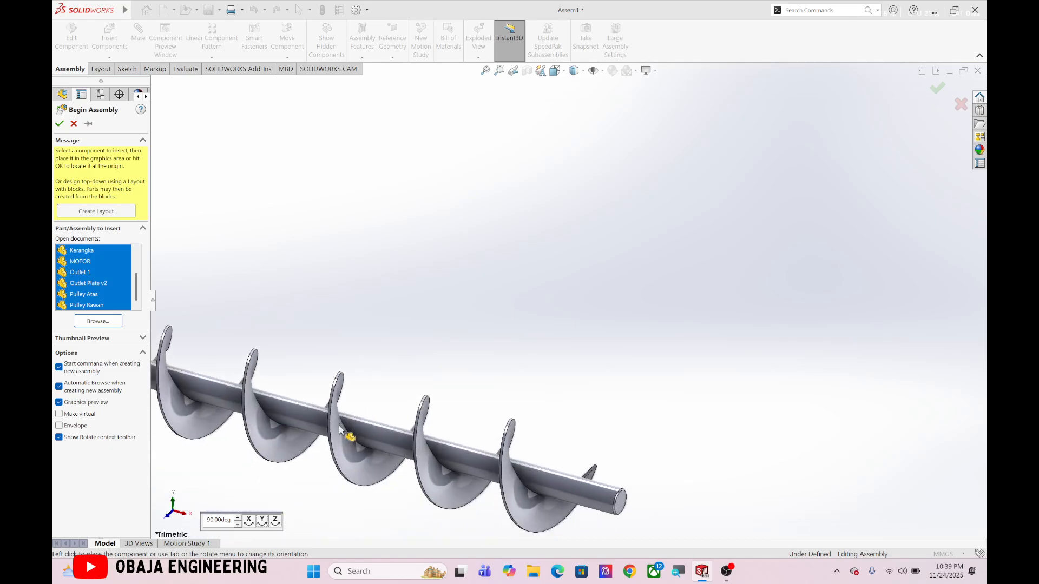
click(265, 522)
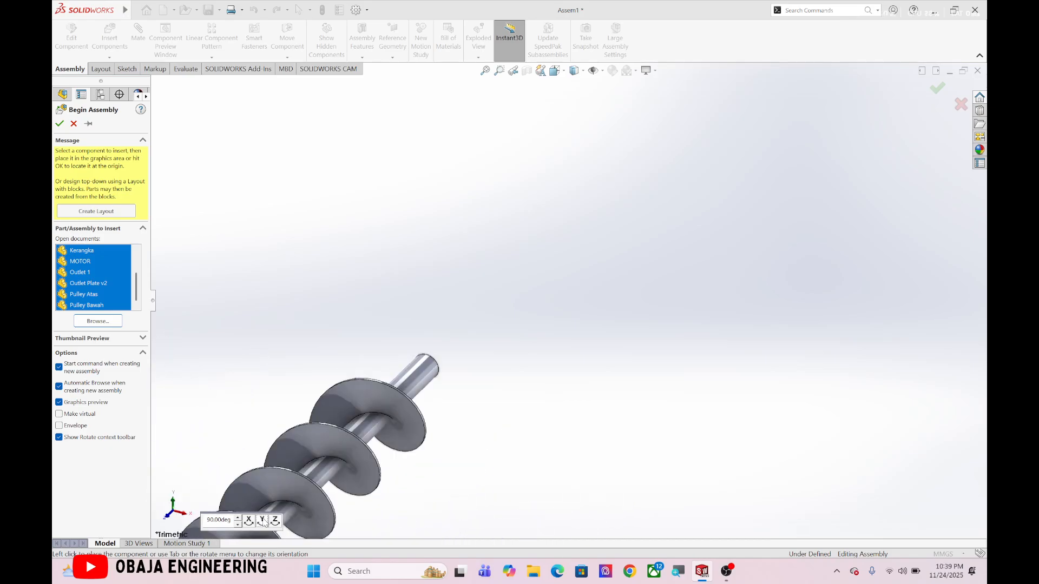
click(264, 522)
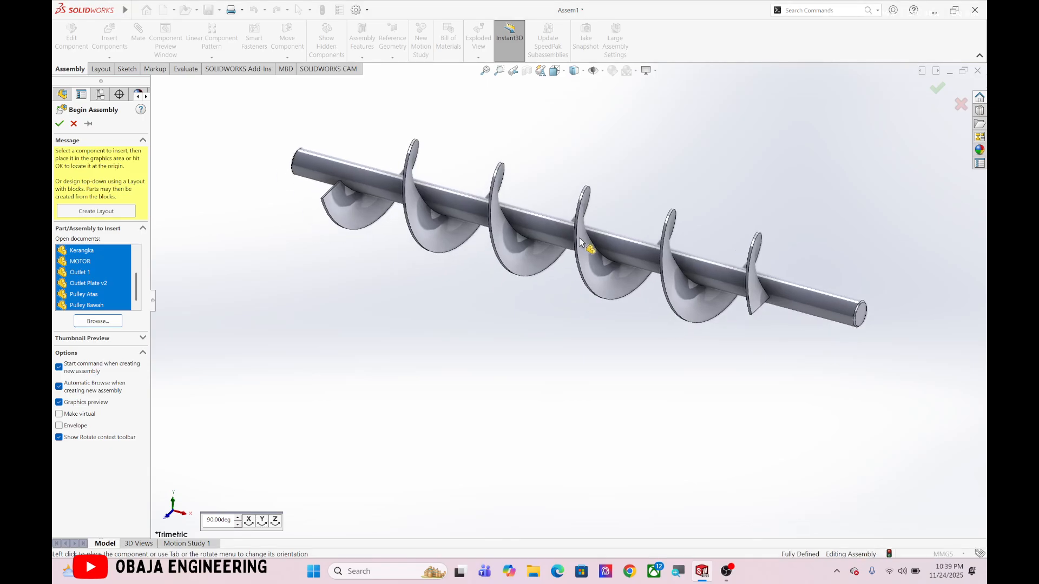
click(580, 243)
scroll(696, 234, up, 5)
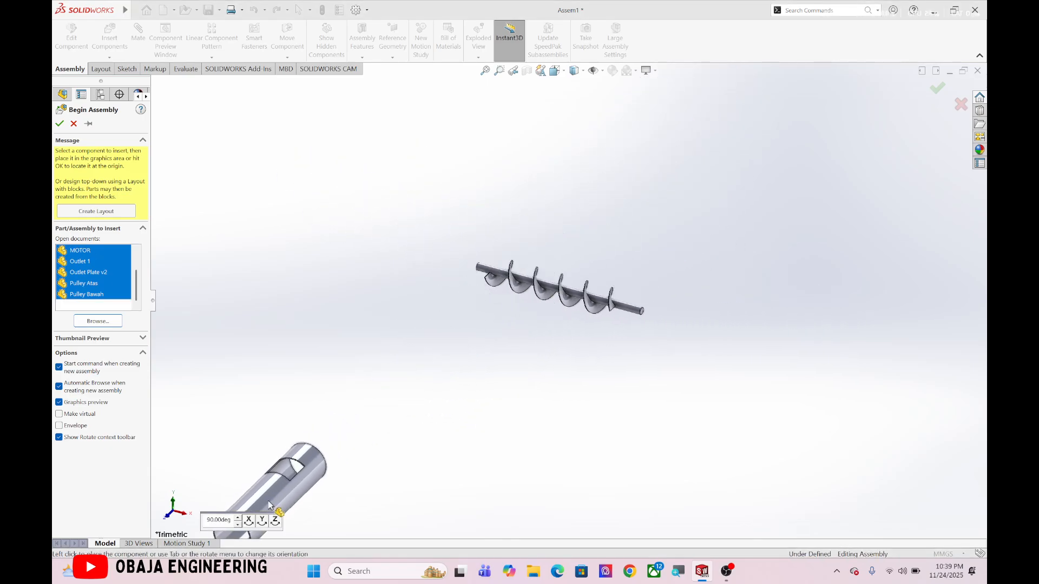
Rotate the Cover Blade about Y and place it above the Blade, with the Cover Small disc beside the tube's open end.
click(262, 520)
click(262, 521)
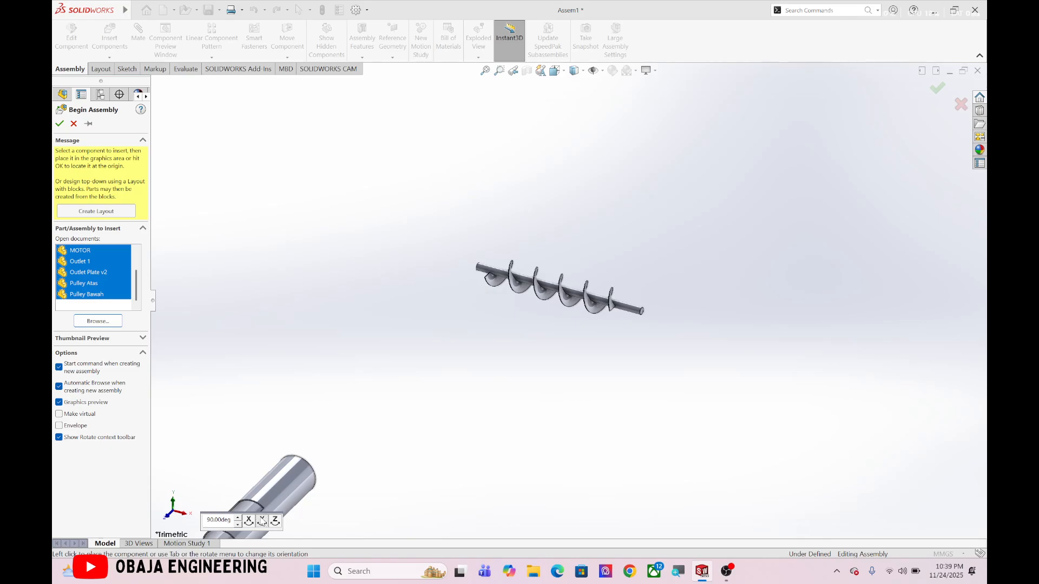
click(600, 252)
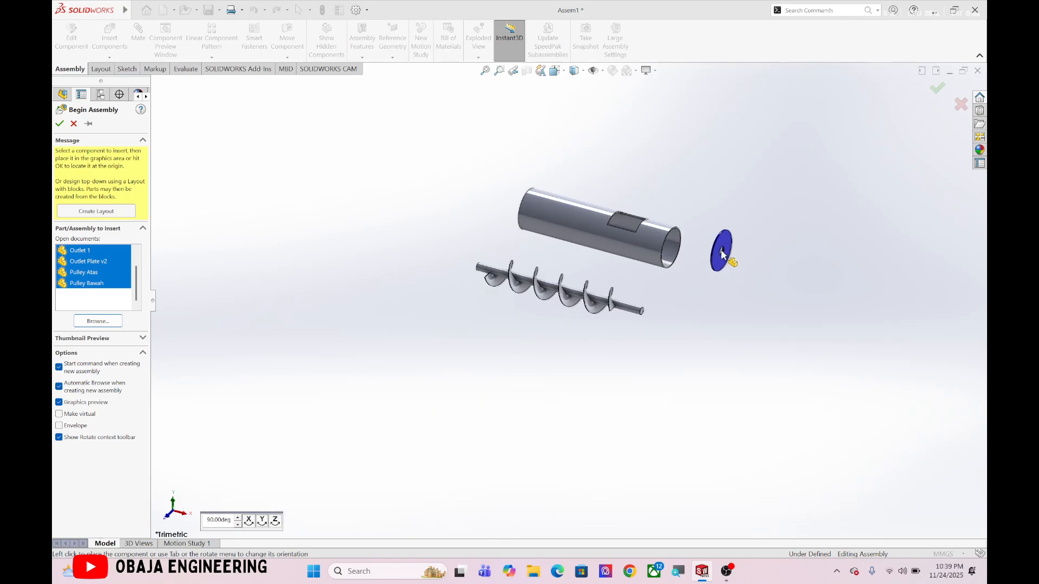
click(723, 220)
Place the Hopper above the tube and the Kerangka frame beside the Blade, using the frame's Default<As Welded> configuration.
click(655, 173)
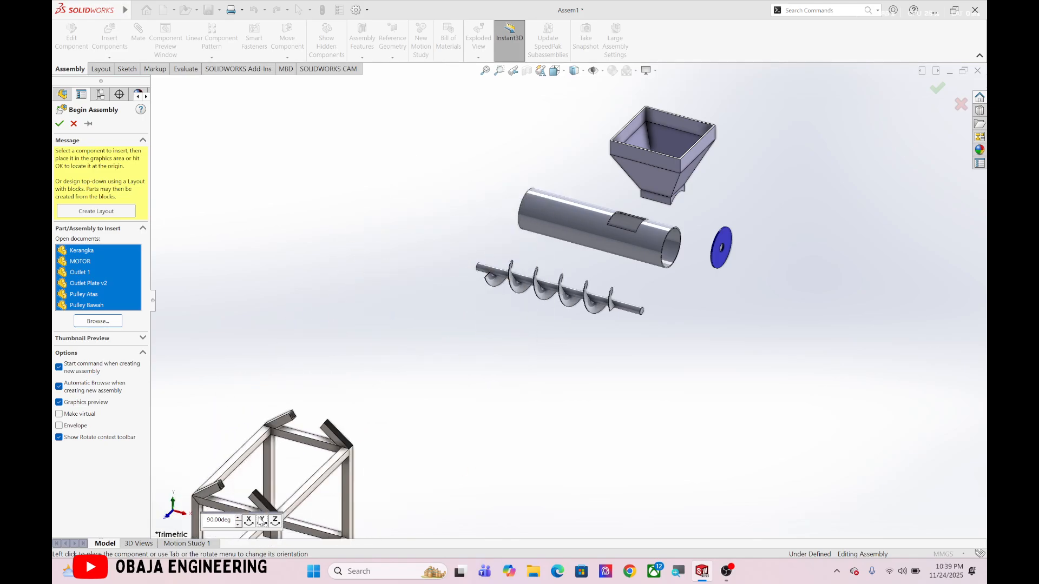
click(472, 342)
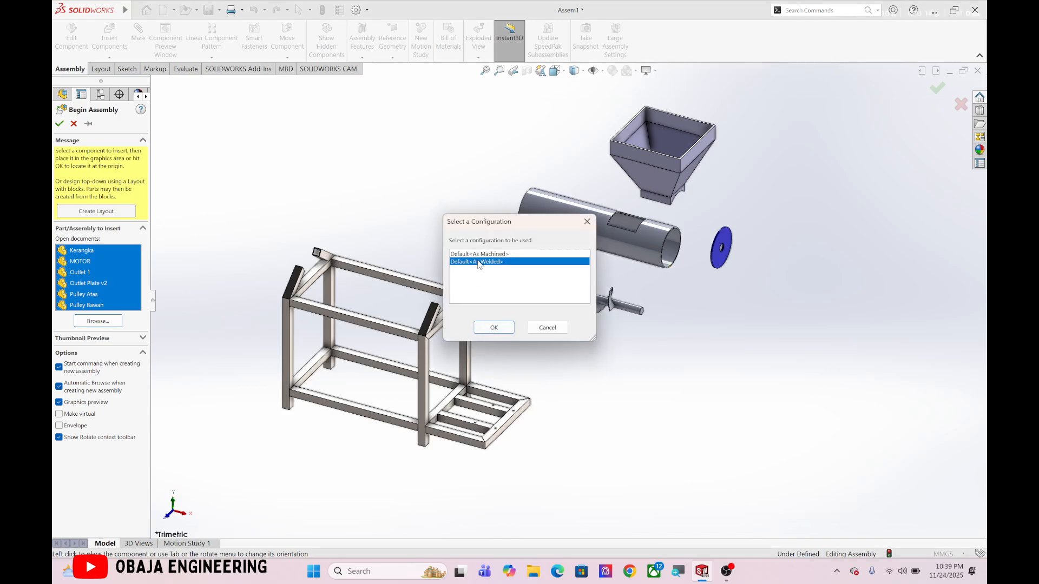
click(495, 331)
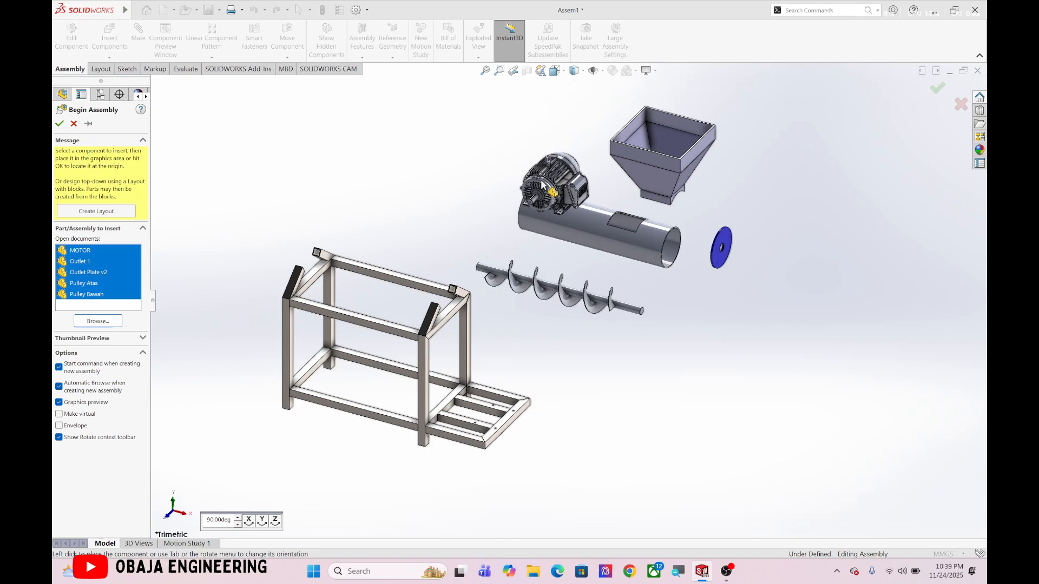
Rotate the MOTOR about Y and place it below the Blade, with the Outlet 1 perforated disc just above the motor.
click(262, 521)
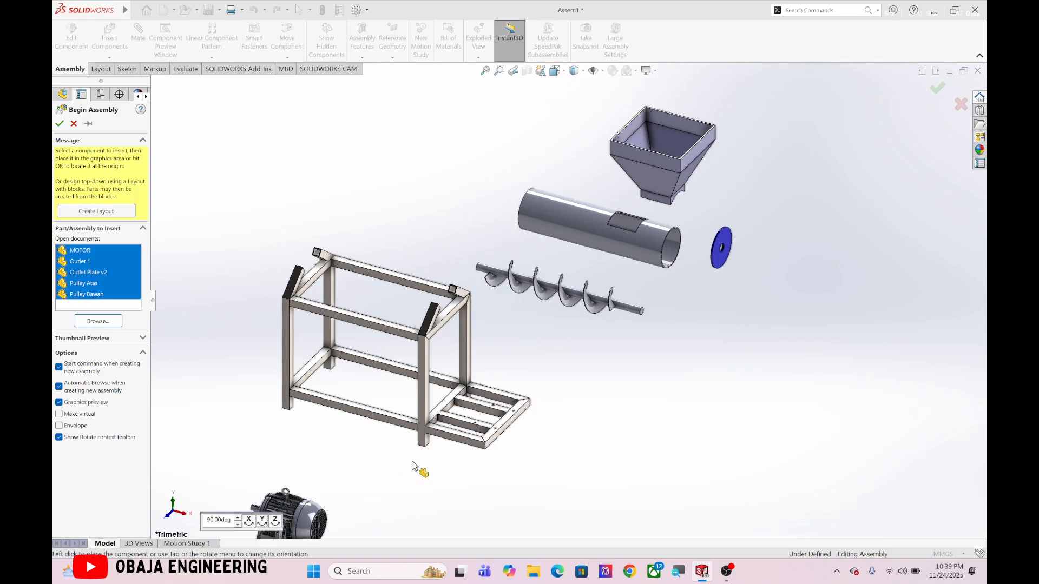
click(647, 373)
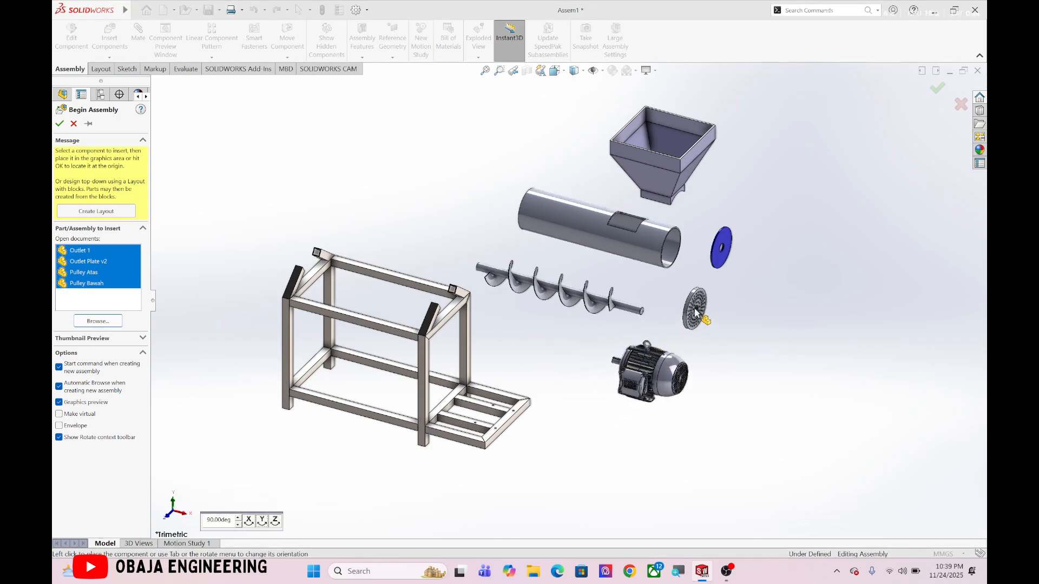
click(694, 308)
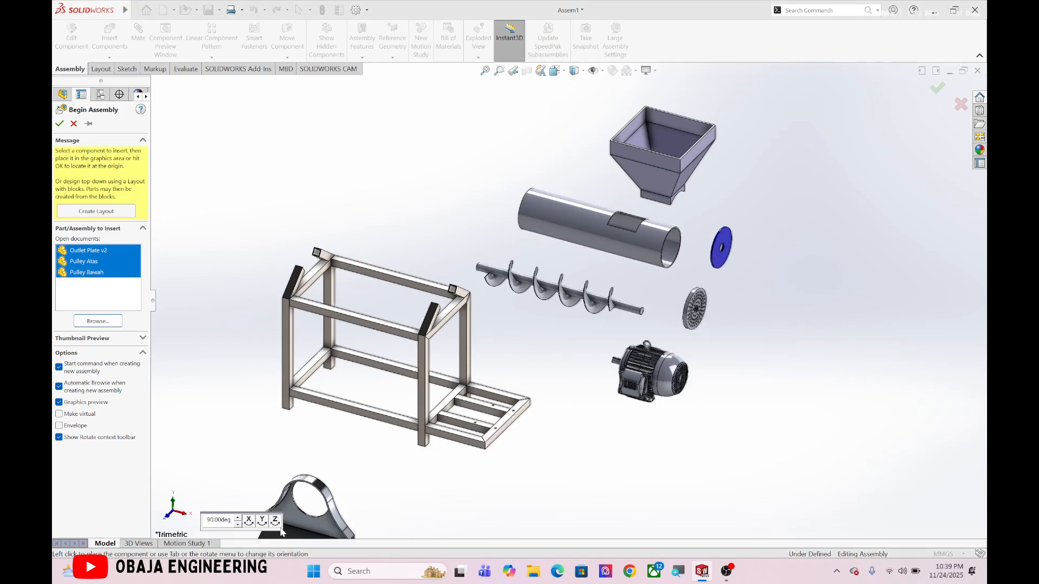
Rotate the Outlet Plate v2 about Y and place it beyond the Cover Small disc.
click(263, 523)
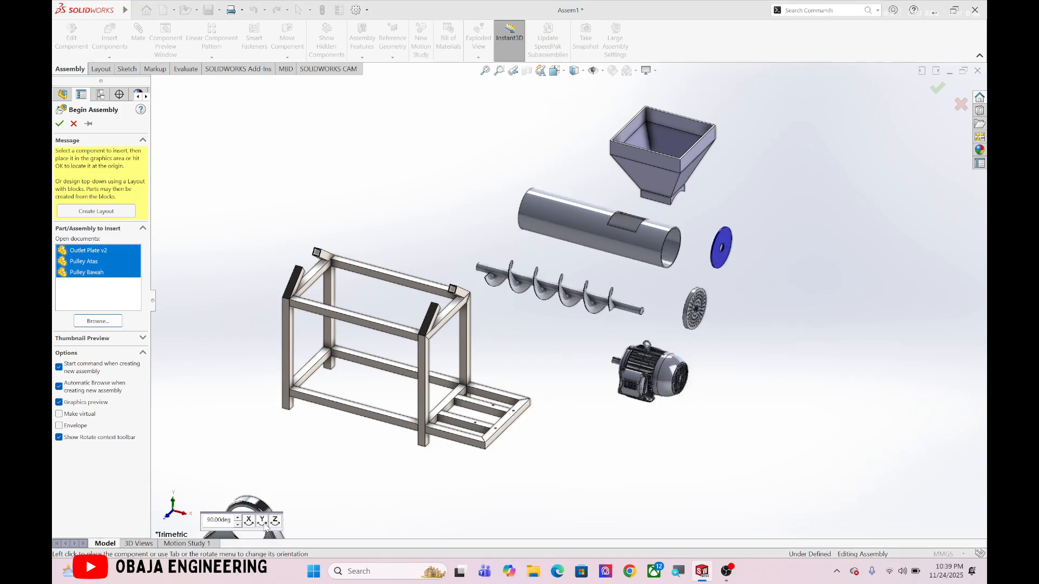
click(263, 523)
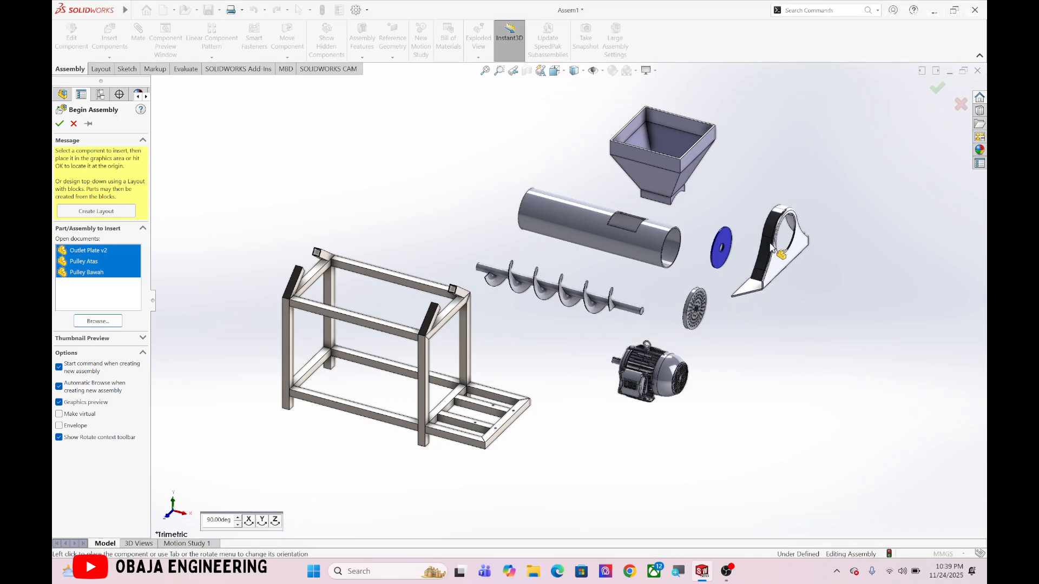
click(770, 248)
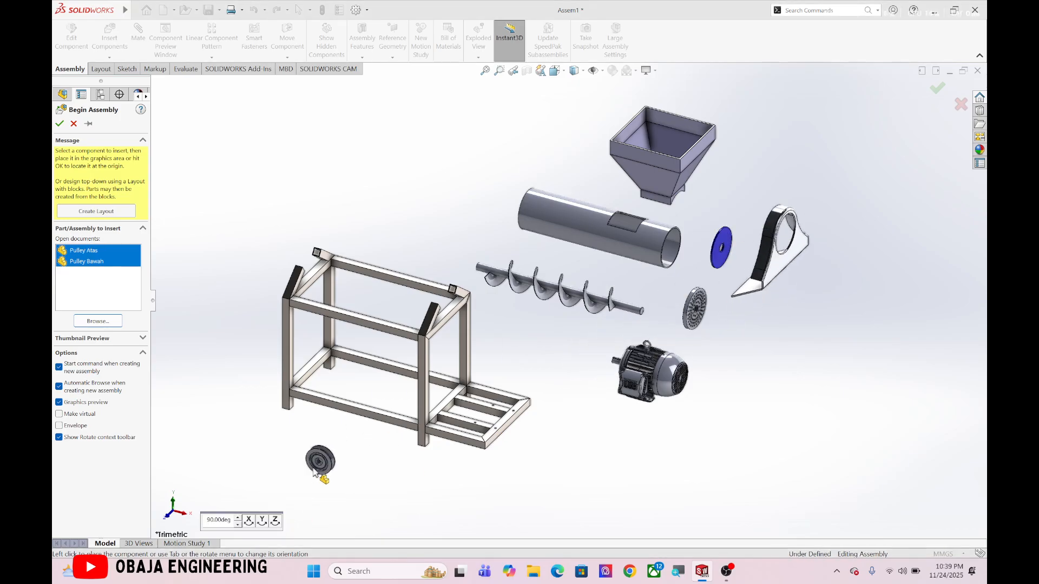
Rotate the Pulley Atas about Y and place it above the Cover Small disc, with the Pulley Bawah beside the motor.
click(262, 523)
click(715, 210)
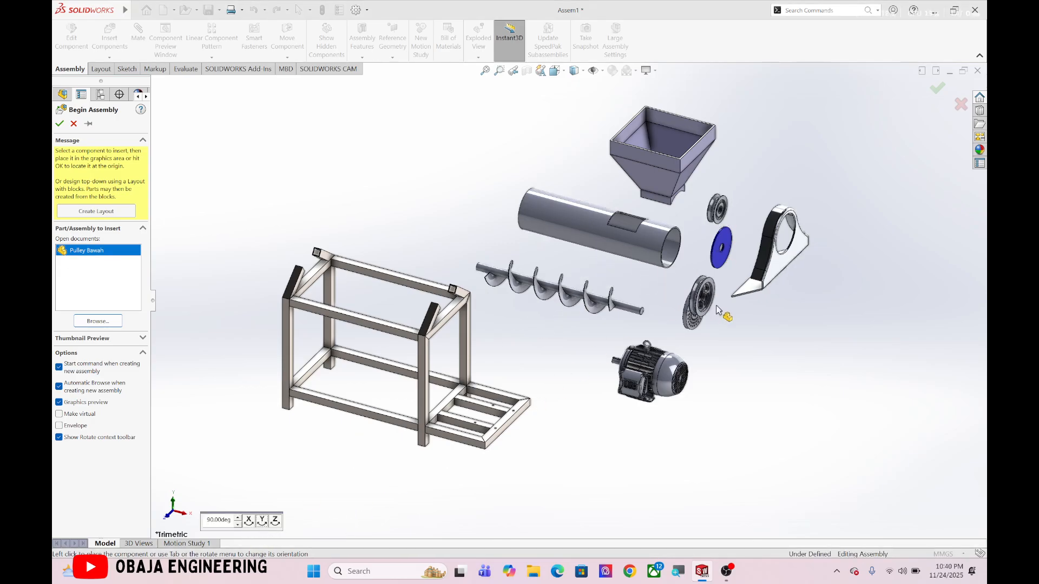
key(Escape)
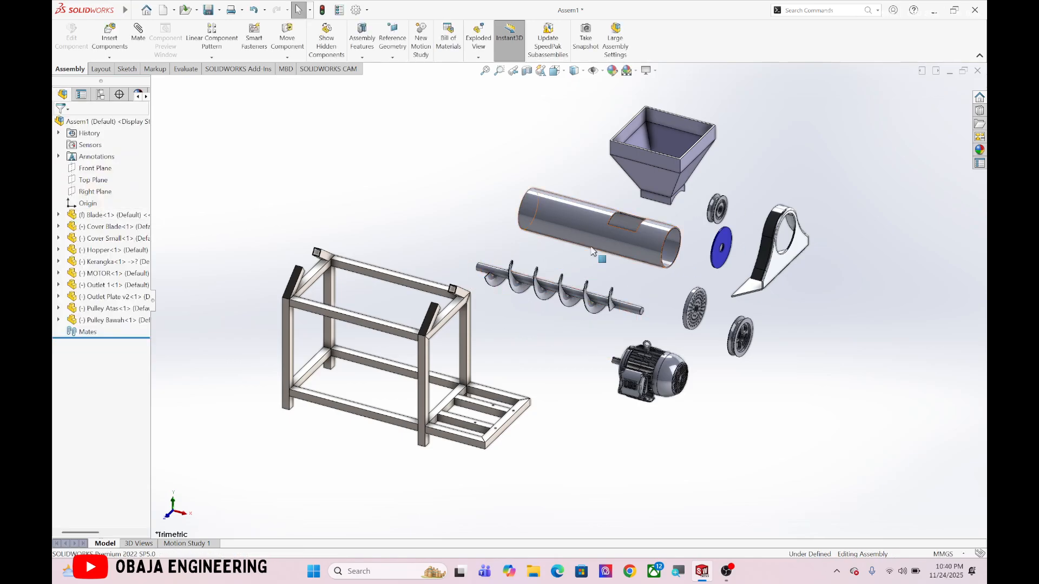
Float the Blade and fix the Kerangka frame as the assembly's stationary component.
scroll(269, 370, up, 5)
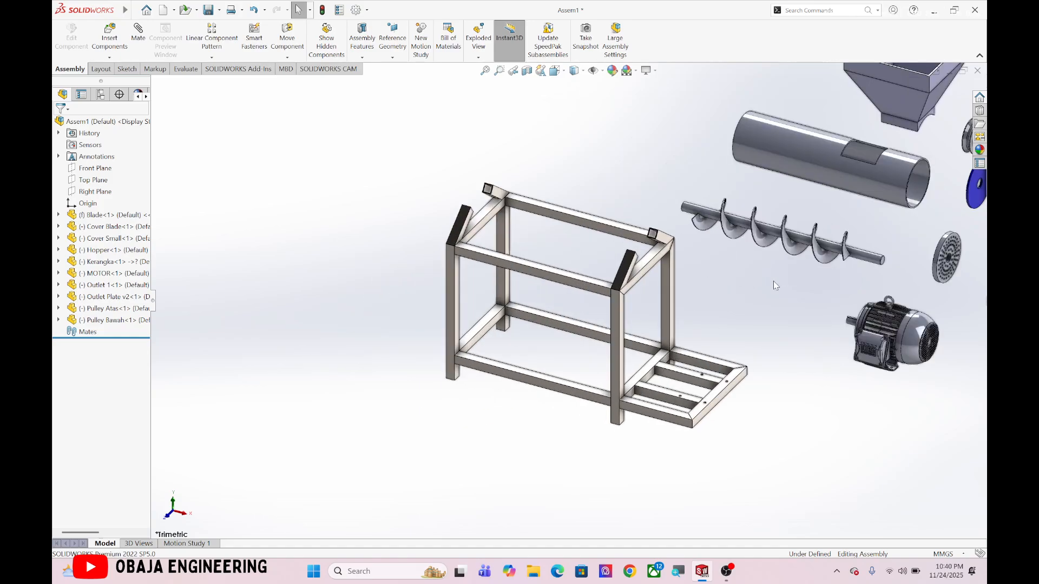
scroll(754, 219, down, 3)
scroll(563, 280, up, 3)
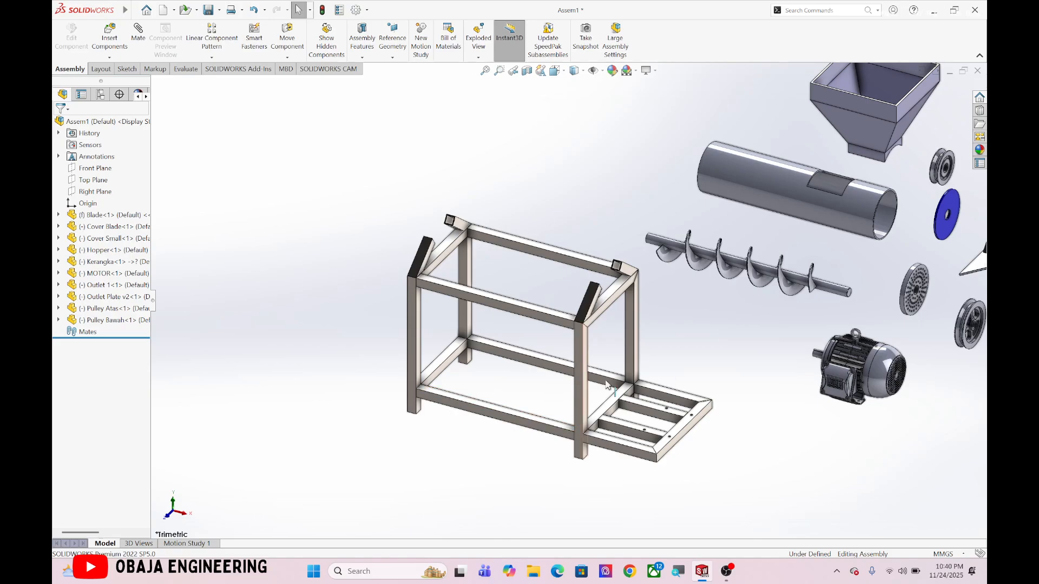
right_click(92, 217)
click(106, 327)
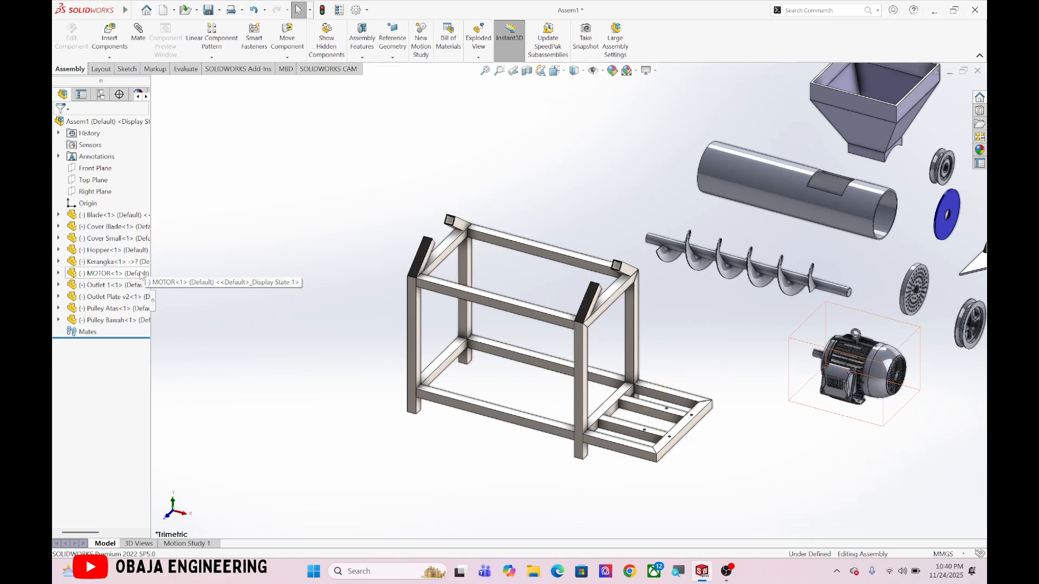
right_click(88, 264)
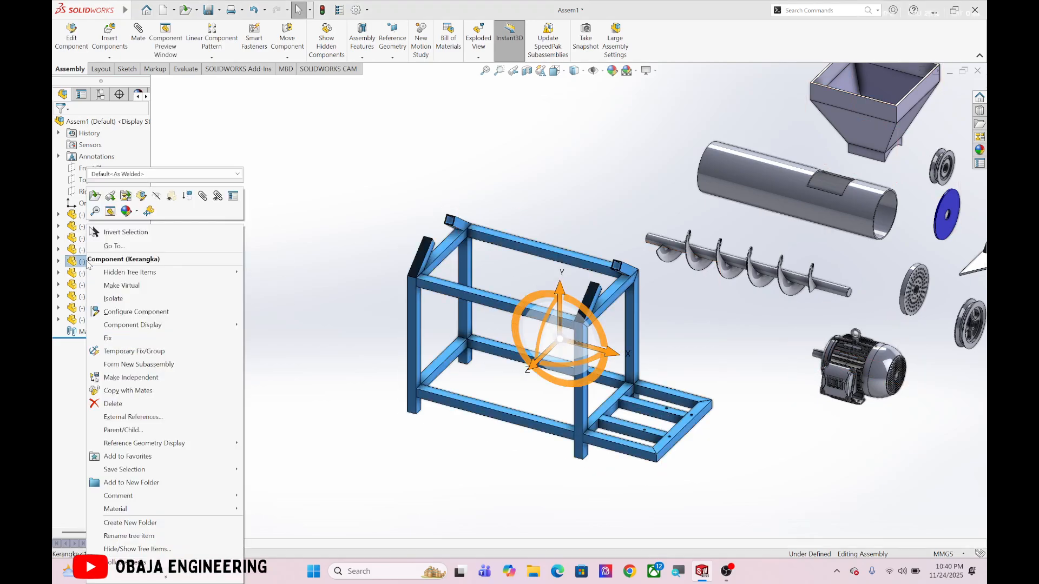
click(136, 344)
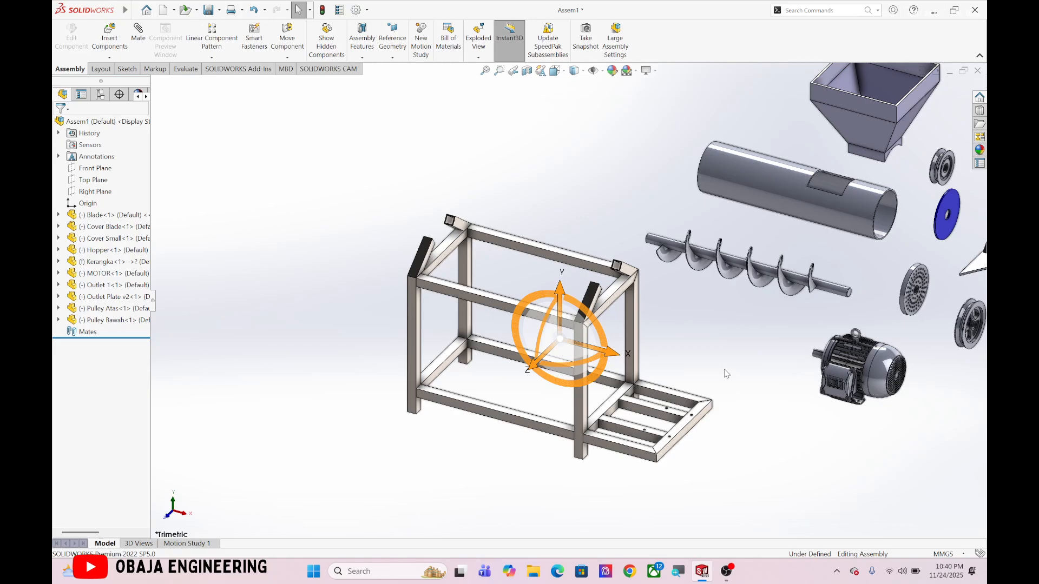
Add a concentric mate between the Cover Blade's circular edge near the cutout and the end edge of the frame's angled support.
scroll(818, 249, down, 3)
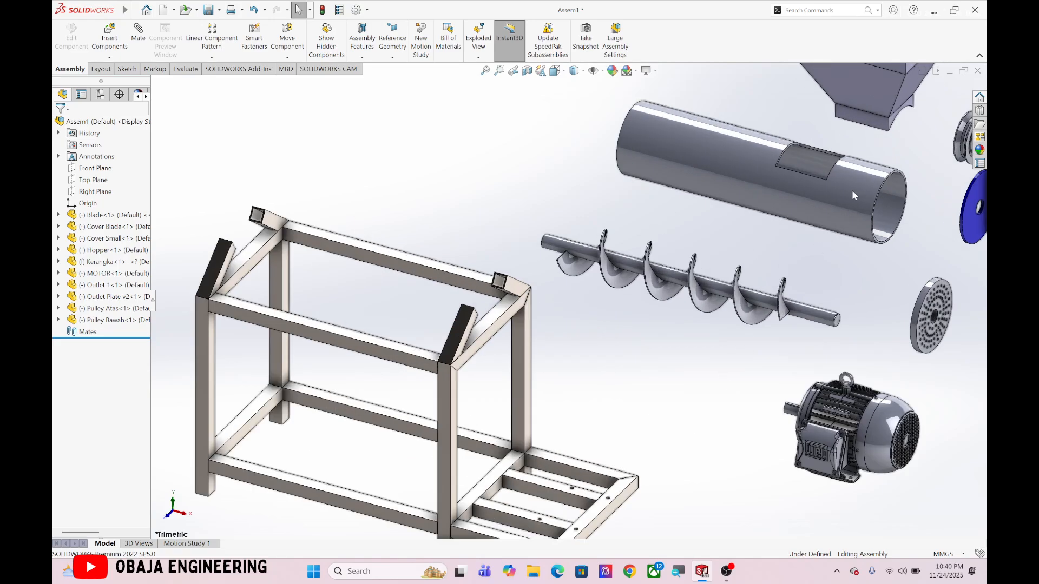
key(f)
scroll(618, 276, down, 5)
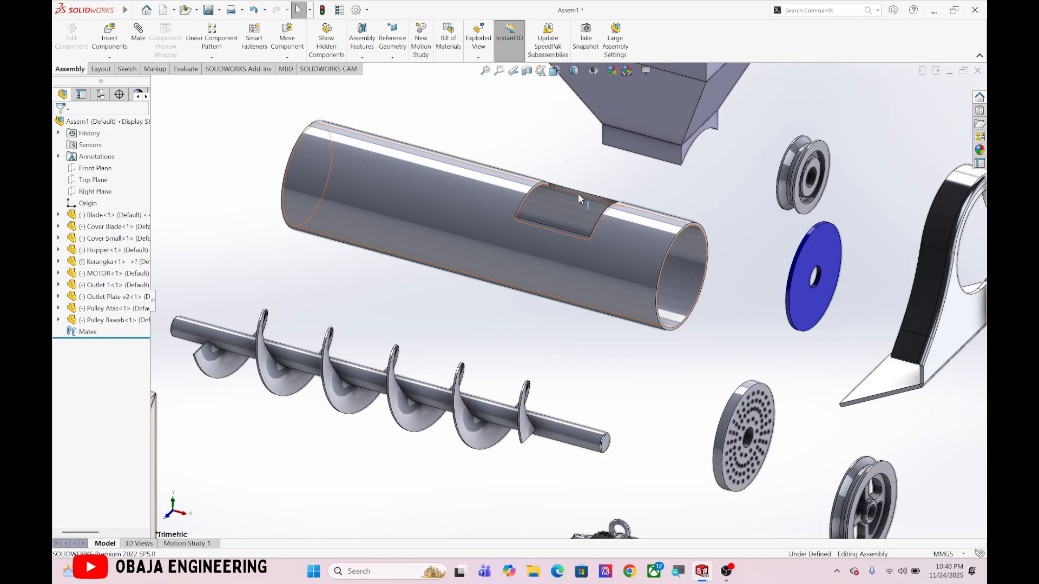
click(682, 331)
key(f)
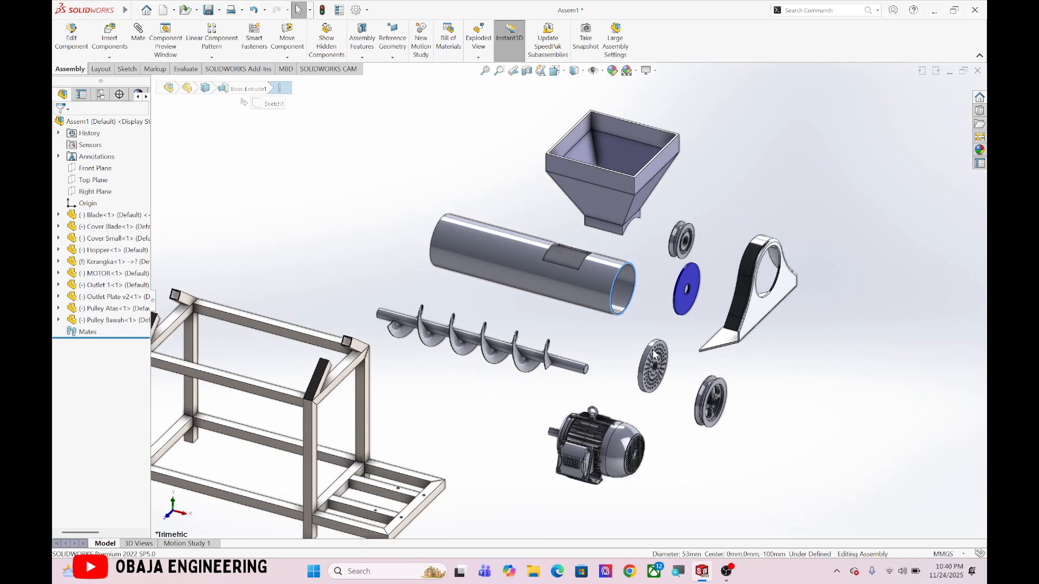
scroll(424, 318, down, 5)
middle_drag(445, 368, 442, 346)
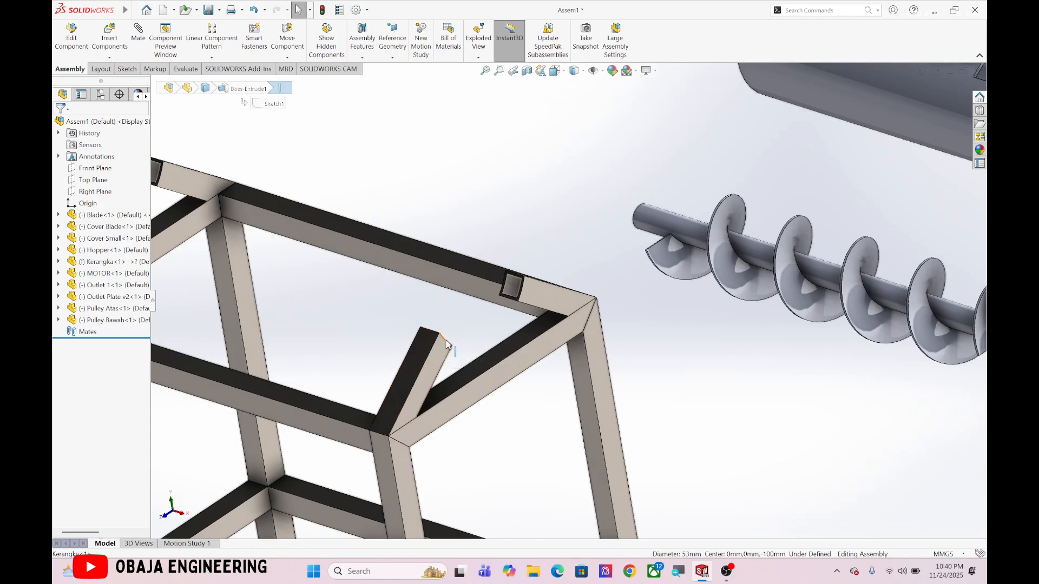
ctrl+click(447, 344)
click(495, 337)
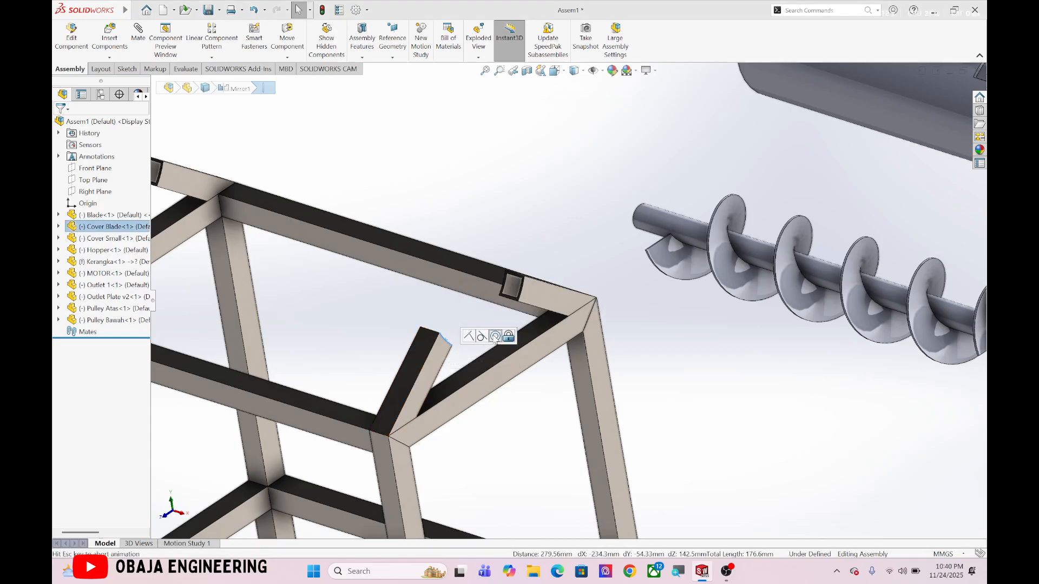
click(513, 342)
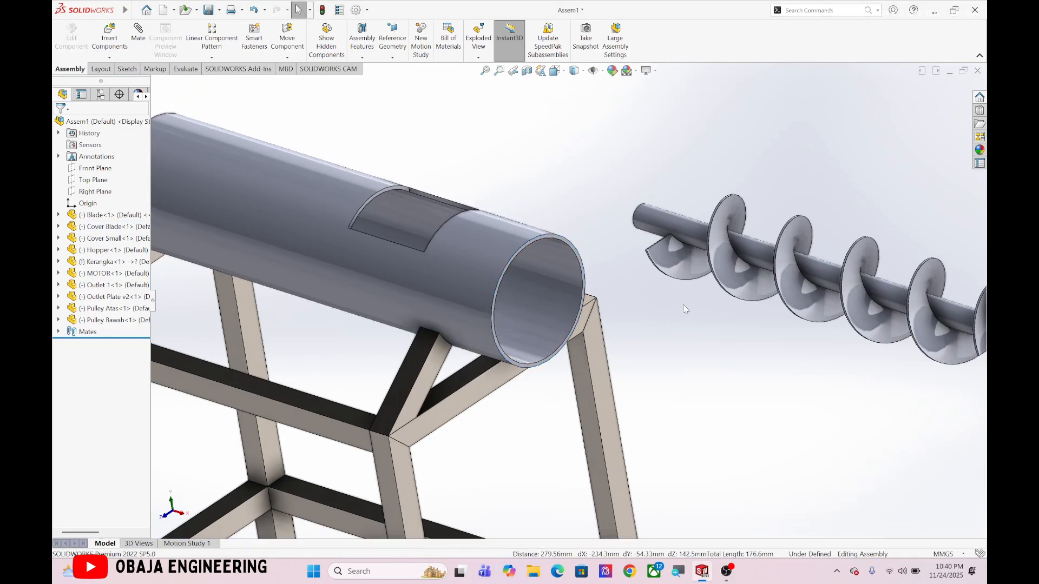
Add a coincident mate between the frame angled support's side face and the Cover Blade's end face near the cutout.
click(430, 359)
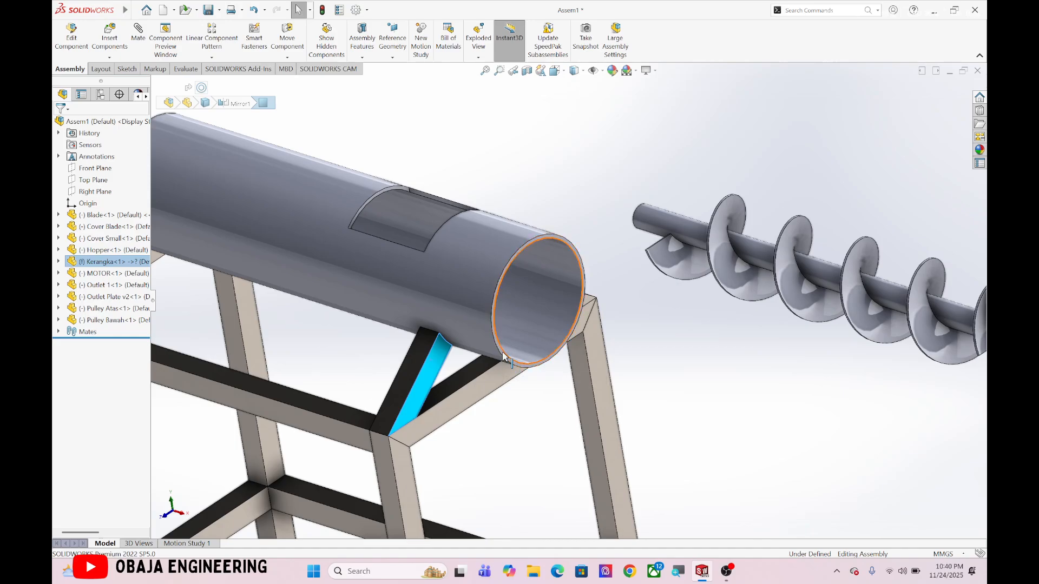
scroll(503, 357, down, 5)
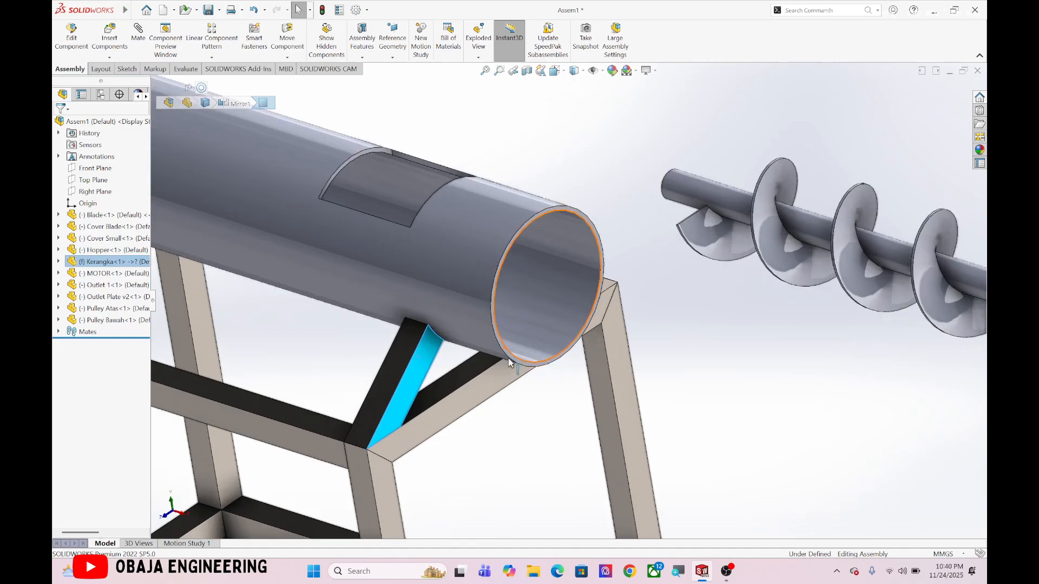
click(533, 358)
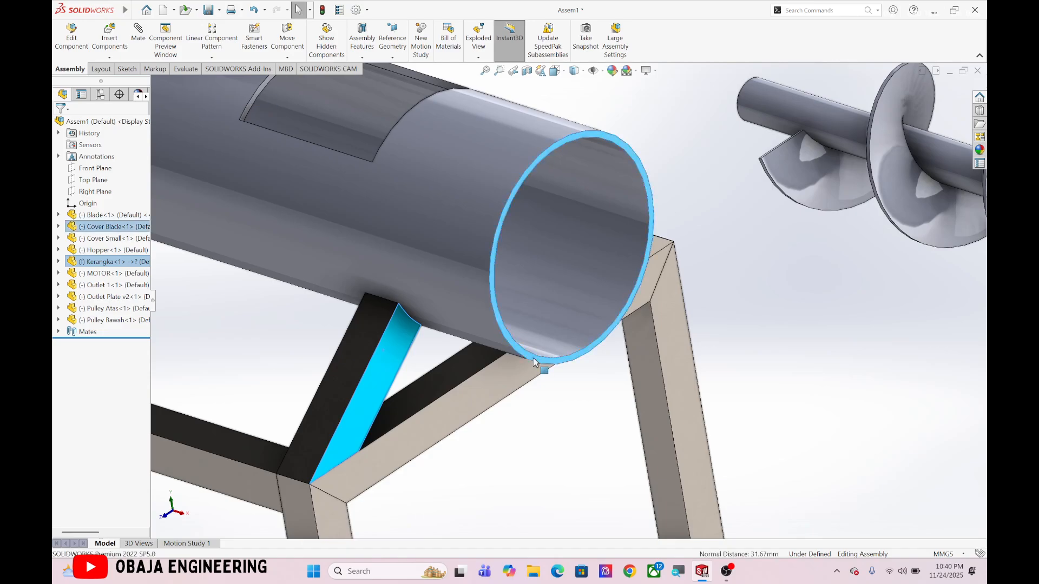
click(555, 353)
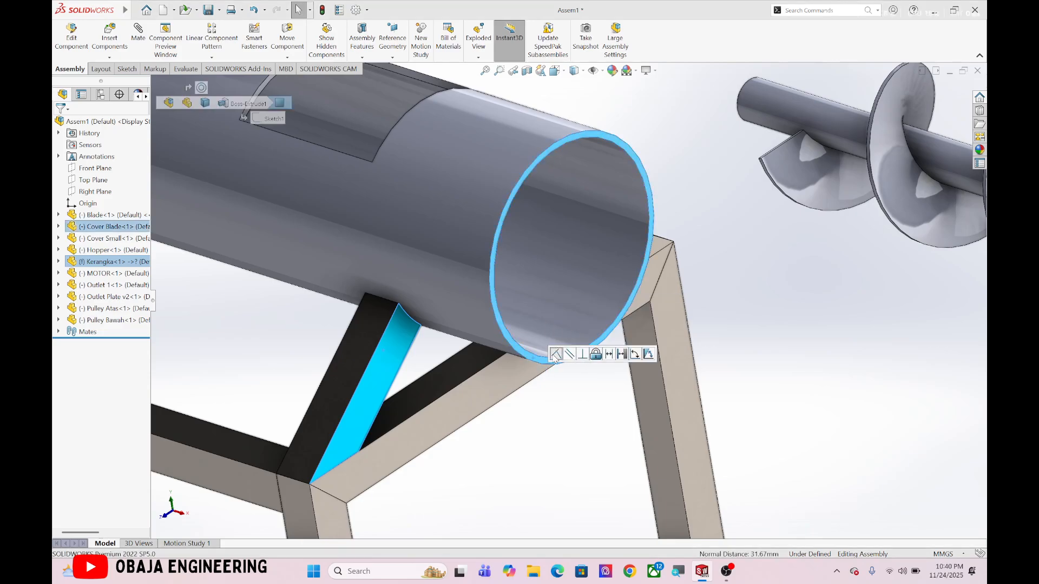
Add a concentric mate between the Blade's shaft and the inner cylindrical face of the Cover Blade.
scroll(763, 346, up, 8)
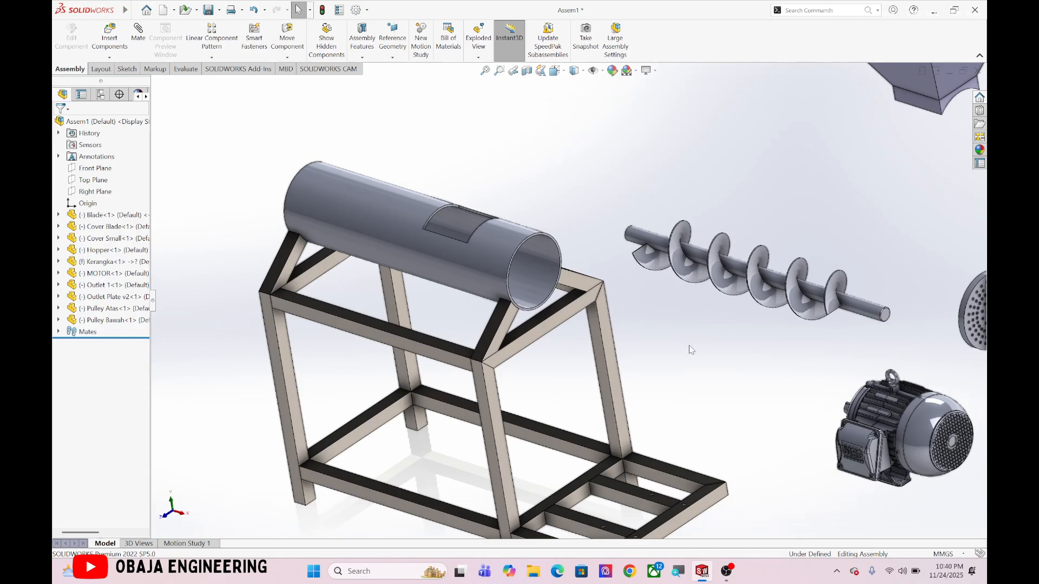
key(ctrl+7)
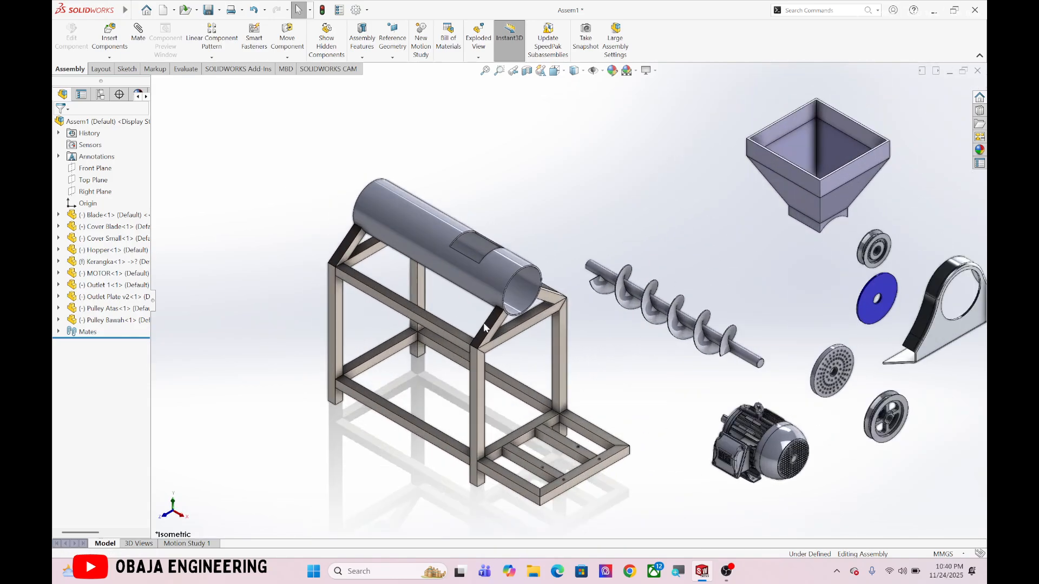
scroll(484, 327, down, 2)
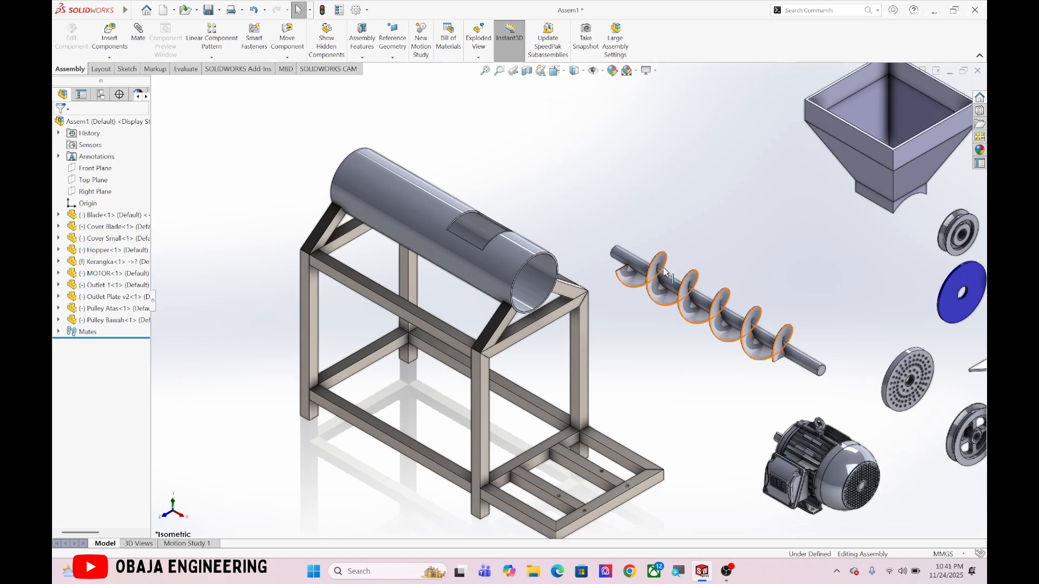
scroll(663, 274, up, 2)
scroll(675, 299, down, 2)
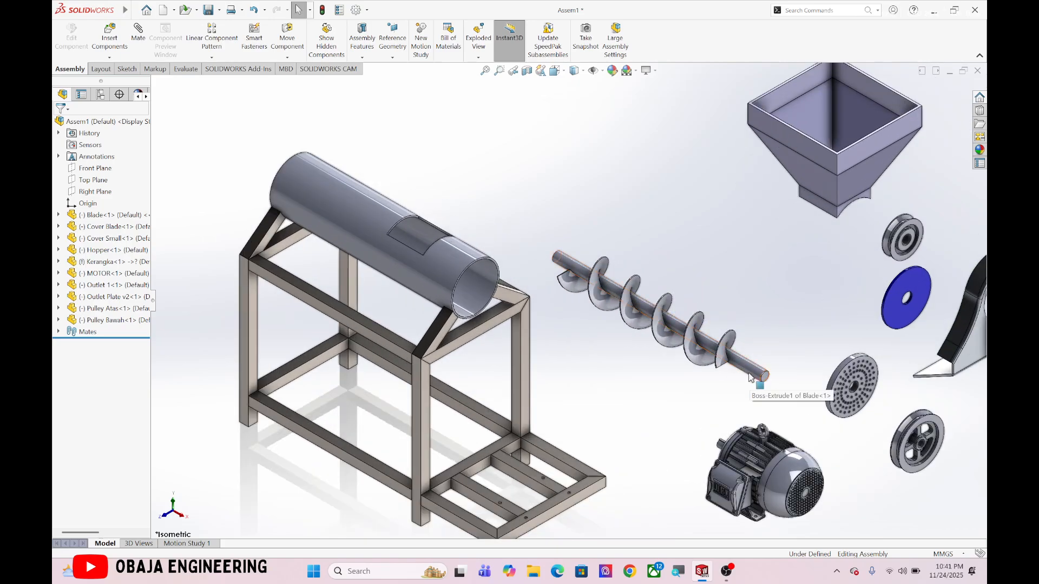
click(760, 374)
ctrl+click(477, 293)
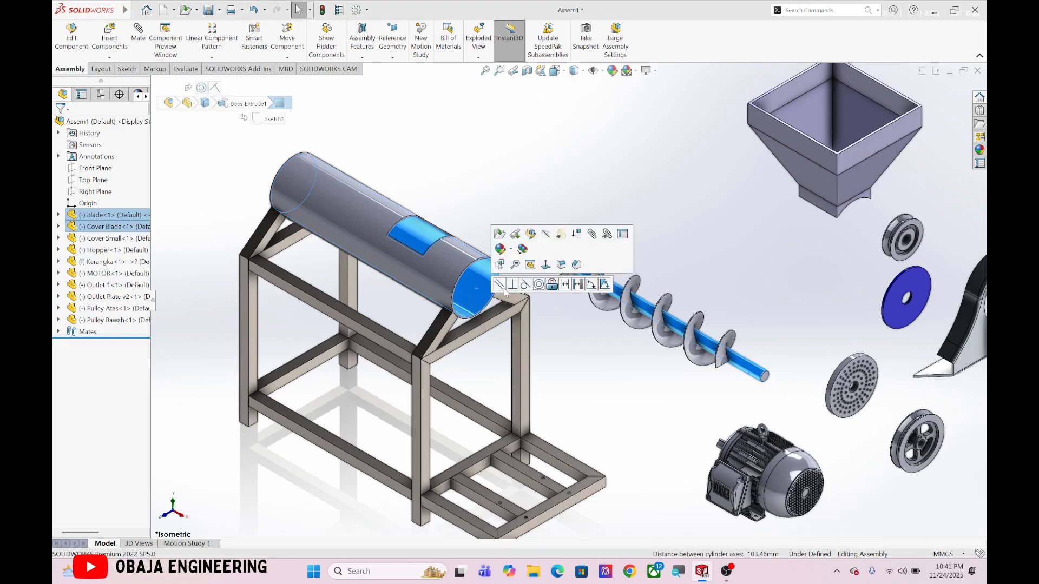
click(539, 285)
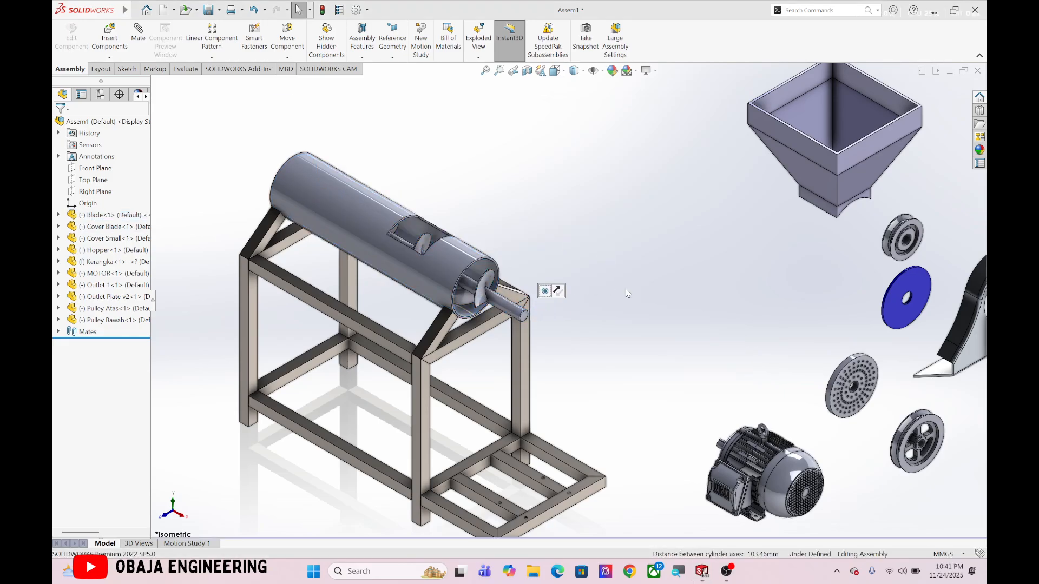
Add a concentric mate between the center hole of the perforated Outlet 1 disc and the Cover Blade's inner cylindrical face.
scroll(666, 307, down, 5)
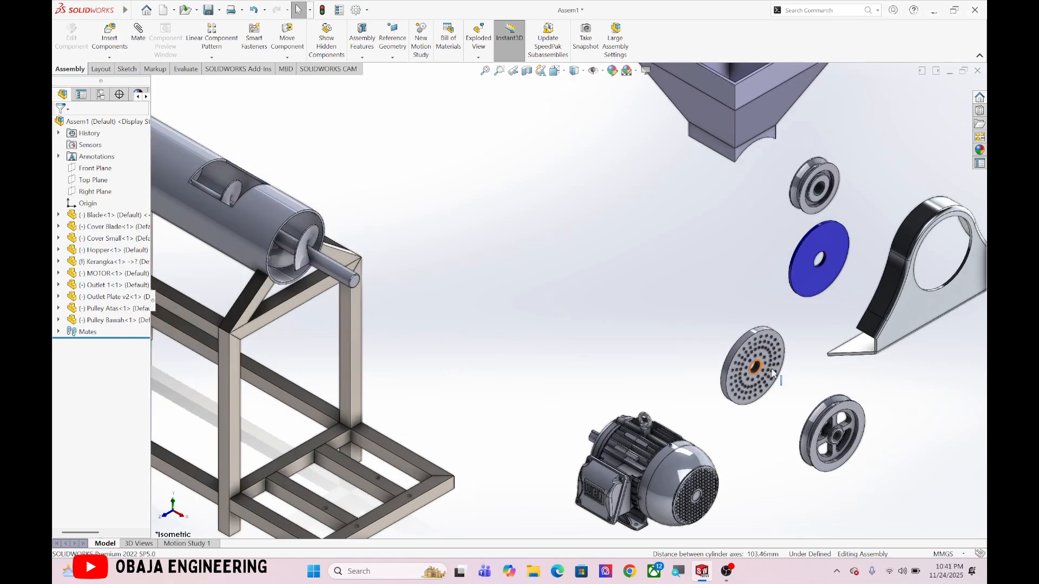
click(745, 366)
scroll(707, 406, up, 5)
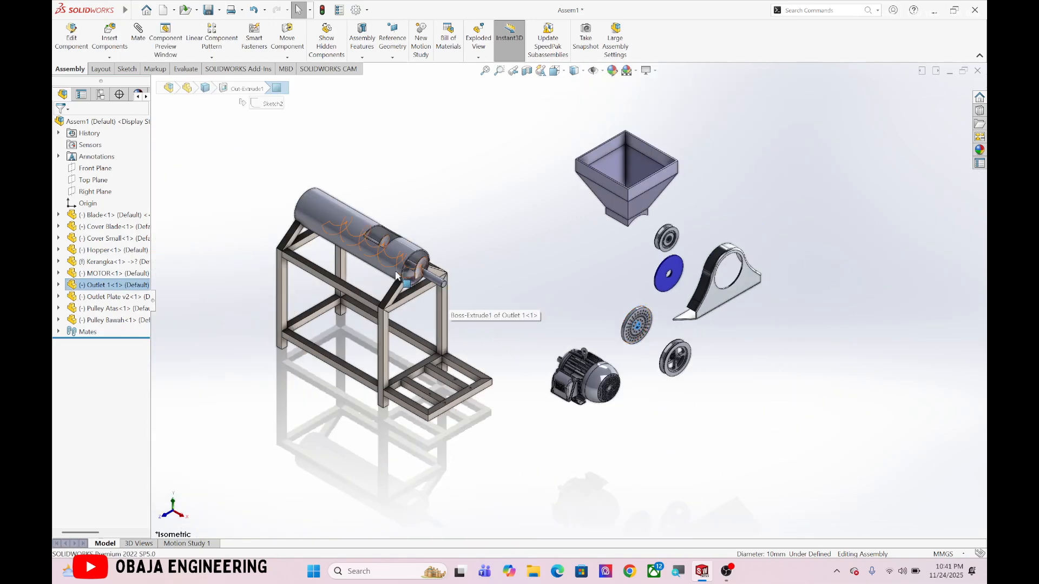
middle_drag(454, 303, 313, 228)
scroll(312, 229, down, 5)
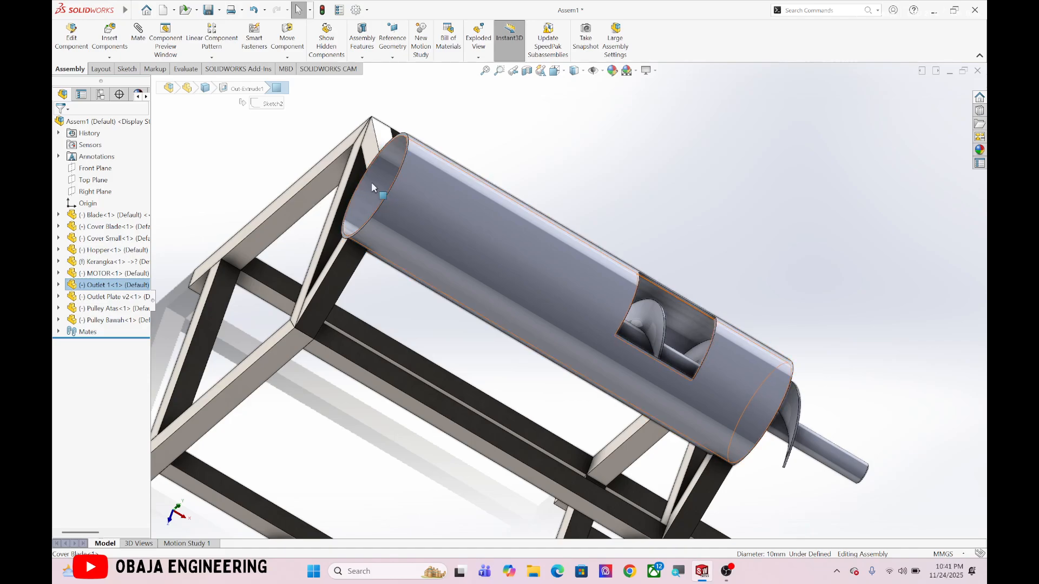
ctrl+click(417, 203)
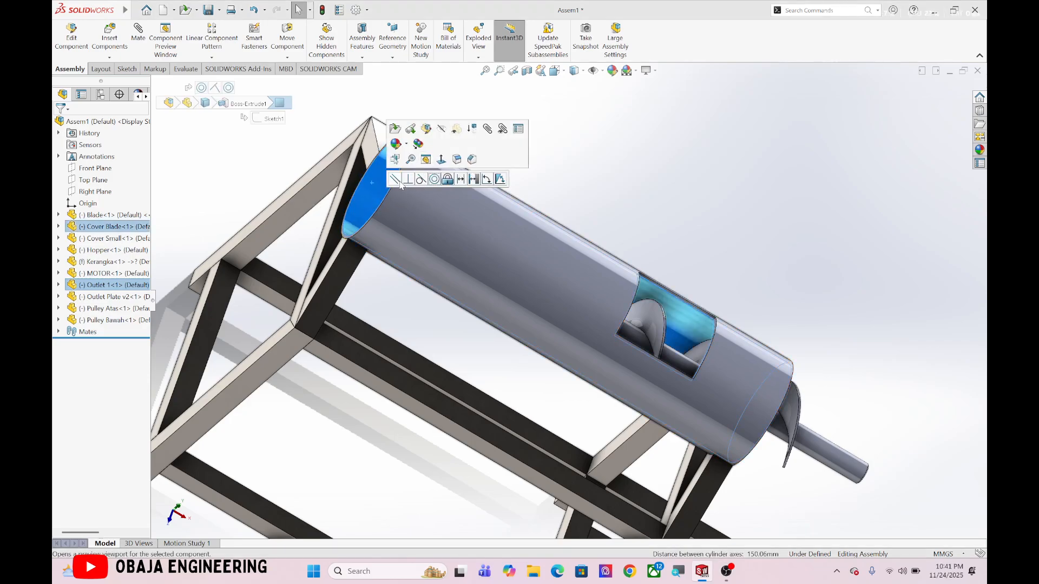
click(434, 179)
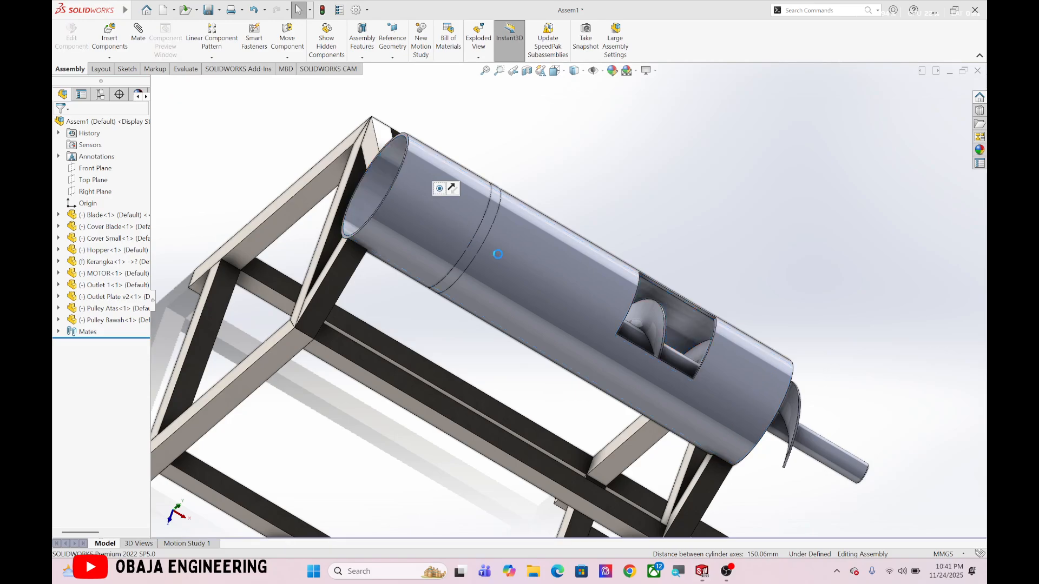
Move the Outlet 1 disc along the tube axis to a position outside the Cover Blade's end farthest from the cutout.
click(109, 287)
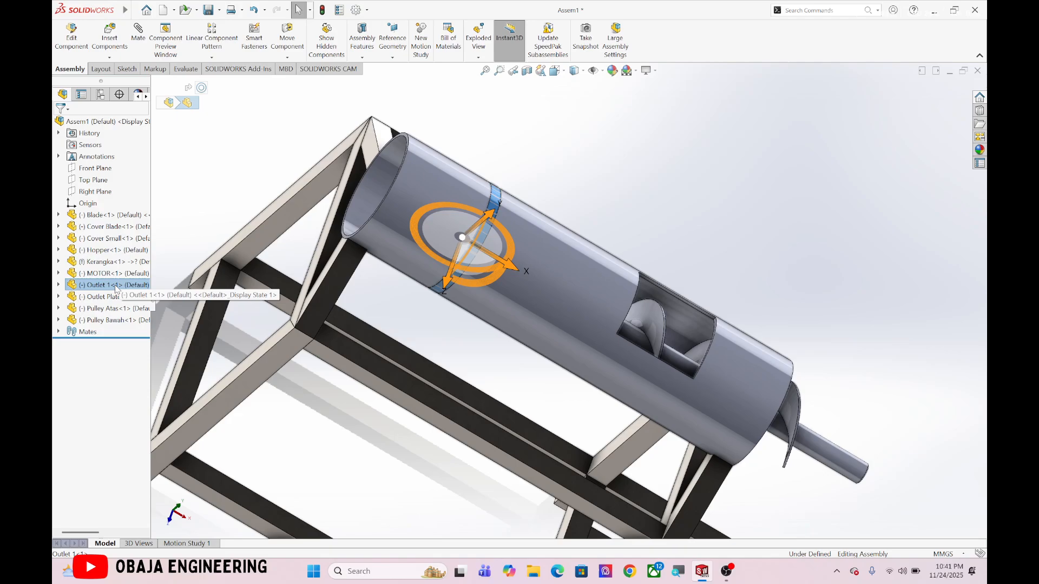
drag(503, 262, 227, 181)
click(473, 131)
Add a coincident mate between the Outlet 1 disc's tube-facing flat face and the Cover Blade's end face farthest from the cutout.
scroll(552, 219, up, 2)
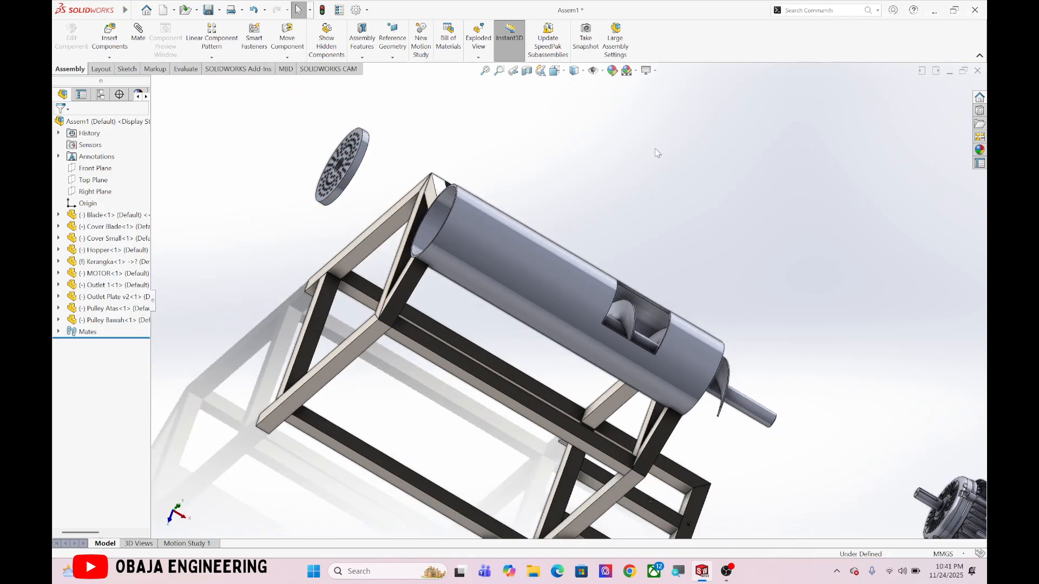
key(ctrl+7)
scroll(462, 254, down, 6)
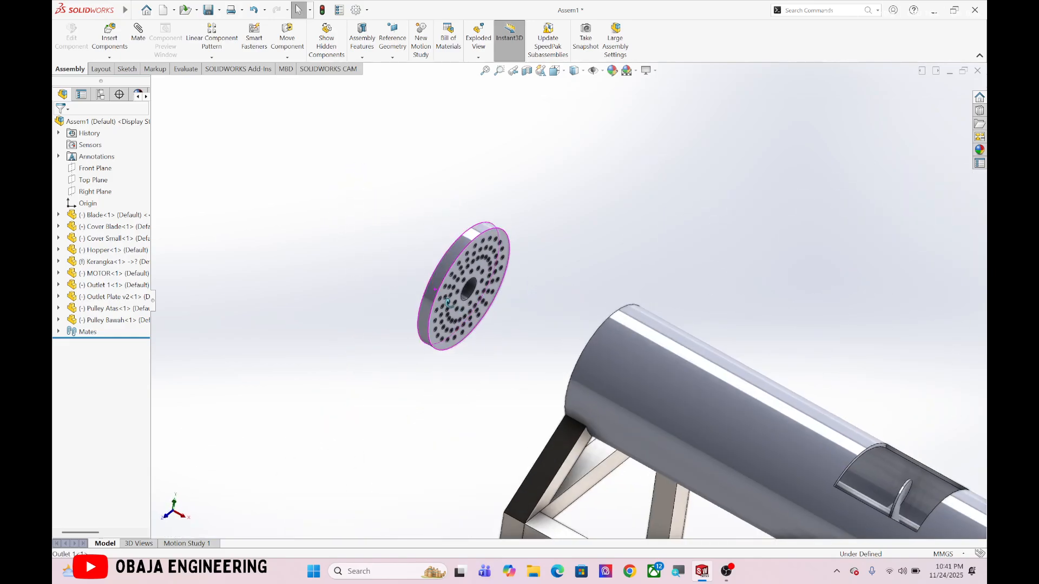
scroll(487, 216, down, 5)
click(464, 295)
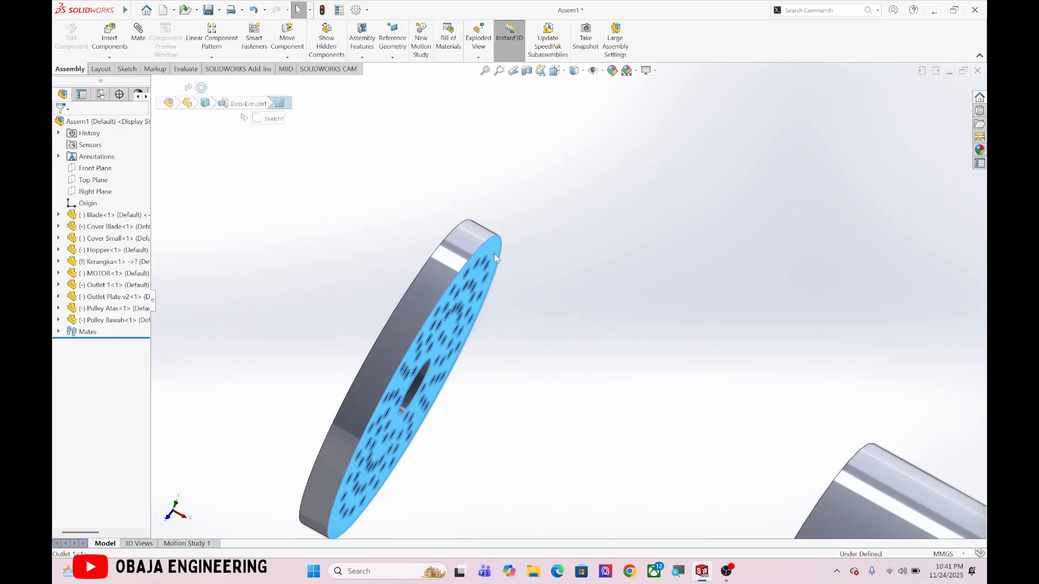
scroll(737, 380, up, 4)
middle_drag(737, 379, 777, 418)
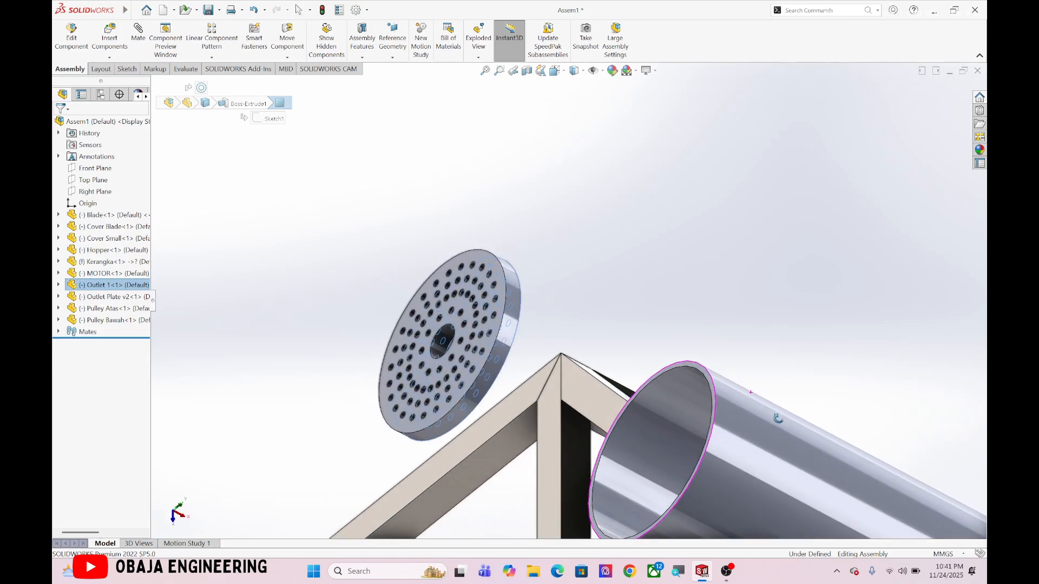
click(686, 364)
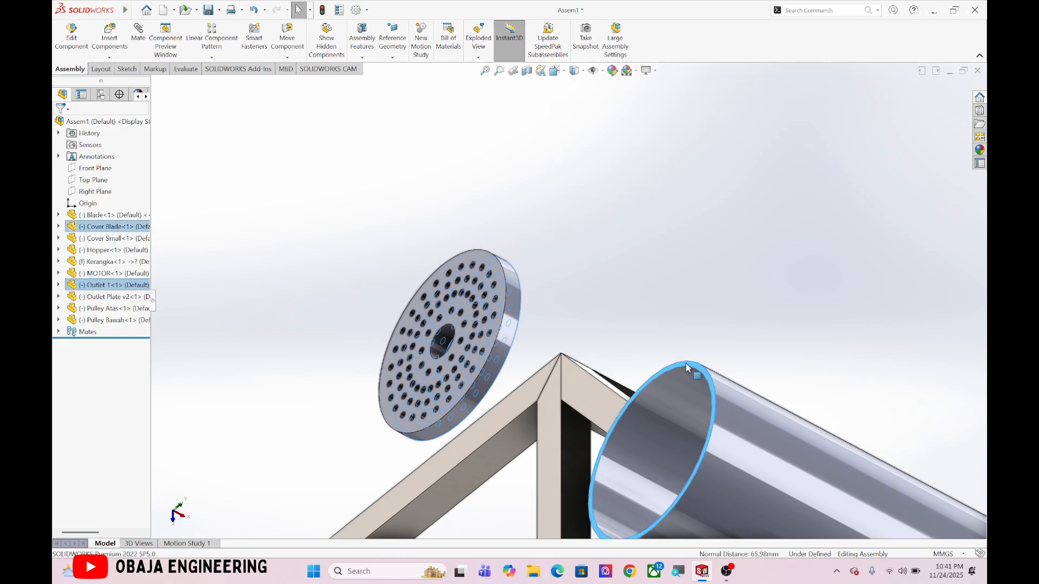
click(710, 360)
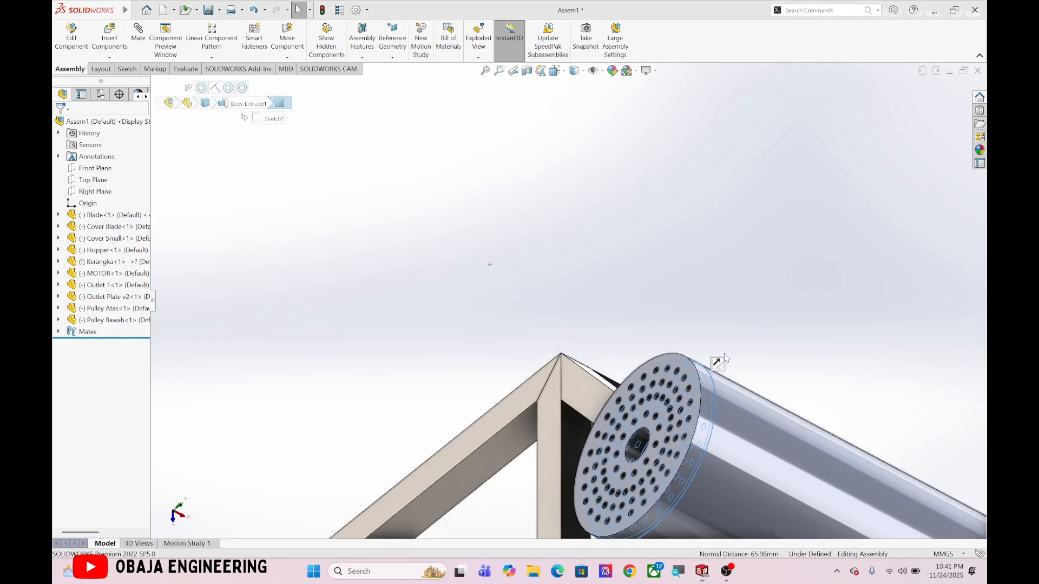
Make the Cover Blade tube transparent to expose the Blade inside it.
scroll(807, 313, up, 7)
scroll(807, 313, up, 3)
scroll(779, 319, down, 4)
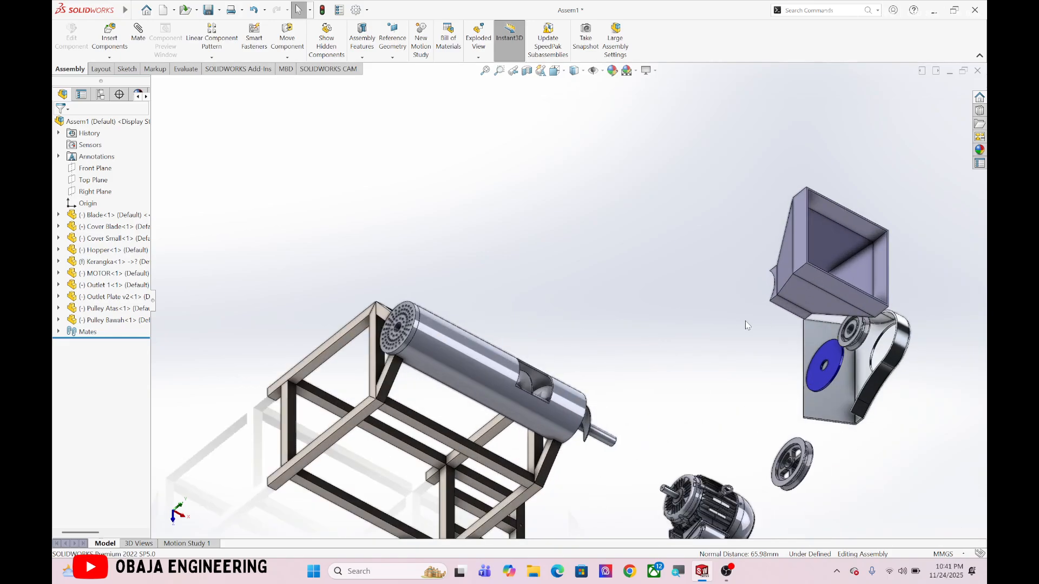
scroll(468, 368, down, 3)
scroll(468, 370, down, 1)
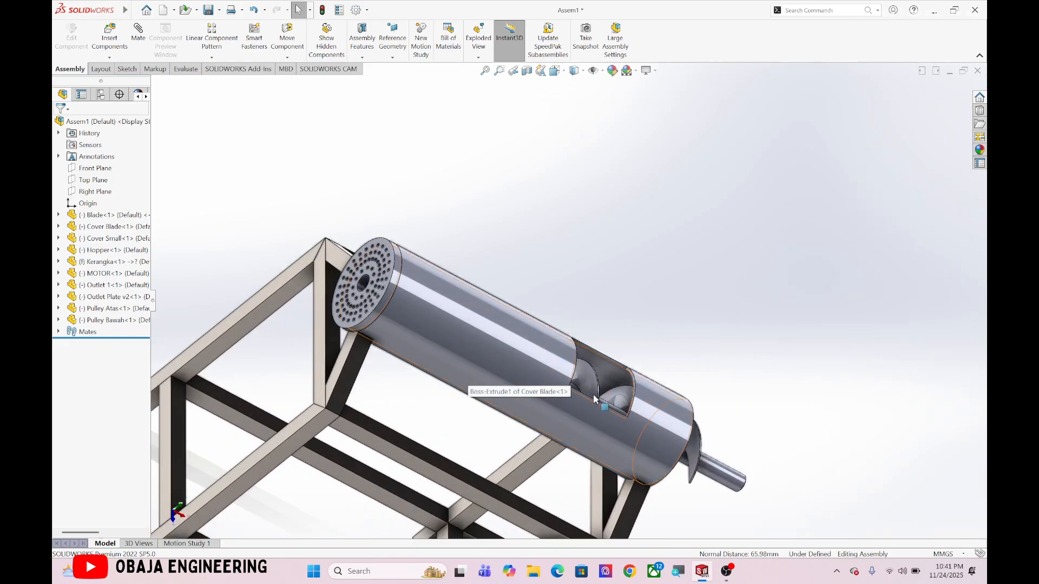
scroll(516, 365, down, 3)
click(501, 351)
right_click(501, 350)
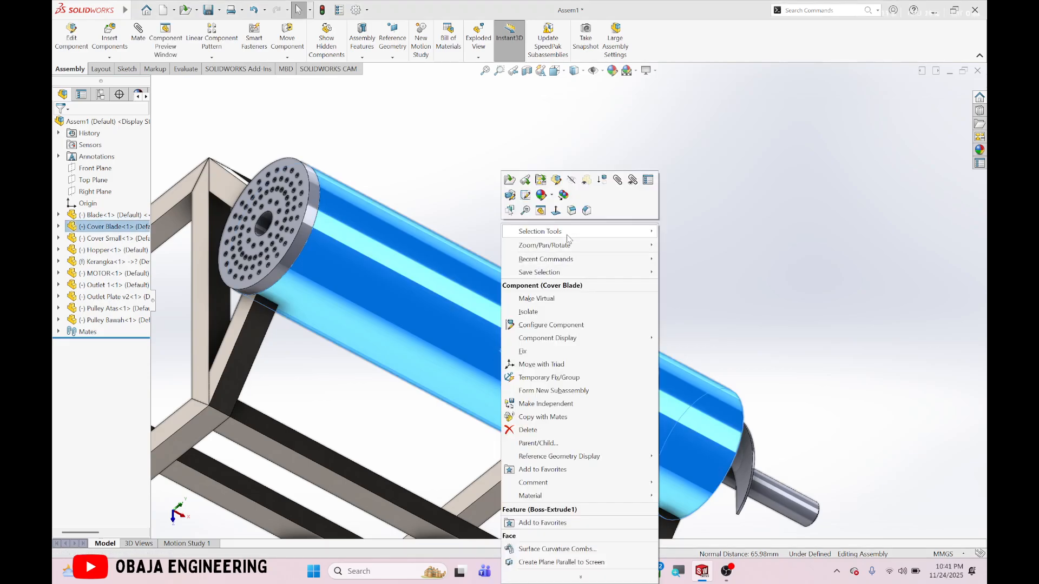
click(578, 196)
click(648, 242)
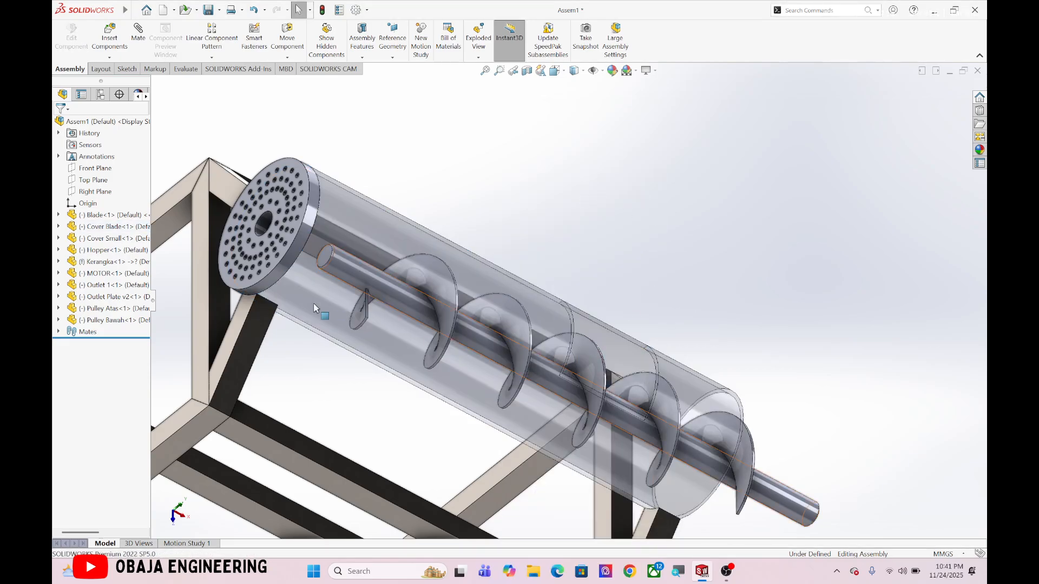
Add a coincident mate between the Blade shaft's inner end face and the outer face of the Outlet 1 disc.
click(322, 261)
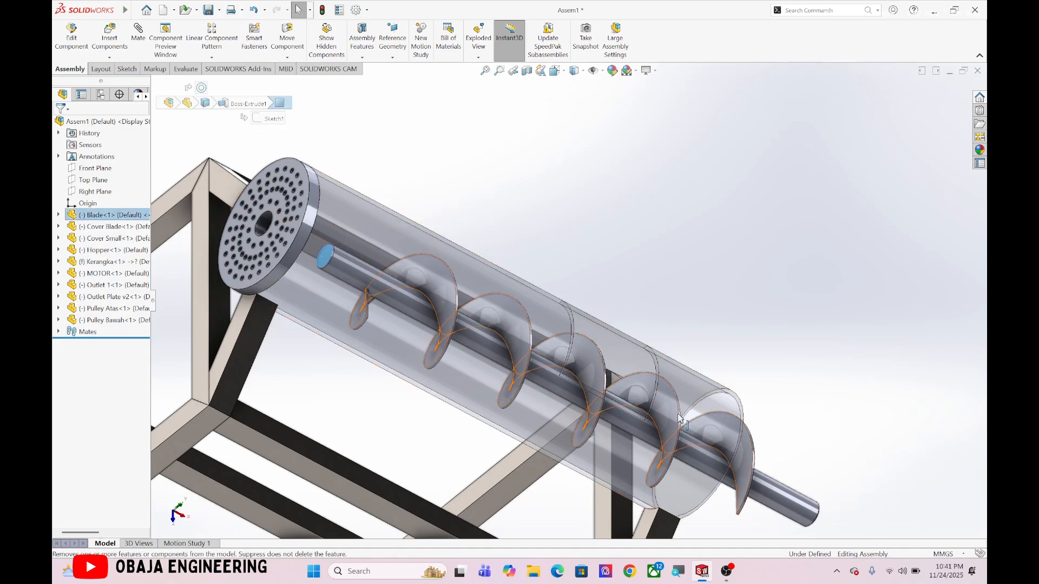
ctrl+click(259, 218)
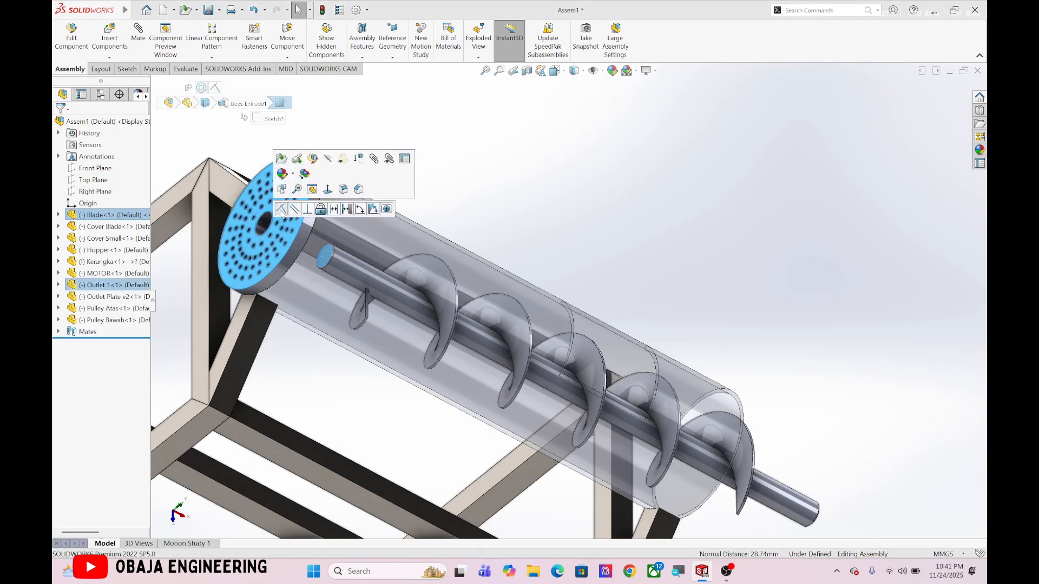
click(282, 199)
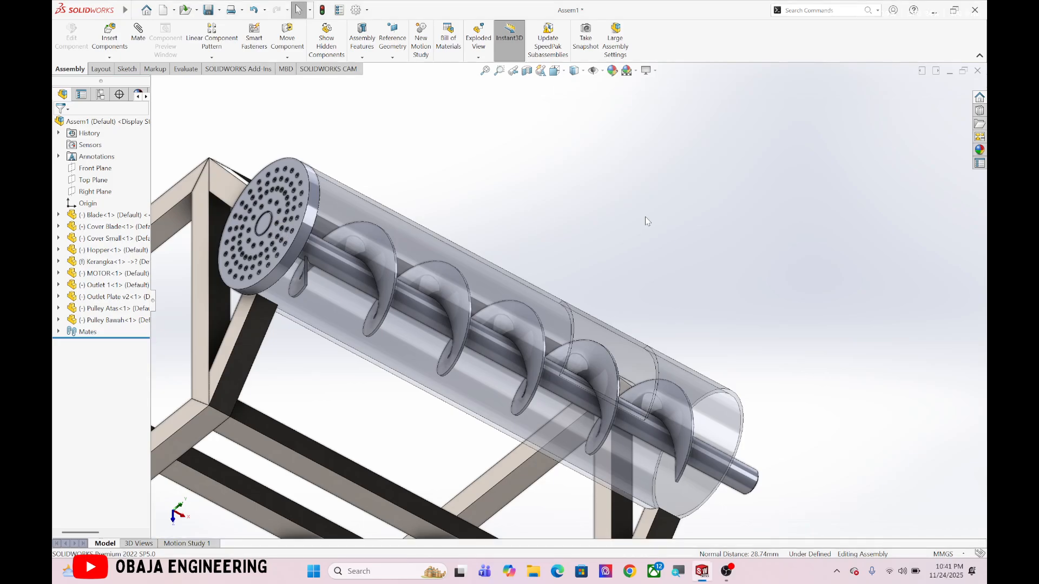
Add a concentric mate between the large circular opening of Outlet Plate v2 and the outer rim of the Outlet 1 disc.
scroll(263, 234, down, 2)
scroll(262, 234, up, 5)
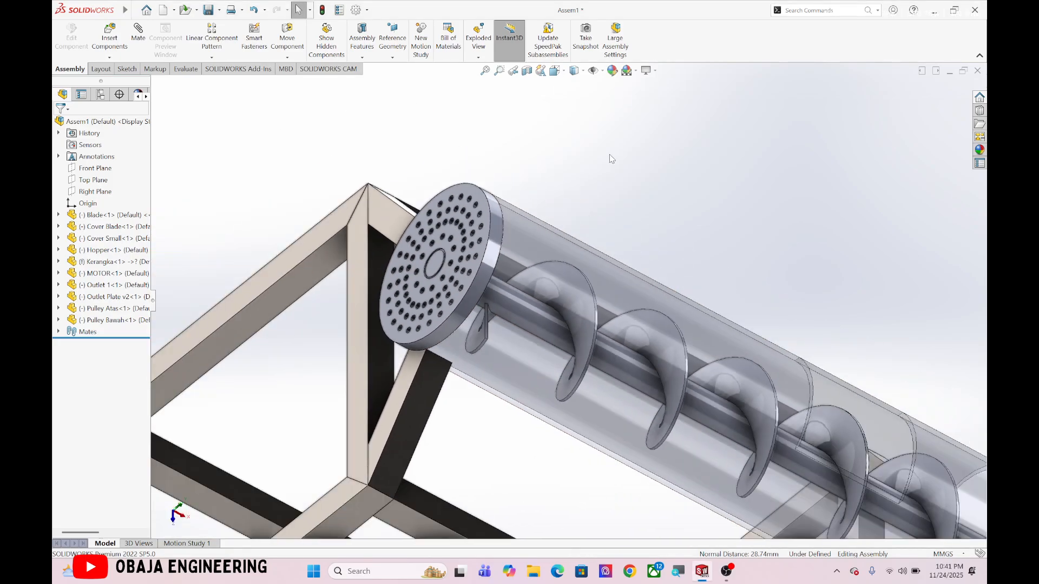
scroll(628, 251, down, 5)
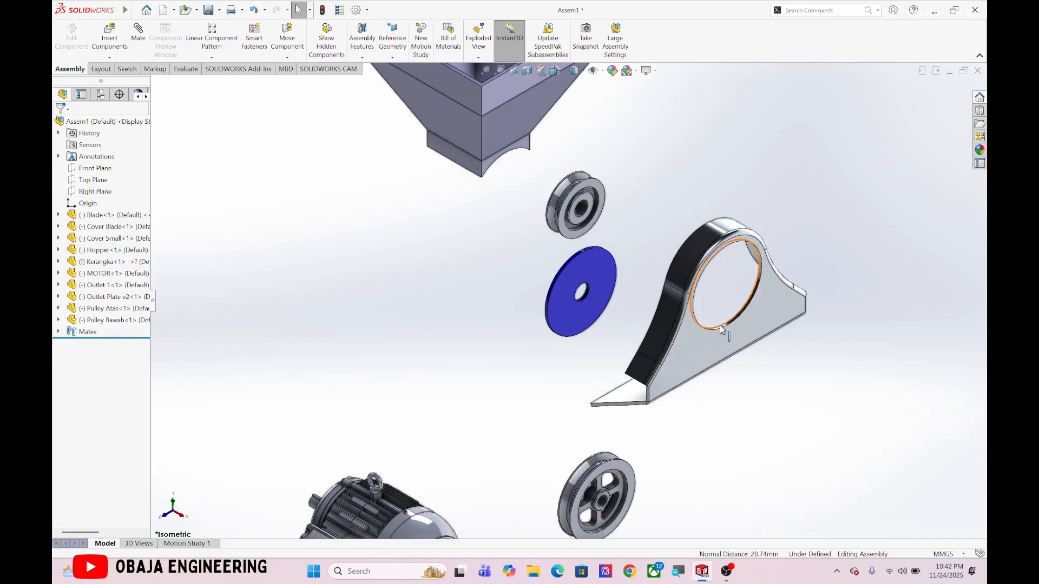
scroll(723, 329, down, 3)
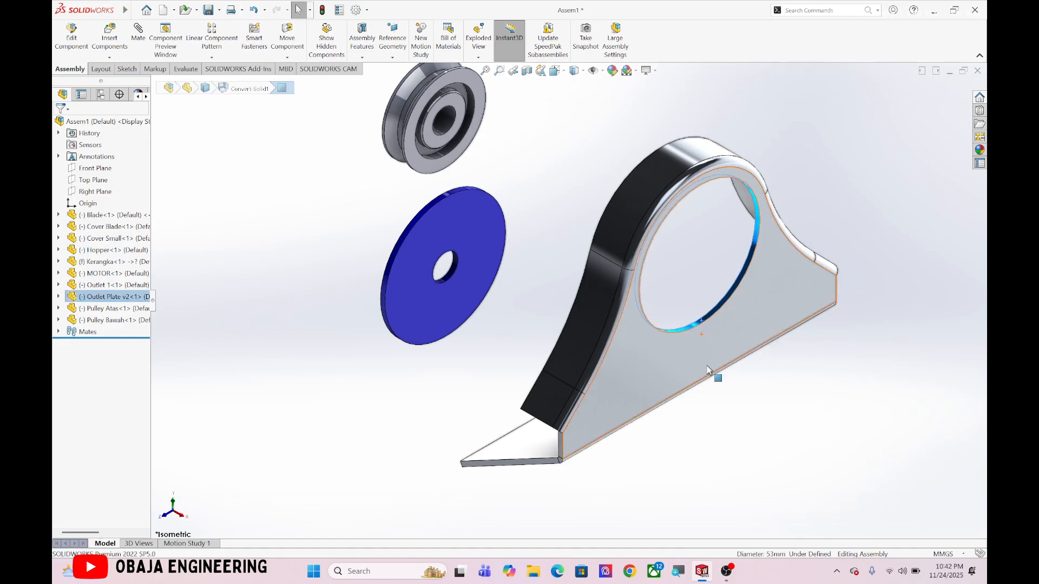
scroll(707, 367, up, 8)
scroll(412, 339, down, 2)
middle_drag(412, 339, 476, 335)
ctrl+middle_drag(292, 217, 515, 297)
scroll(514, 297, down, 4)
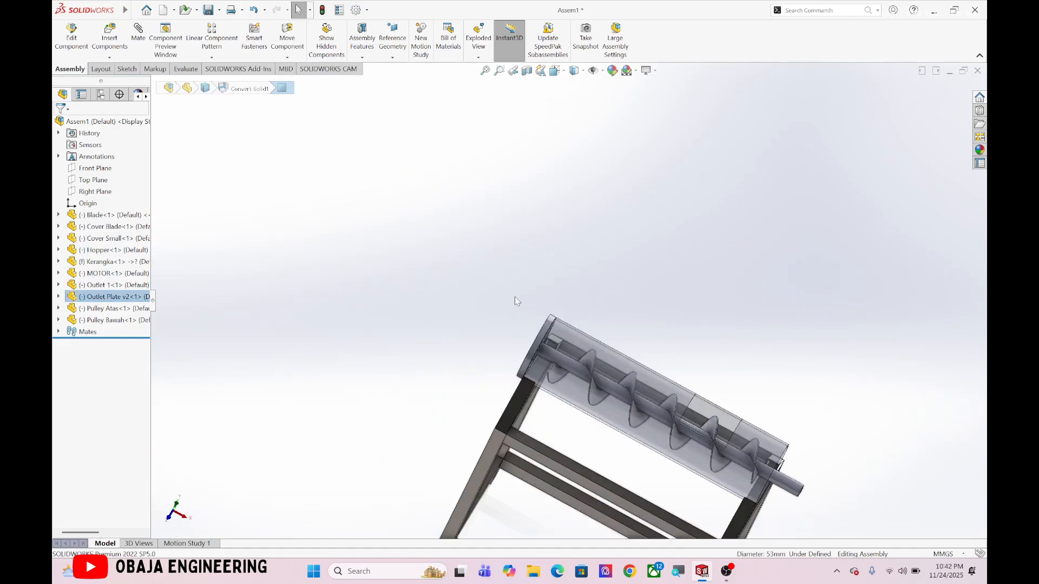
scroll(550, 342, down, 4)
ctrl+click(468, 331)
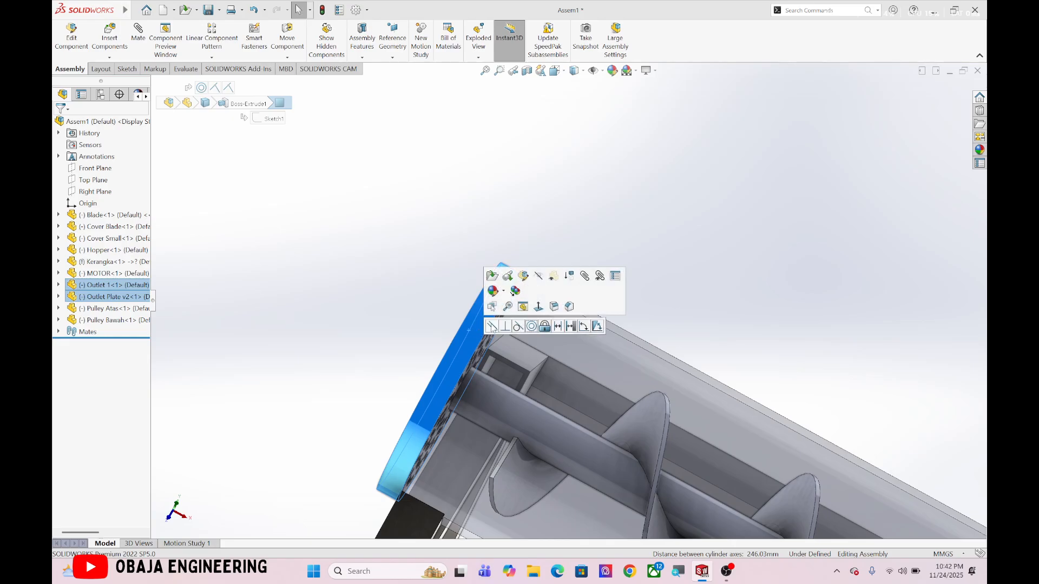
click(531, 327)
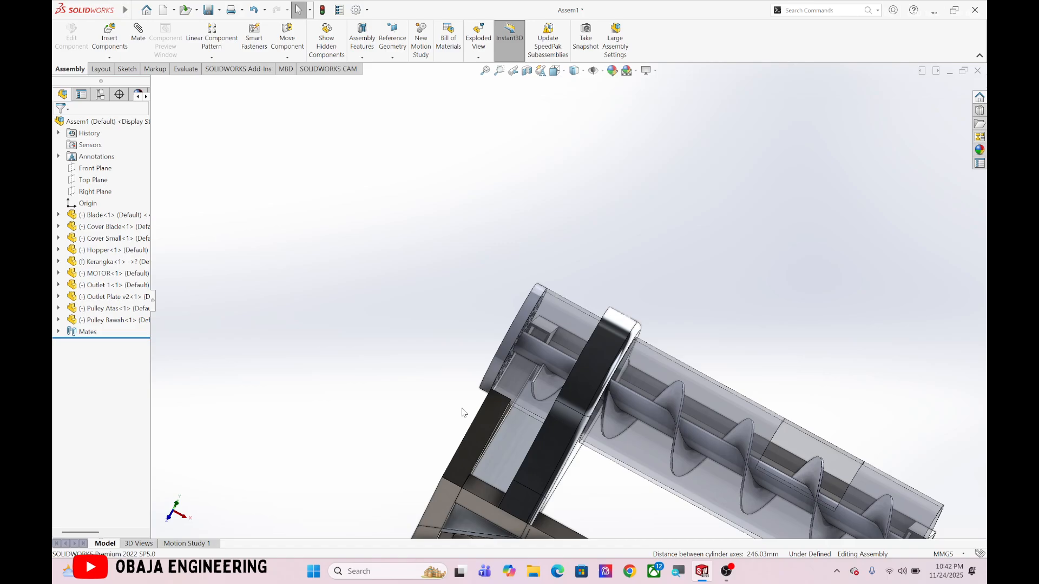
Slide Outlet Plate v2 clear of the tube and add a coincident mate between its flat back face and the outer face of the frame's upper end crossbar.
click(536, 456)
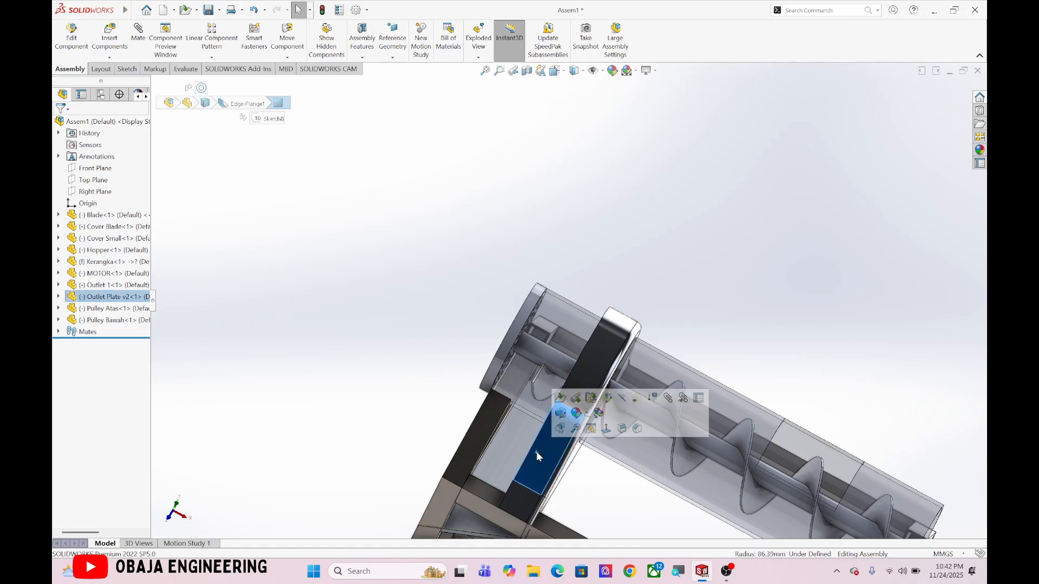
click(98, 298)
drag(598, 426, 414, 320)
click(487, 303)
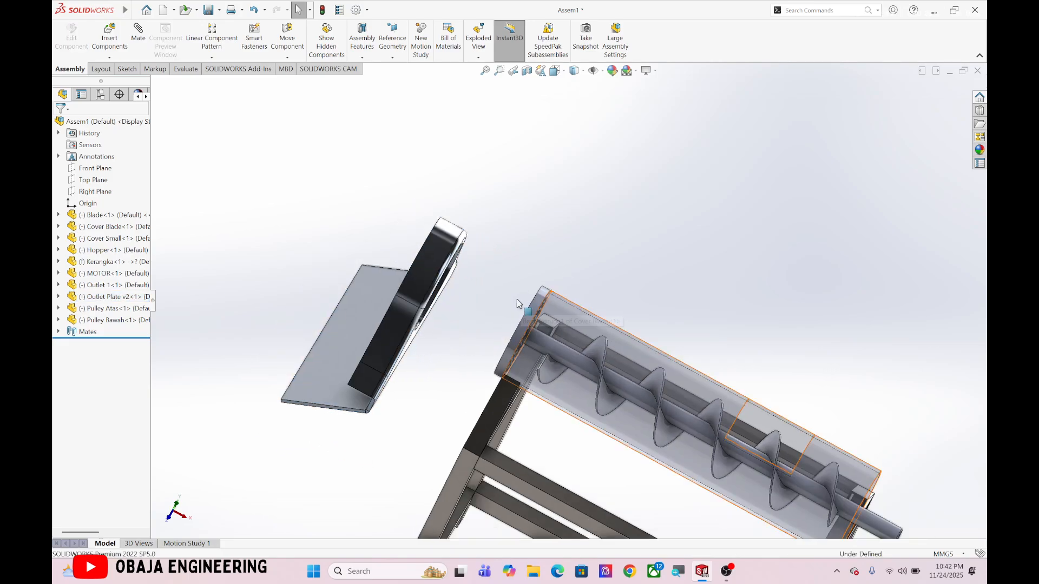
scroll(460, 308, down, 3)
middle_drag(409, 373, 374, 361)
drag(371, 361, 320, 347)
scroll(536, 352, up, 5)
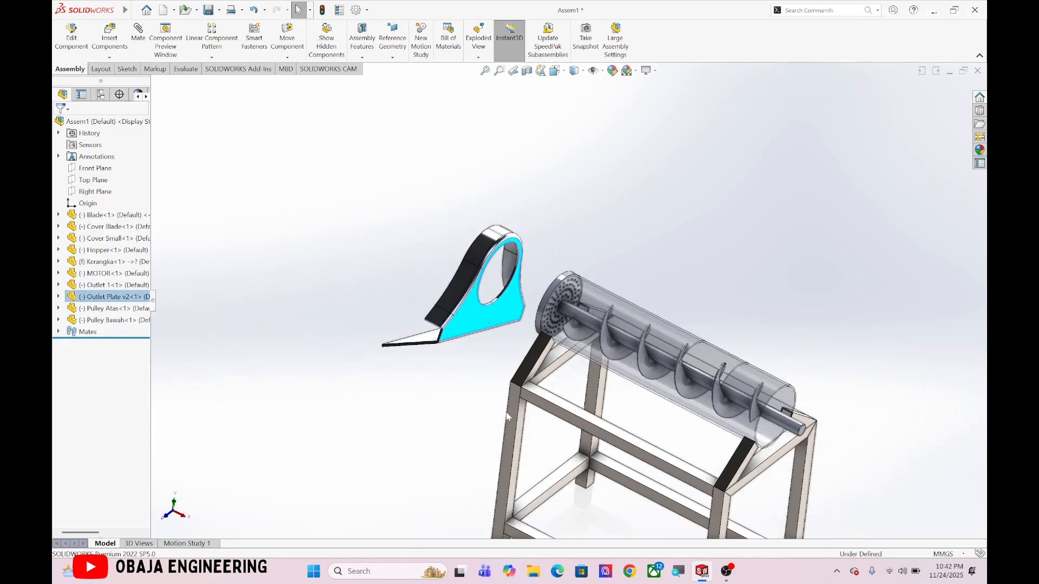
middle_drag(536, 351, 536, 385)
scroll(536, 384, down, 3)
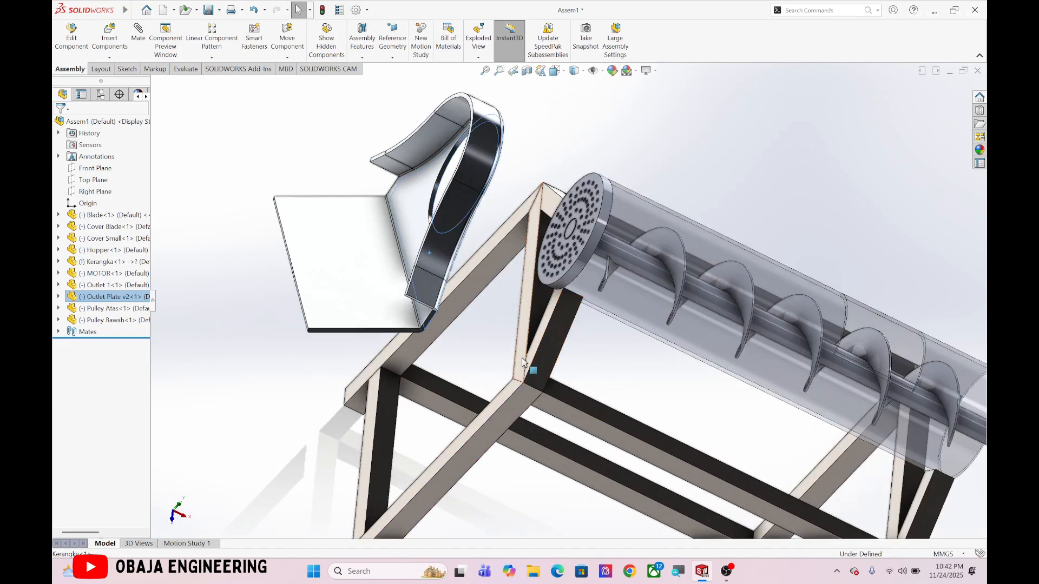
ctrl+click(524, 362)
click(545, 355)
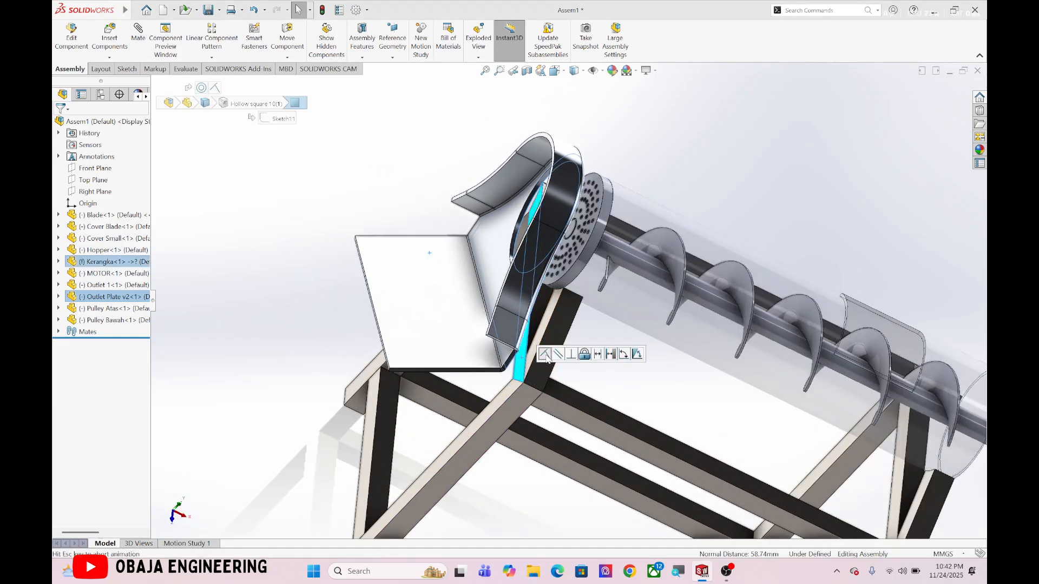
Add a parallel mate between the narrow side edge face of Outlet Plate v2 and the side face of the adjacent frame leg.
scroll(600, 354, down, 5)
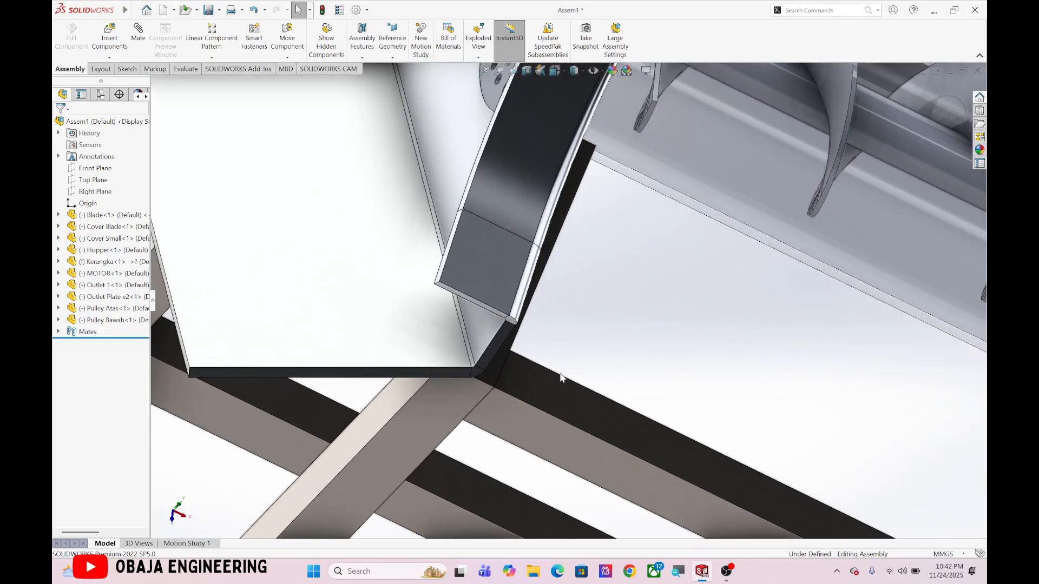
scroll(541, 376, down, 3)
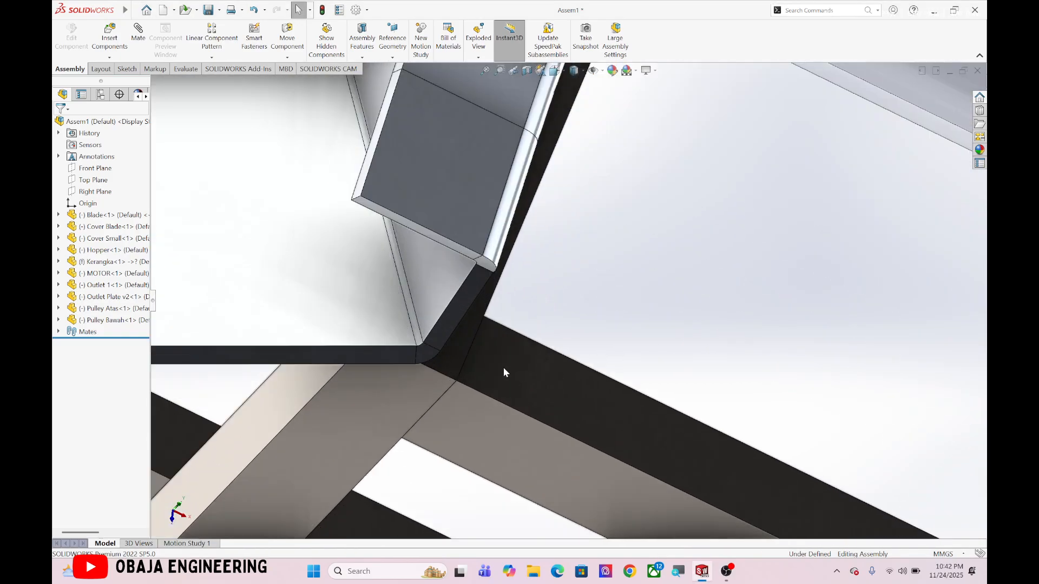
ctrl+click(374, 411)
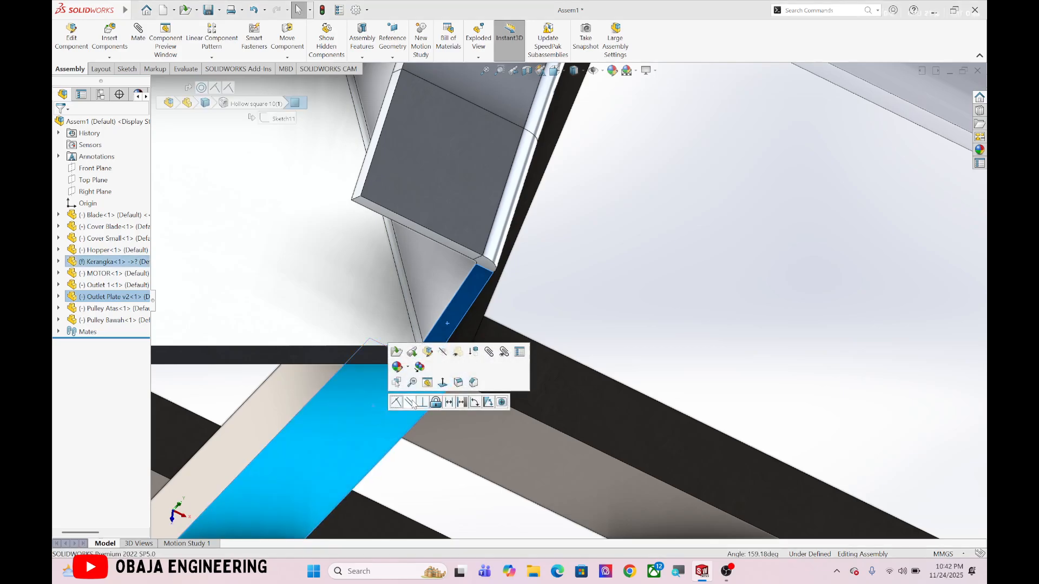
click(411, 402)
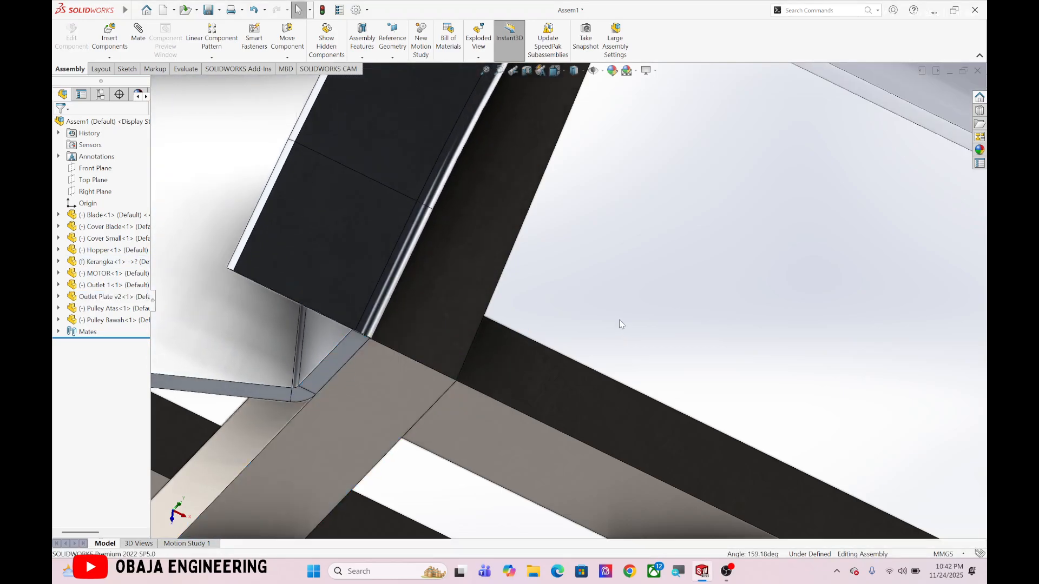
Add a concentric mate between the center hole of the blue Cover Small disc and the Blade shaft.
scroll(619, 317, up, 10)
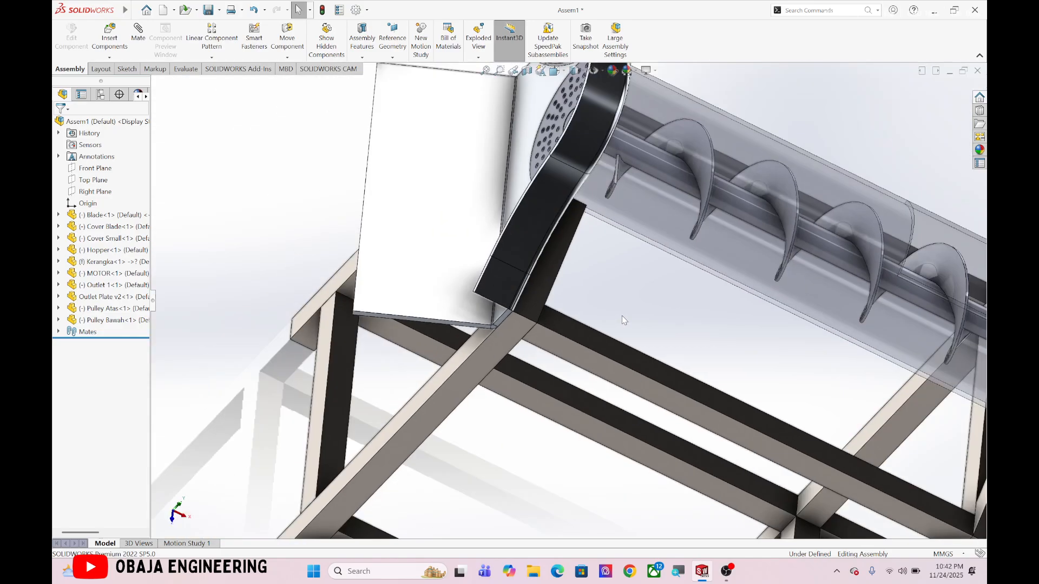
key(ctrl+7)
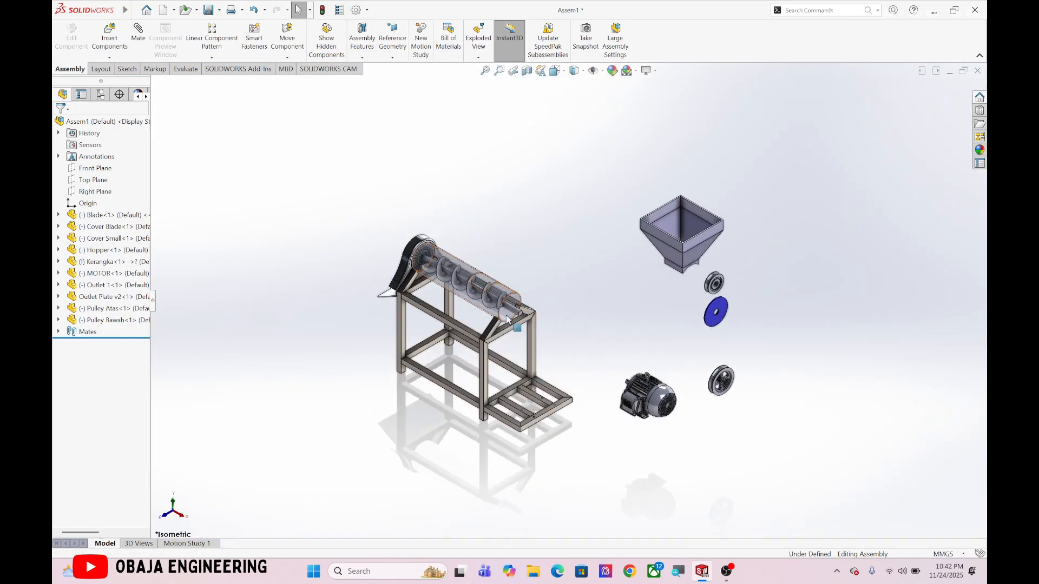
scroll(967, 314, up, 2)
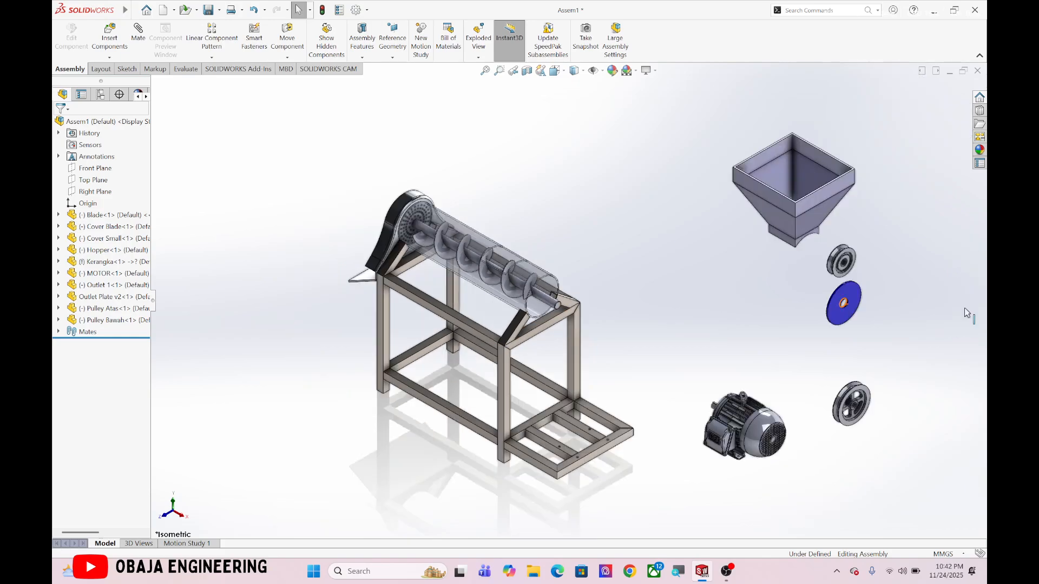
scroll(816, 301, down, 10)
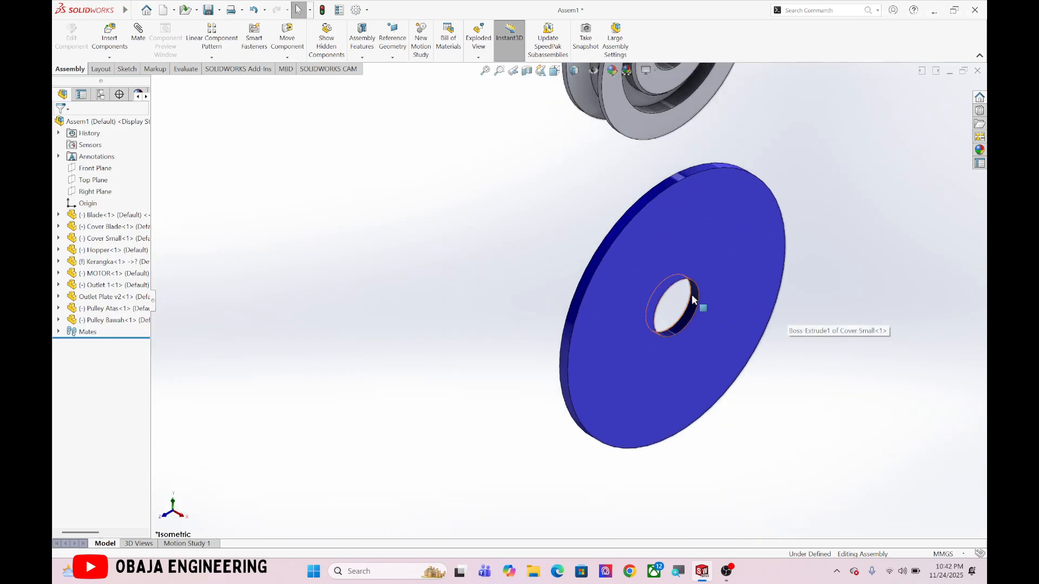
scroll(512, 388, up, 6)
scroll(360, 297, down, 8)
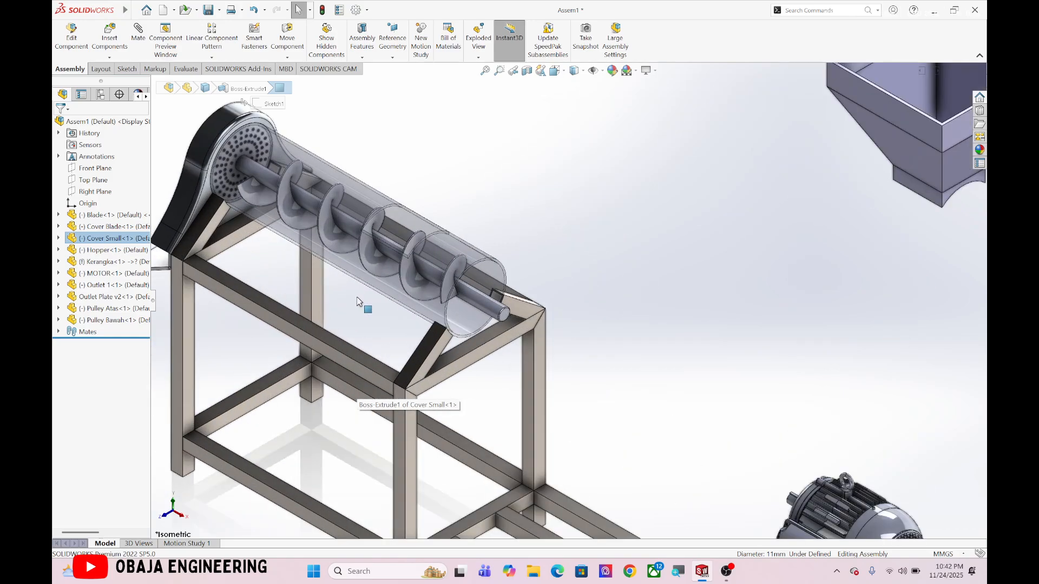
ctrl+click(518, 301)
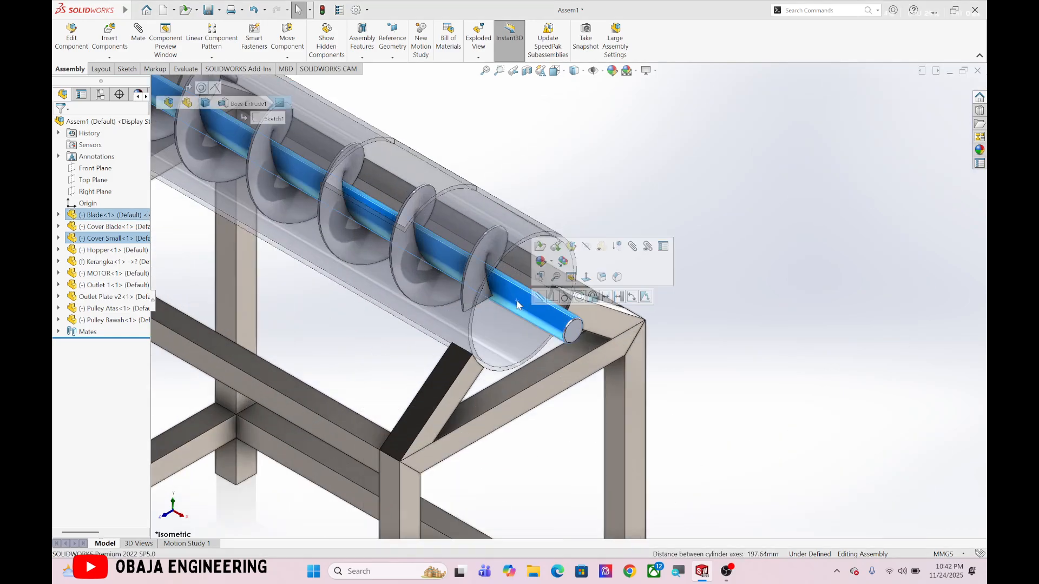
click(579, 298)
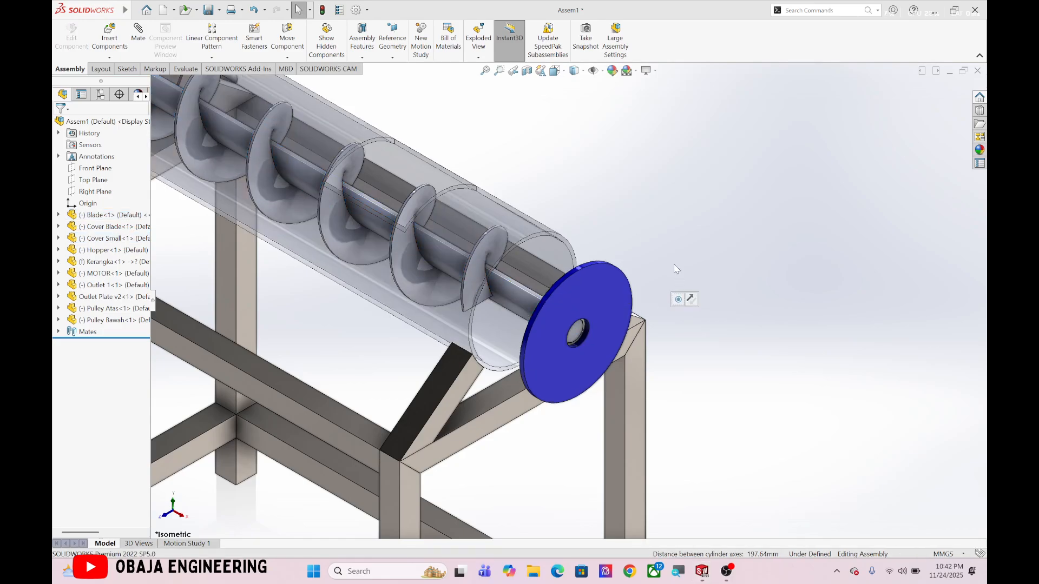
Turn off the transparency of the Cover Blade tube so it displays as solid again.
scroll(657, 265, down, 3)
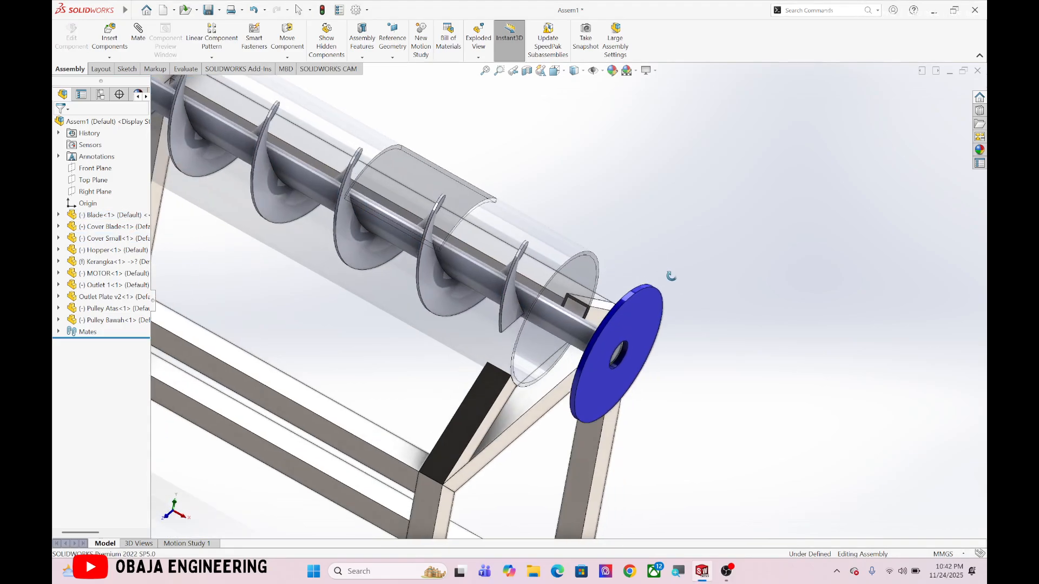
right_click(538, 238)
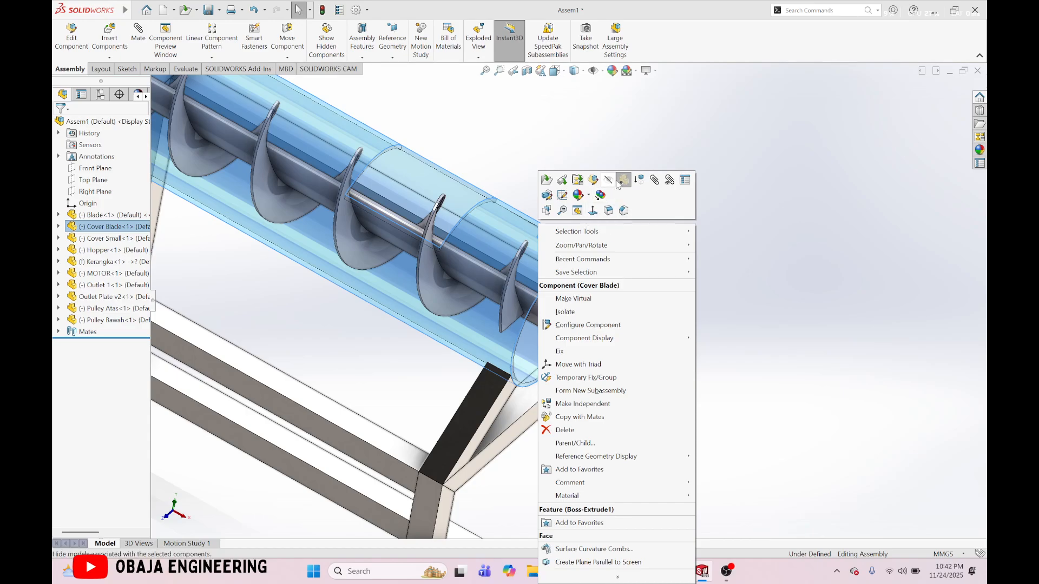
click(618, 184)
Add a coincident mate between the tube-facing flat face of Cover Small and the Cover Blade's open end face.
scroll(661, 314, down, 4)
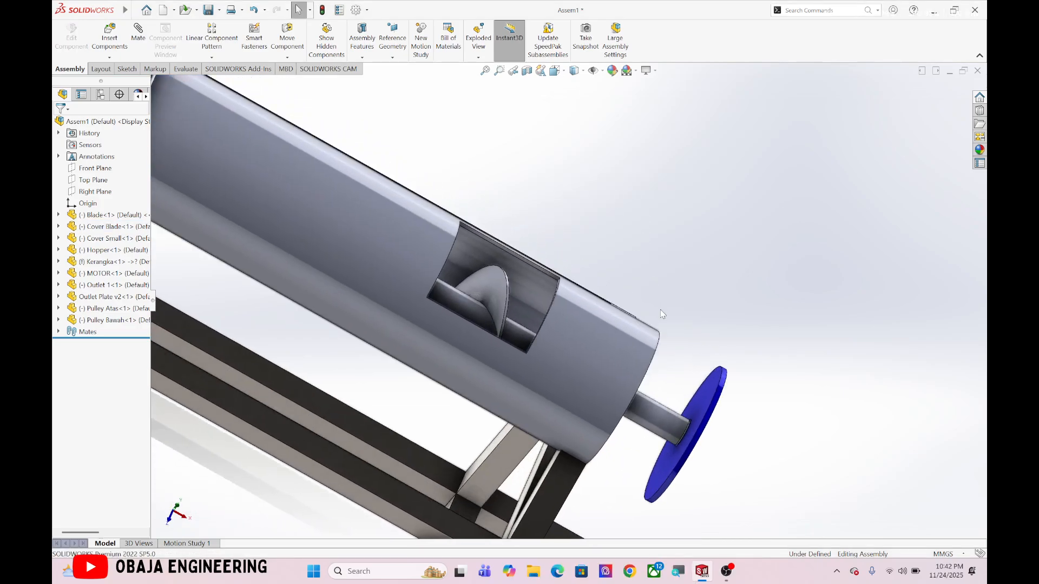
scroll(709, 371, down, 3)
click(701, 369)
middle_drag(700, 369, 575, 307)
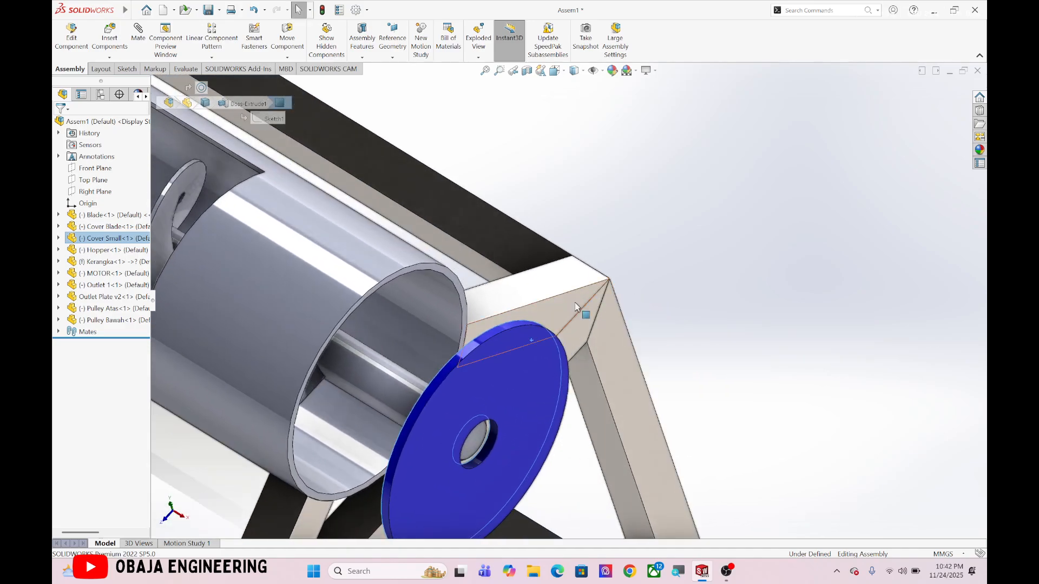
ctrl+click(441, 274)
click(463, 266)
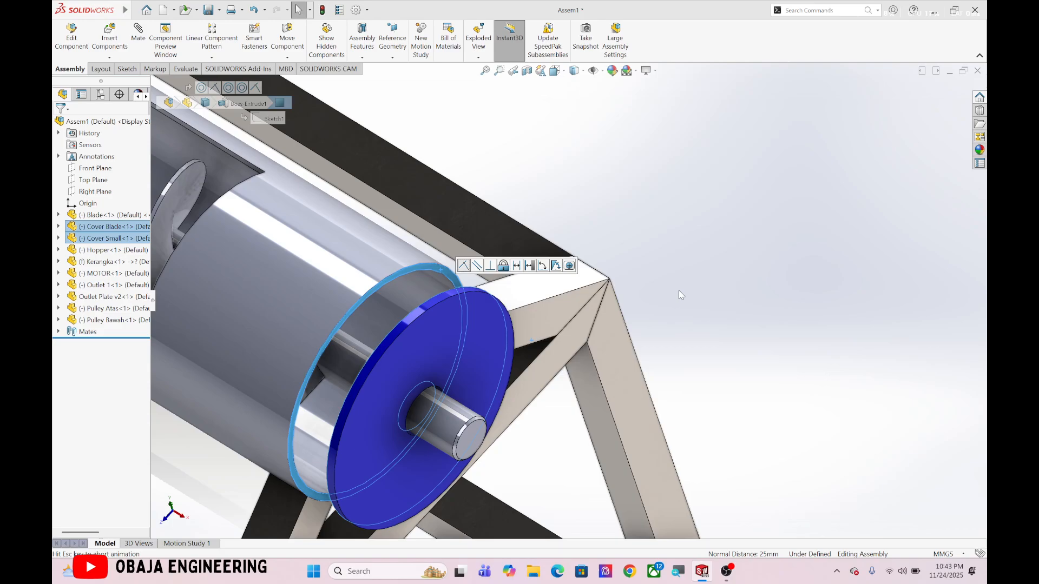
key(ctrl+7)
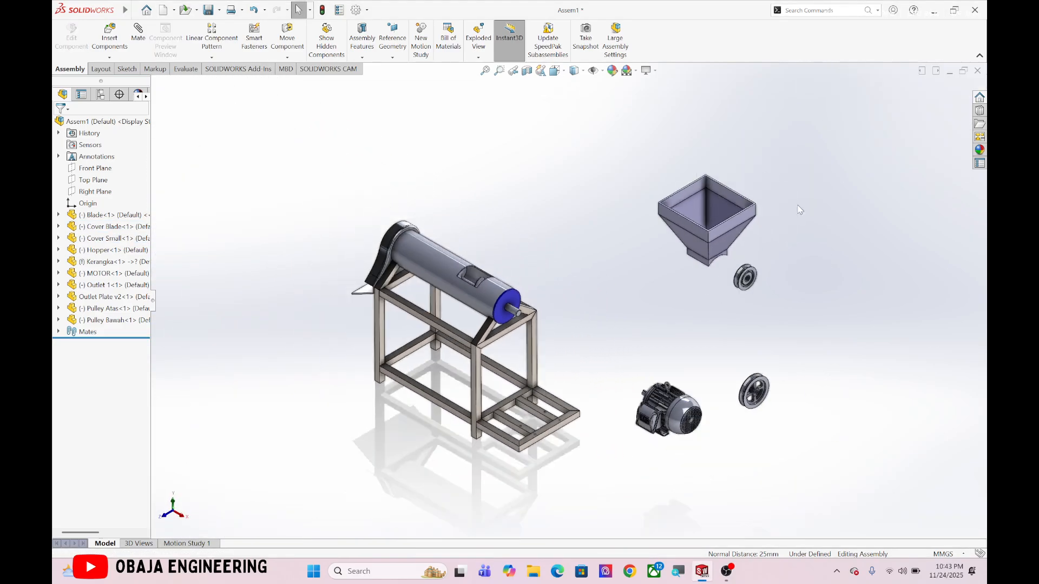
scroll(719, 235, down, 3)
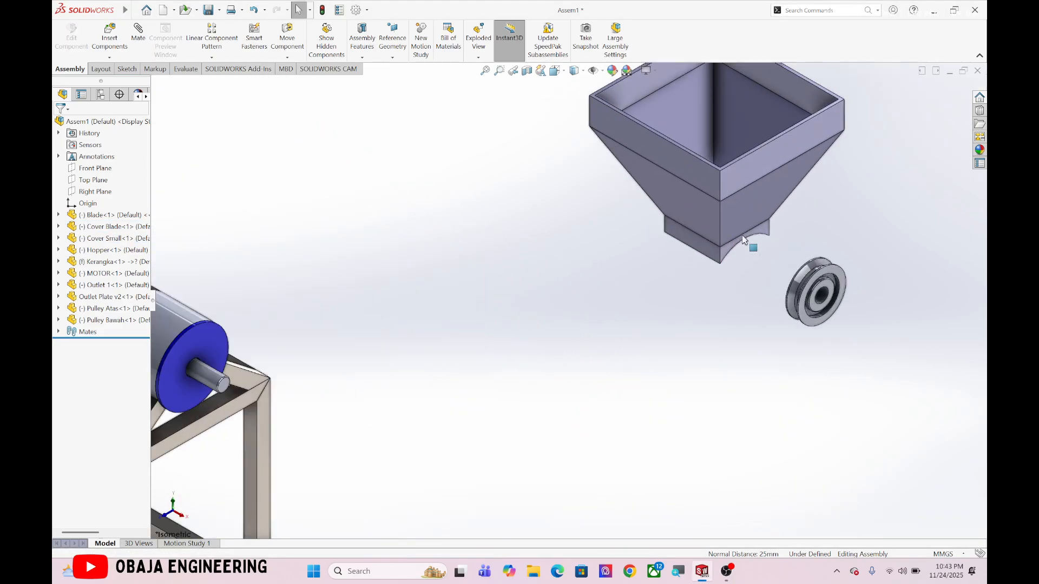
scroll(618, 322, up, 5)
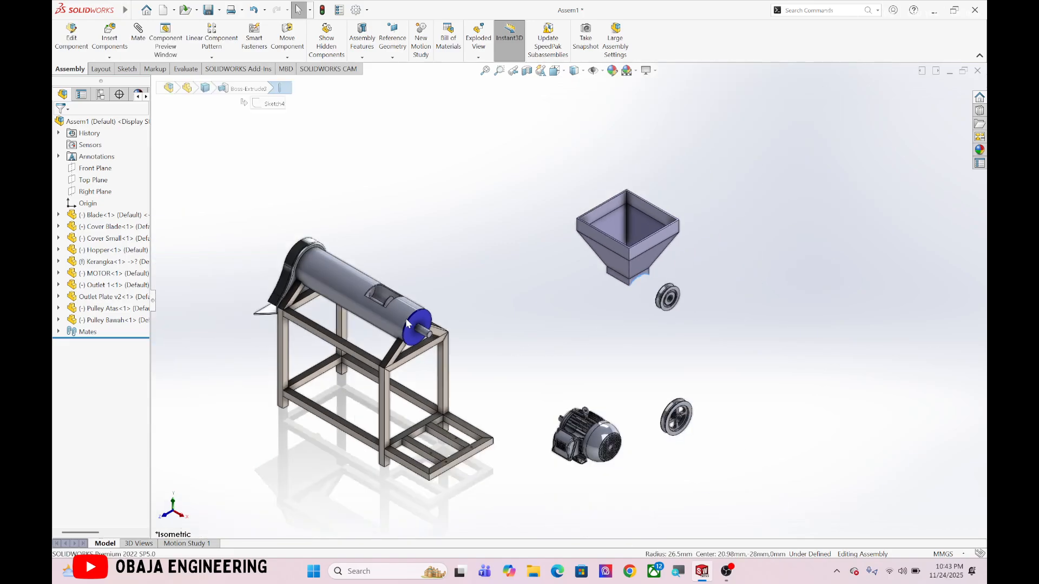
scroll(503, 318, down, 8)
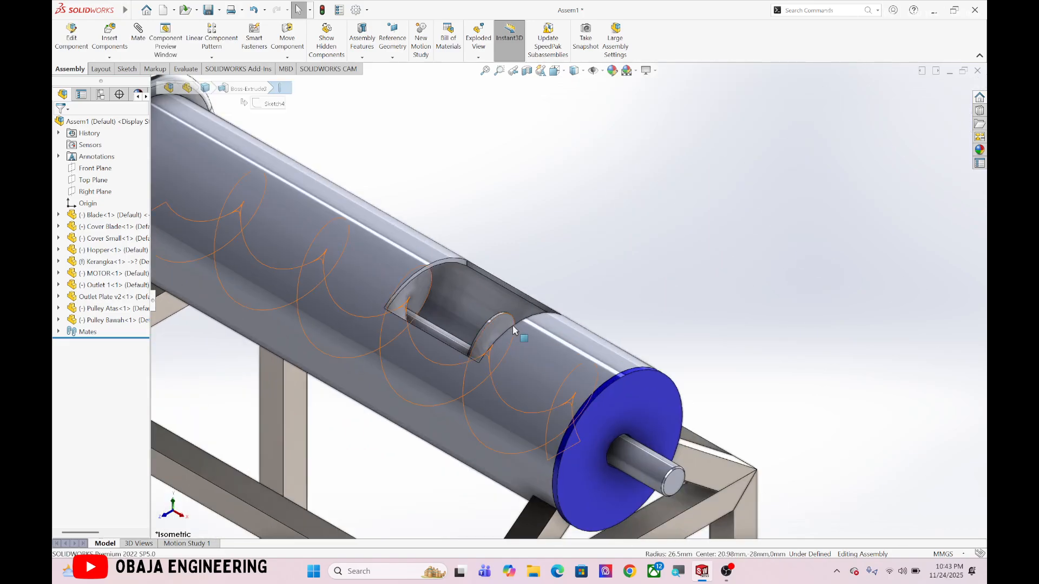
click(514, 331)
click(521, 245)
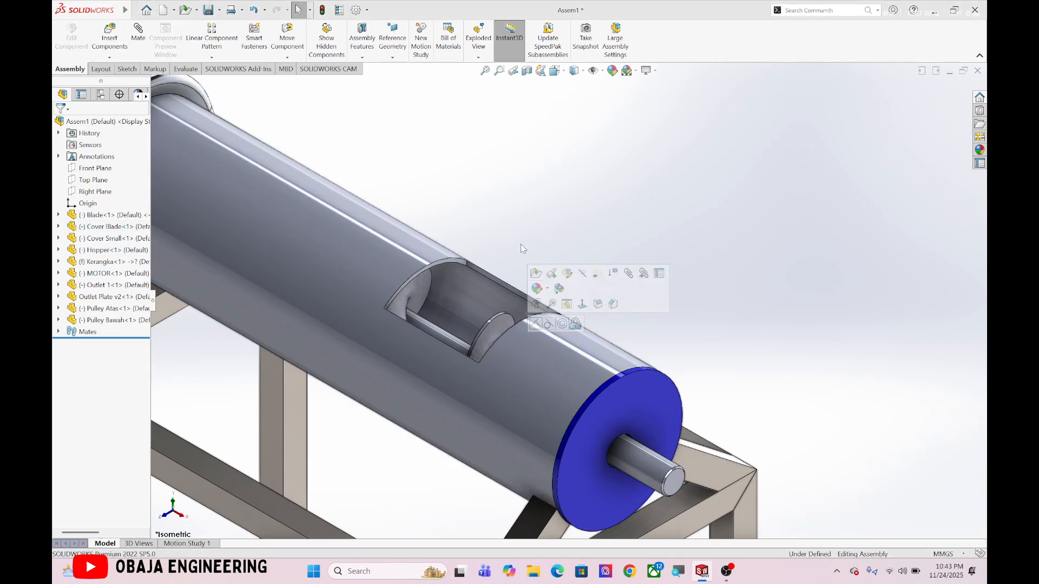
Add a concentric mate between the Hopper's lower arc edge and the arc edge of the Cover Blade cutout nearest Cover Small.
scroll(709, 250, up, 3)
scroll(709, 250, up, 2)
scroll(840, 265, down, 4)
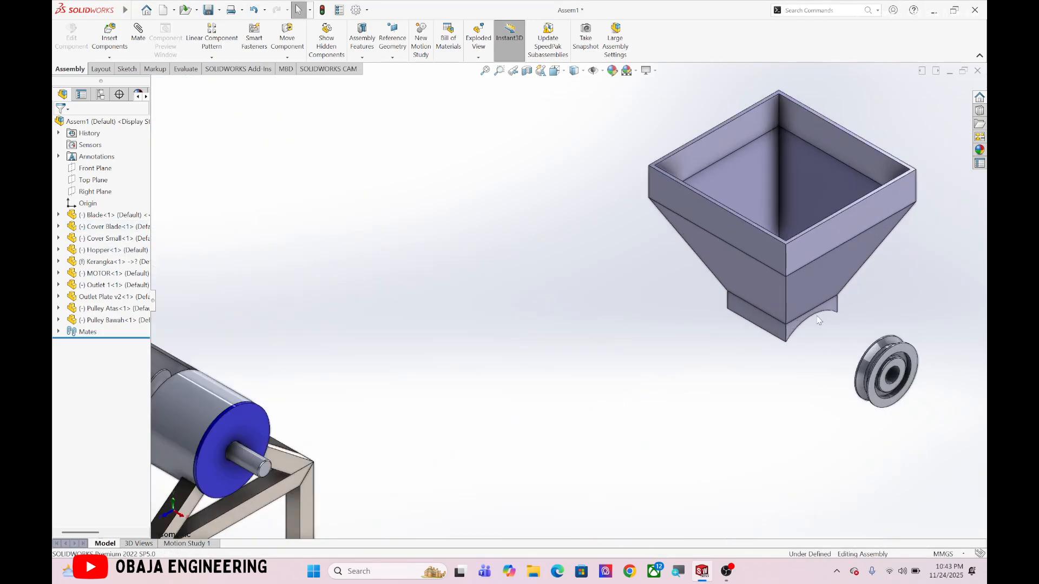
scroll(288, 388, up, 3)
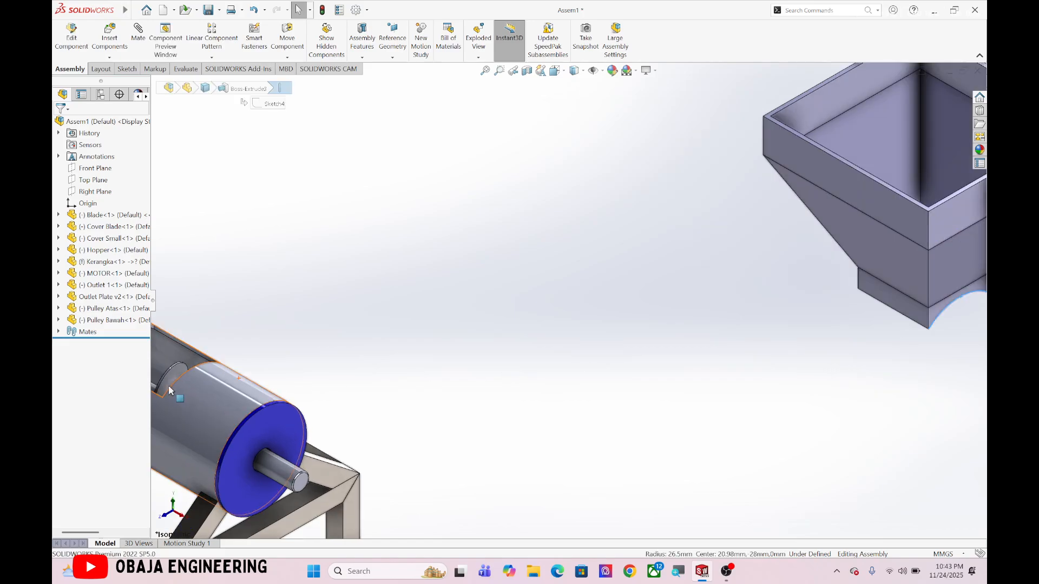
scroll(553, 296, down, 6)
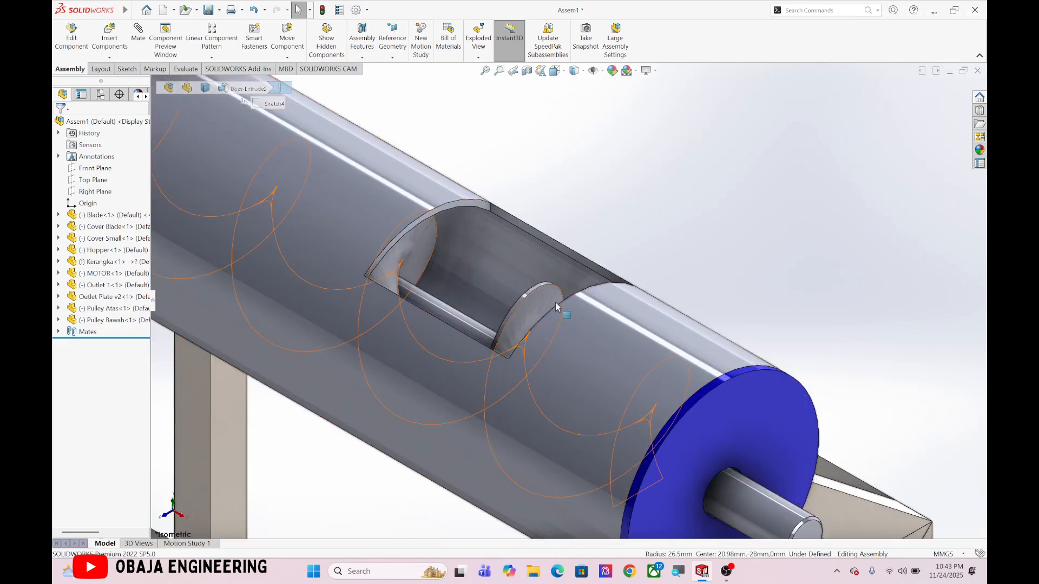
click(556, 312)
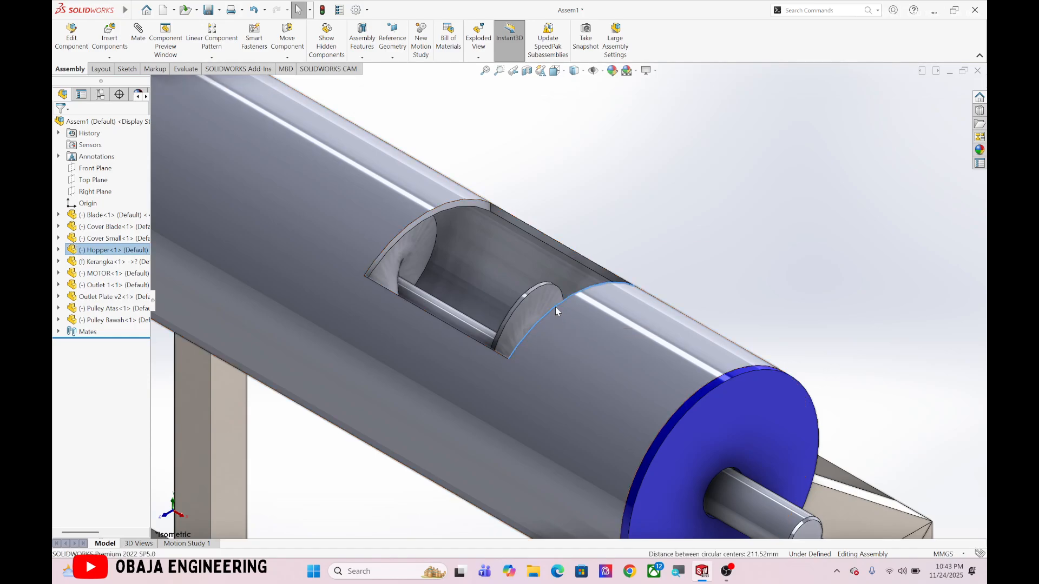
click(604, 305)
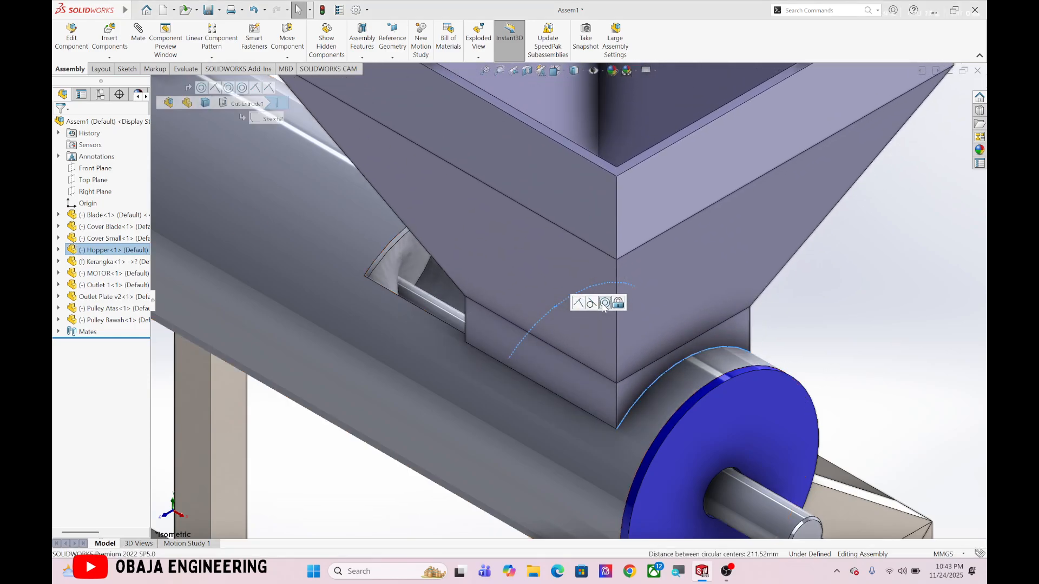
Slide the Hopper back along the tube and add a coincident mate between its lower arc edge and the cutout's arc edge nearest Cover Small.
scroll(814, 313, up, 1)
scroll(667, 300, up, 2)
drag(666, 300, 476, 208)
scroll(415, 309, down, 4)
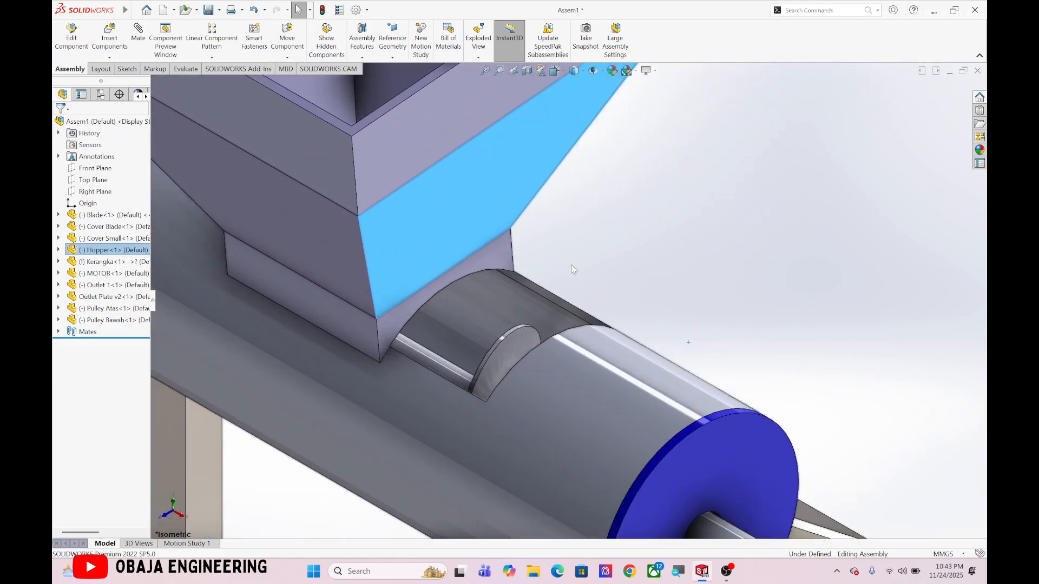
click(404, 307)
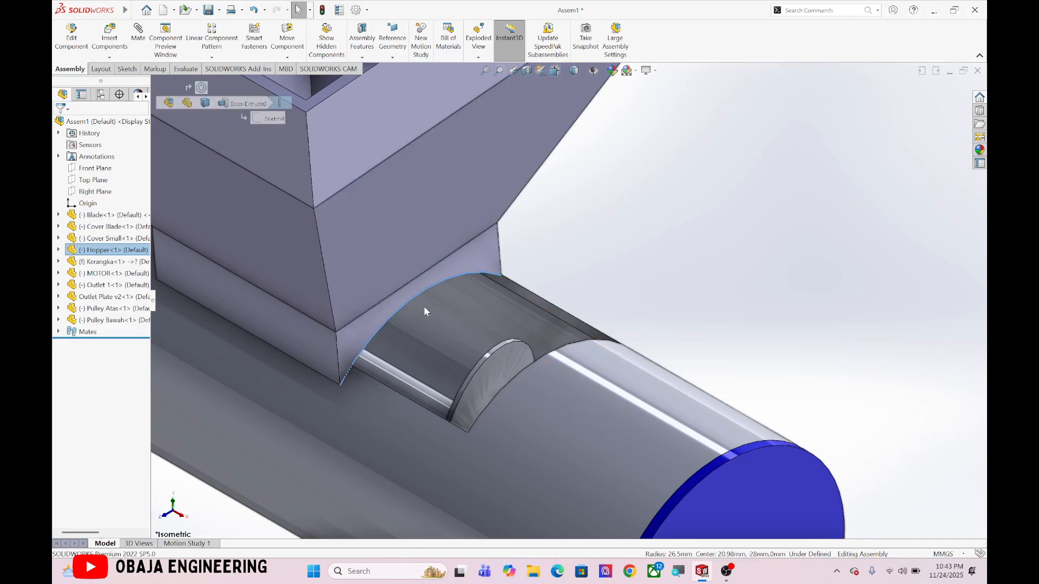
ctrl+click(548, 357)
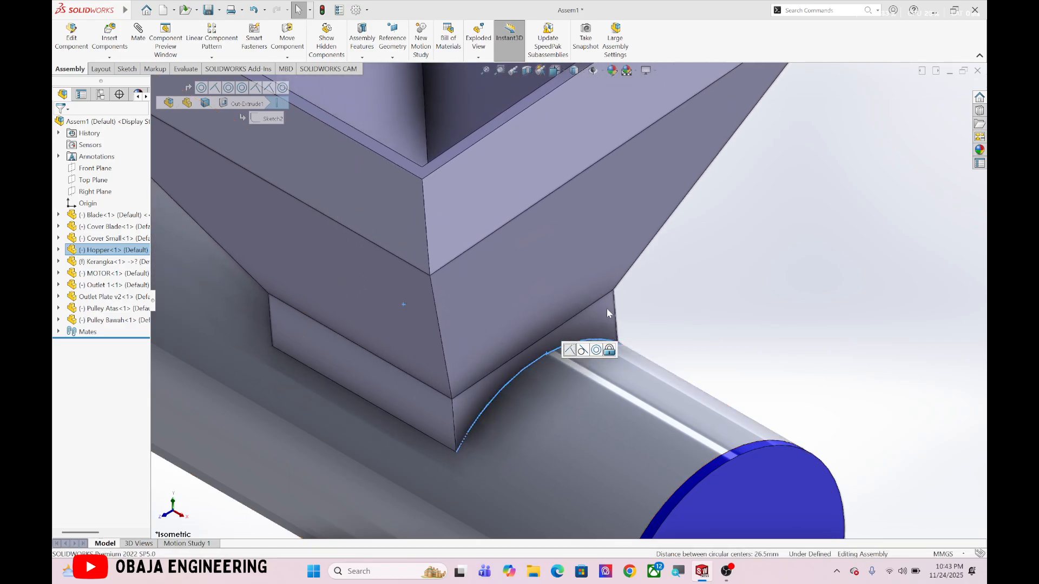
Swing the Hopper around the tube's axis to uncover the long side of the Cover Blade cutout.
scroll(701, 284, up, 2)
drag(399, 301, 532, 246)
click(678, 304)
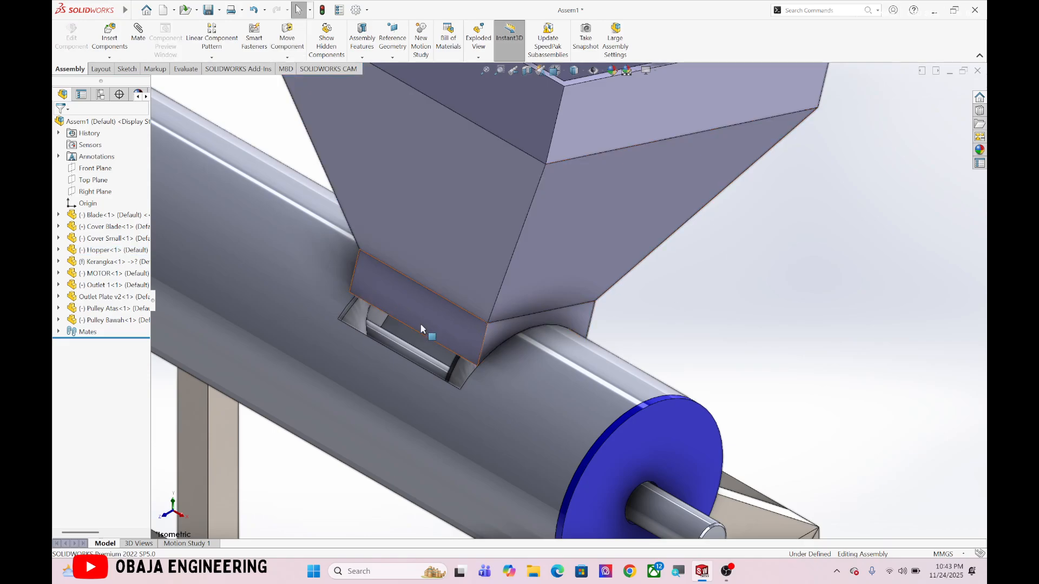
Add a parallel mate between the long flat side face of the Hopper's neck and the long side face of the Cover Blade cutout.
click(421, 326)
middle_drag(552, 346, 433, 338)
scroll(440, 338, down, 4)
scroll(464, 328, down, 3)
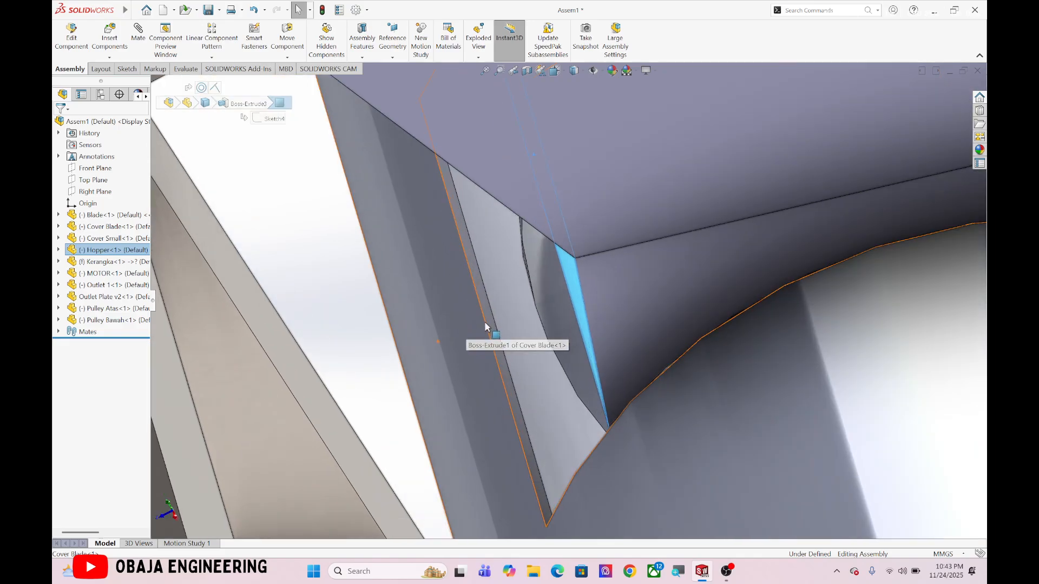
ctrl+click(488, 324)
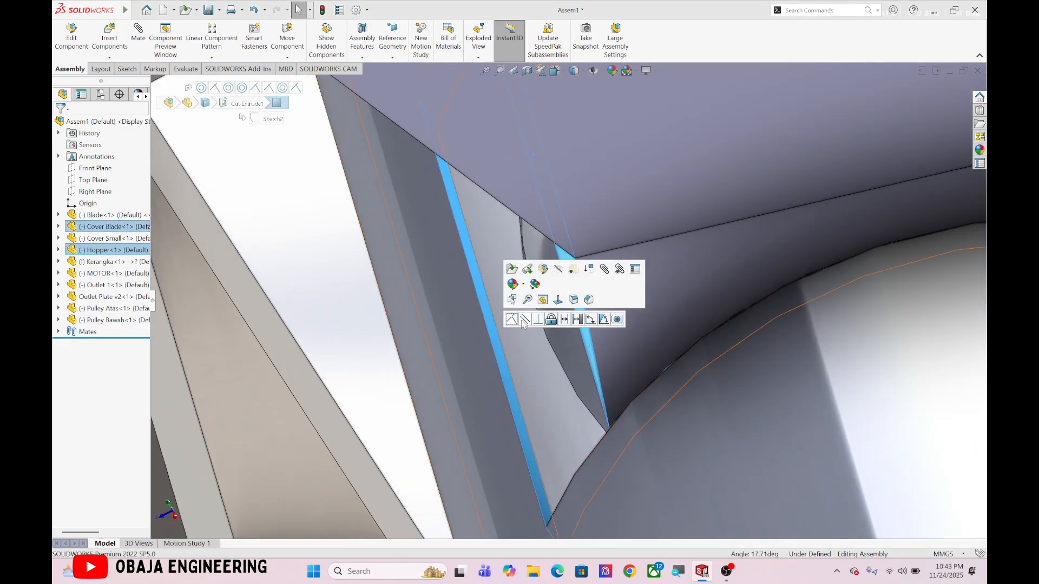
click(523, 321)
scroll(595, 393, up, 10)
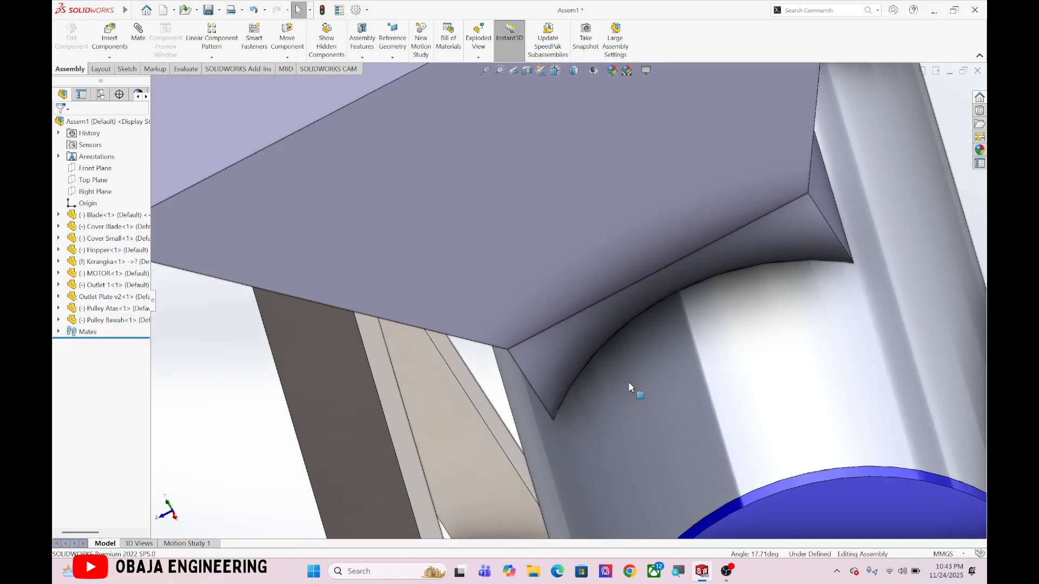
key(ctrl+7)
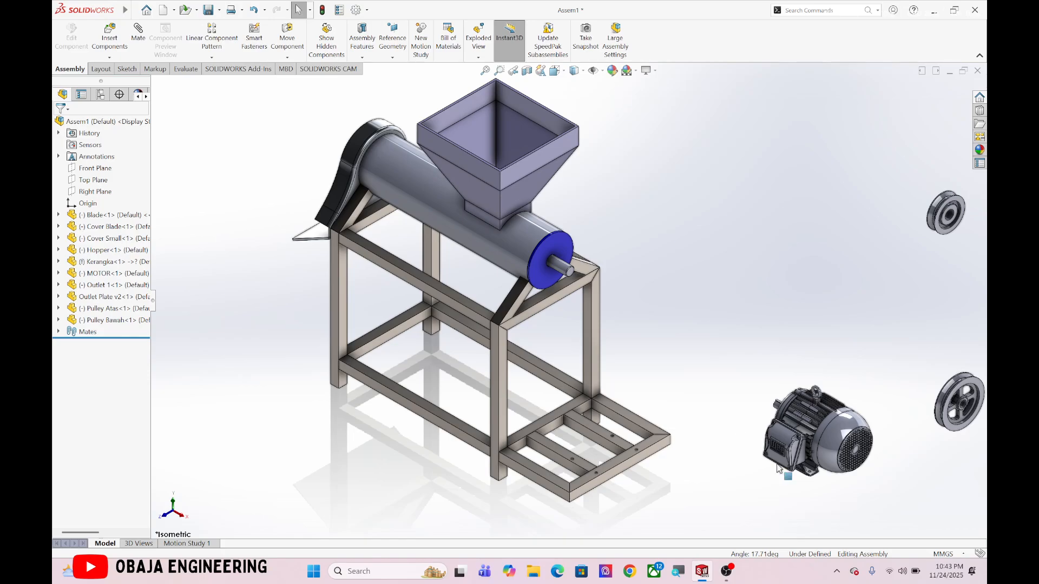
Add a concentric mate between the MOTOR's fan-end foot hole on the terminal-box side and the matching hole in the frame platform's outer rail.
scroll(778, 468, down, 6)
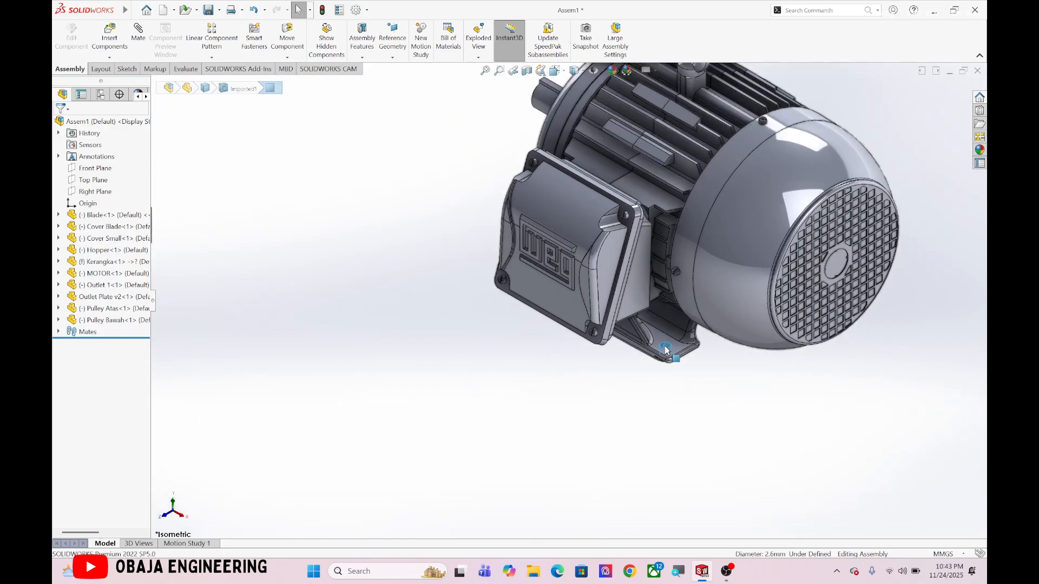
click(665, 347)
scroll(574, 341, up, 5)
scroll(252, 286, down, 5)
scroll(703, 341, up, 4)
scroll(805, 335, down, 3)
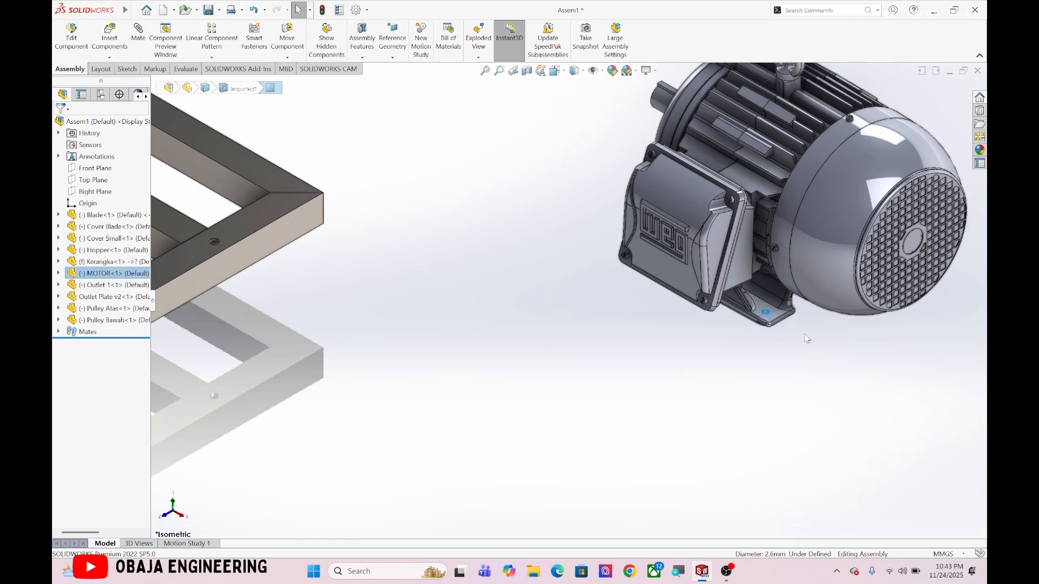
scroll(806, 338, down, 2)
scroll(460, 345, up, 4)
scroll(270, 254, down, 6)
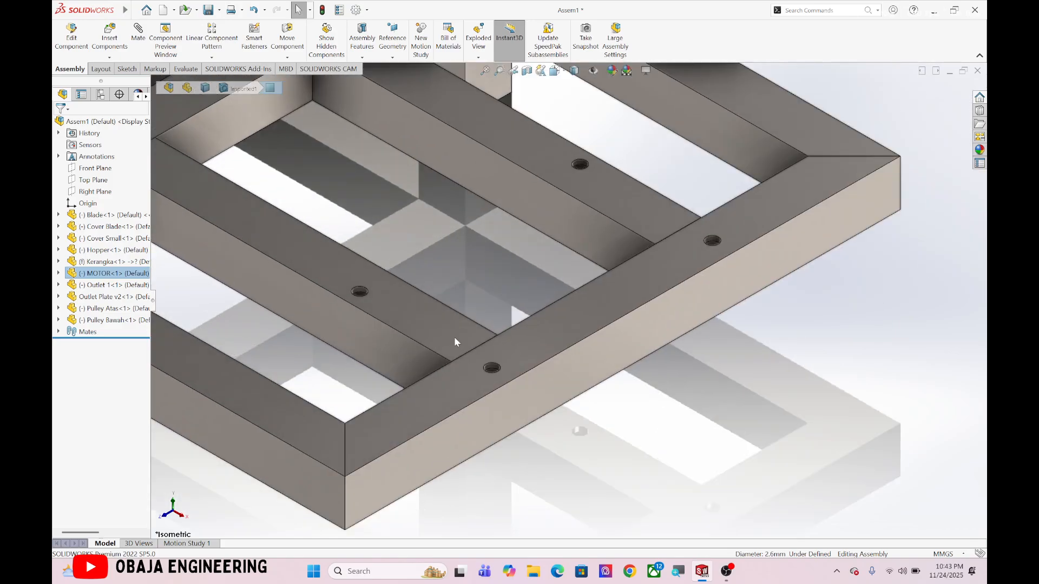
scroll(520, 374, down, 2)
ctrl+click(520, 378)
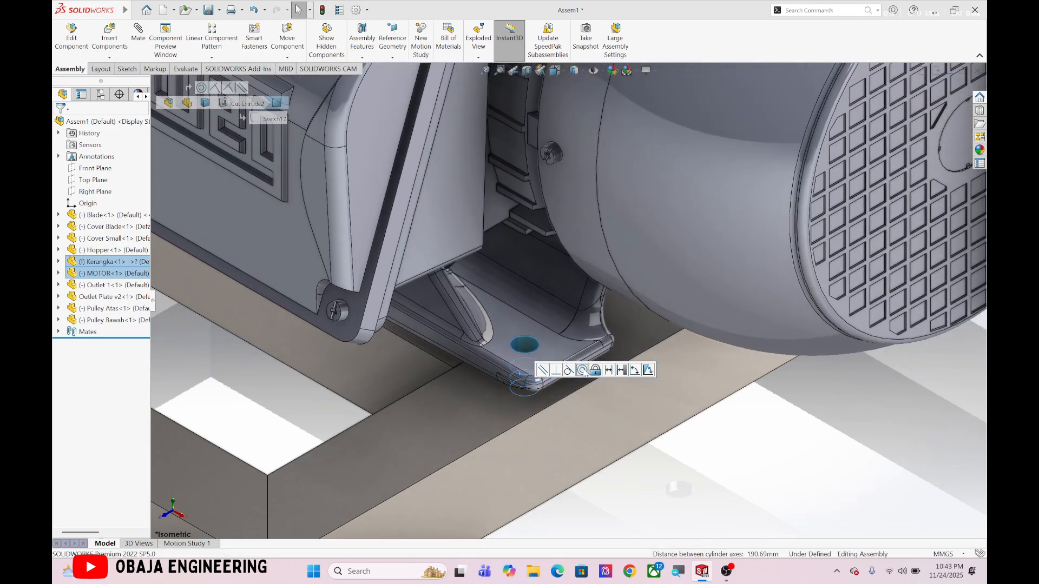
click(583, 370)
scroll(414, 338, up, 5)
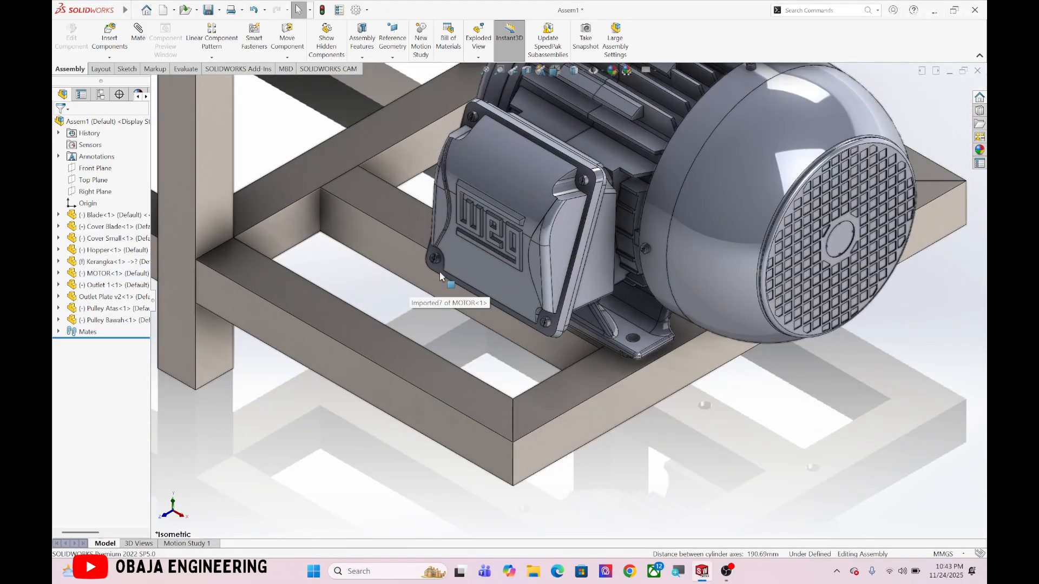
Add a concentric mate between the same MOTOR foot's shaft-end hole and the hole in the platform's inner bar below it.
middle_drag(440, 277, 465, 350)
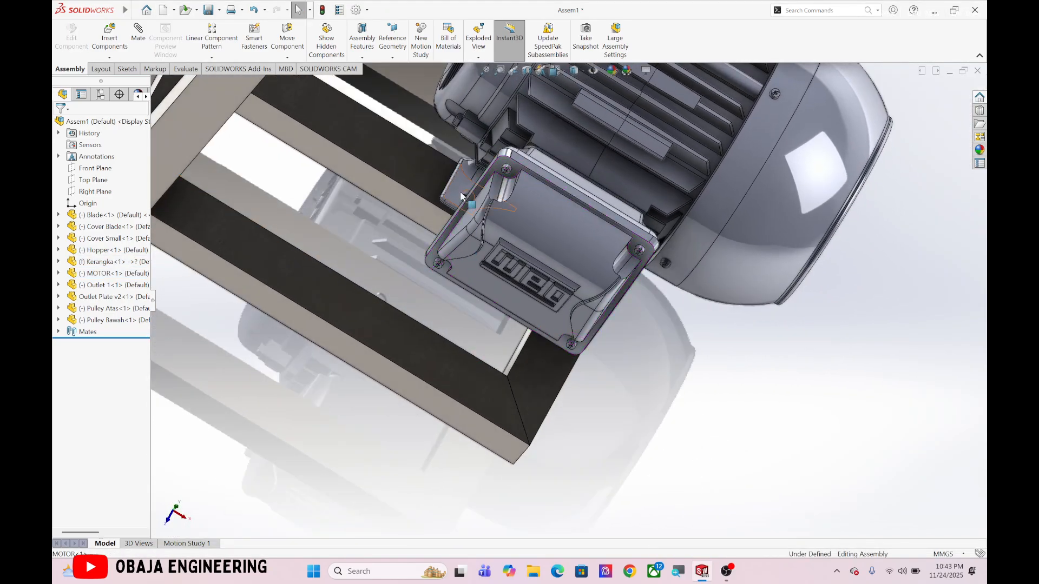
scroll(478, 210, down, 5)
click(525, 250)
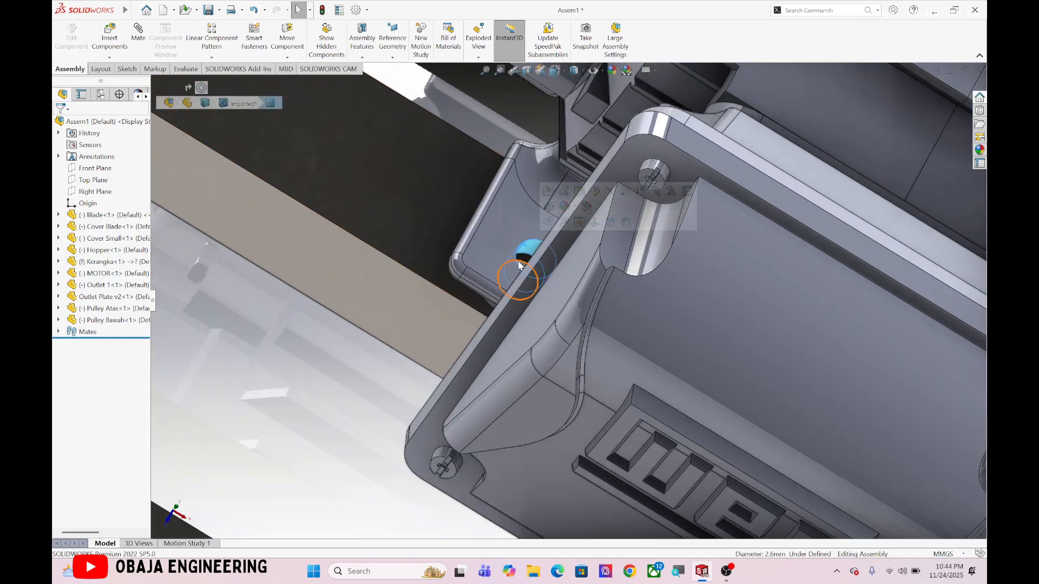
scroll(536, 278, down, 5)
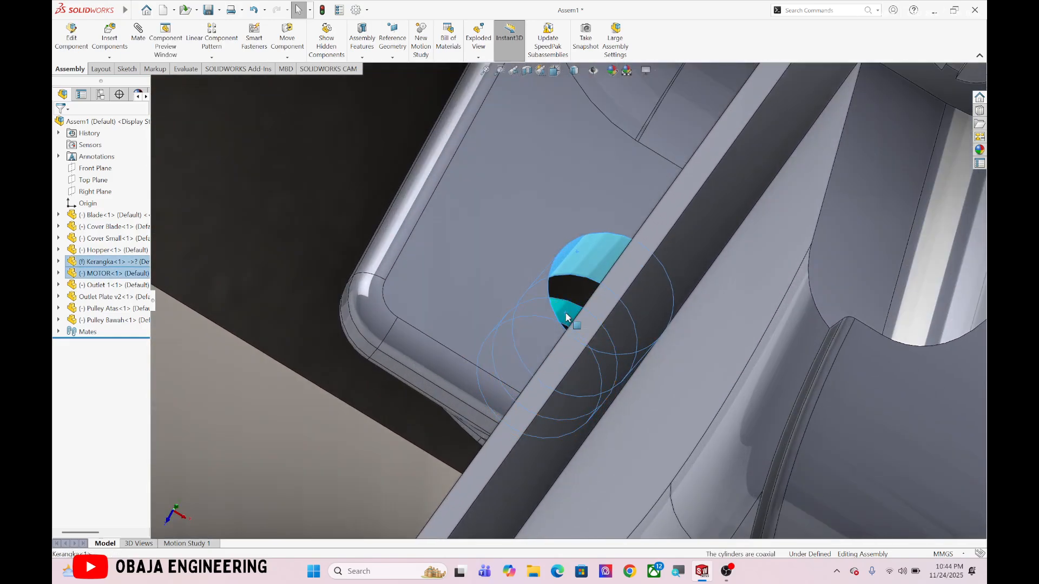
ctrl+click(567, 318)
click(628, 311)
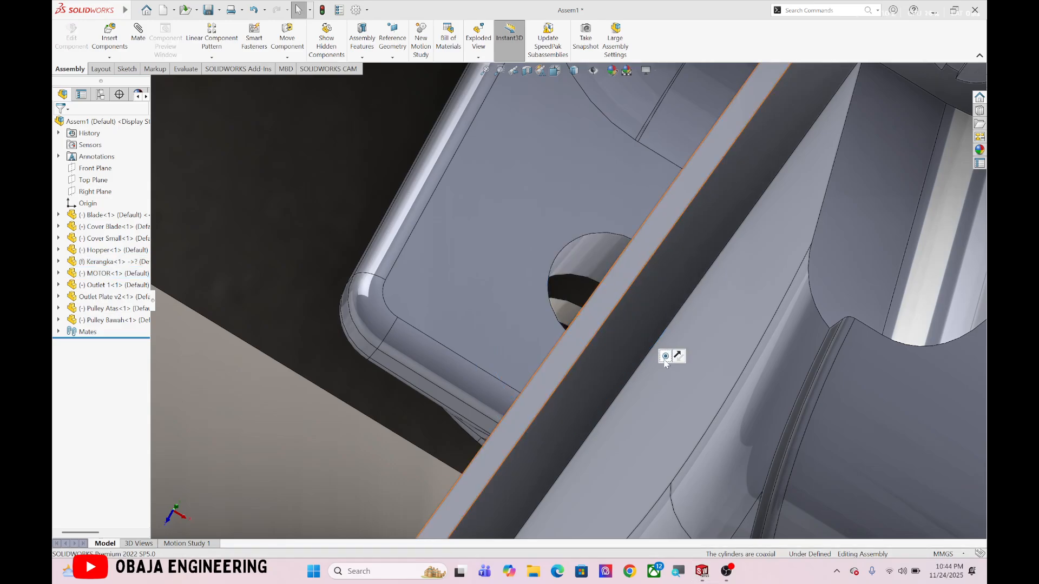
scroll(666, 364, up, 10)
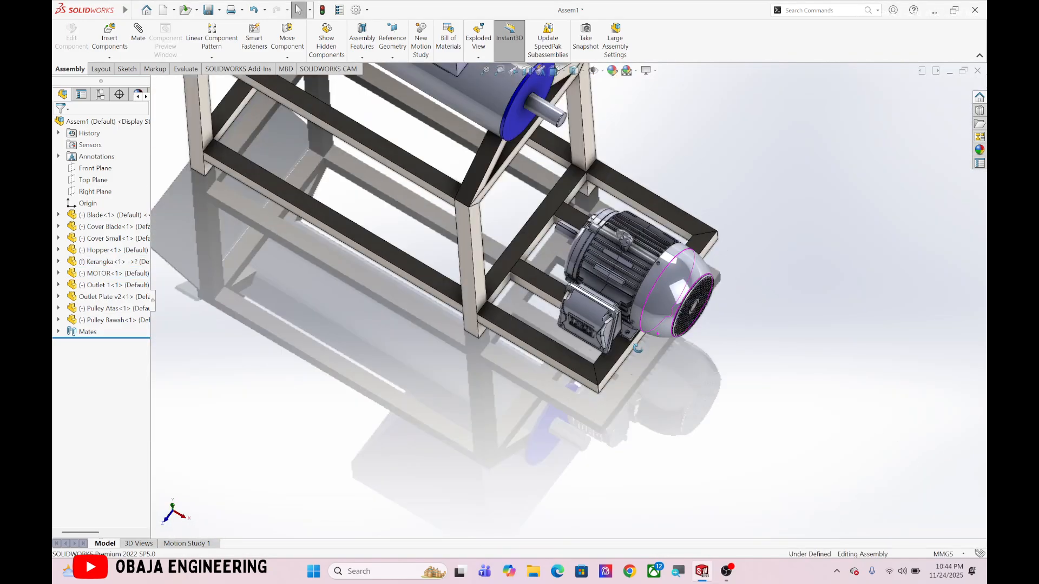
Lift the MOTOR off the platform and add a coincident mate between its foot's underside and the top face of the platform's inner bar.
middle_drag(637, 348, 654, 311)
drag(654, 312, 640, 245)
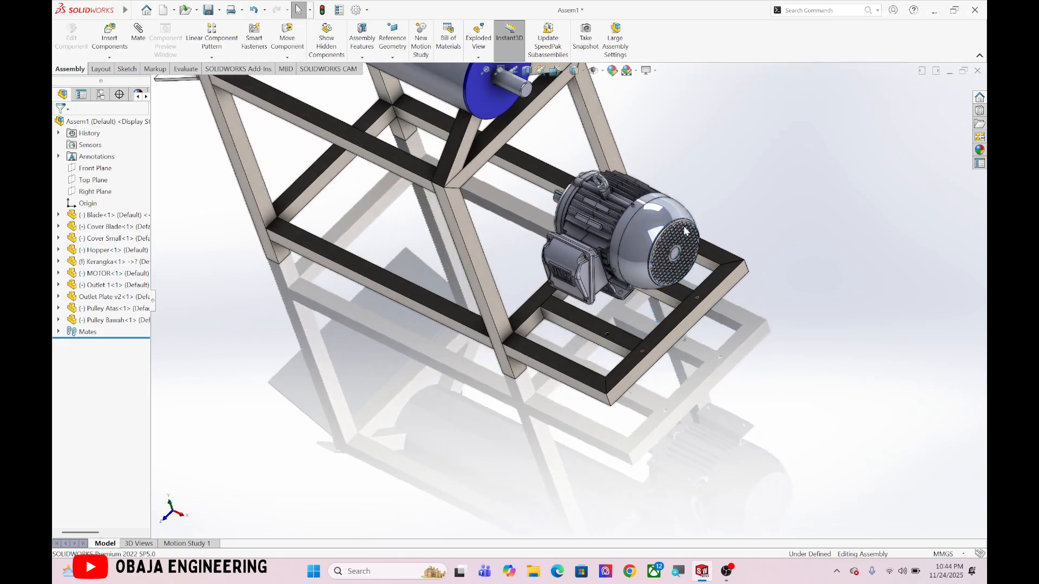
middle_drag(614, 325, 604, 323)
scroll(602, 226, down, 3)
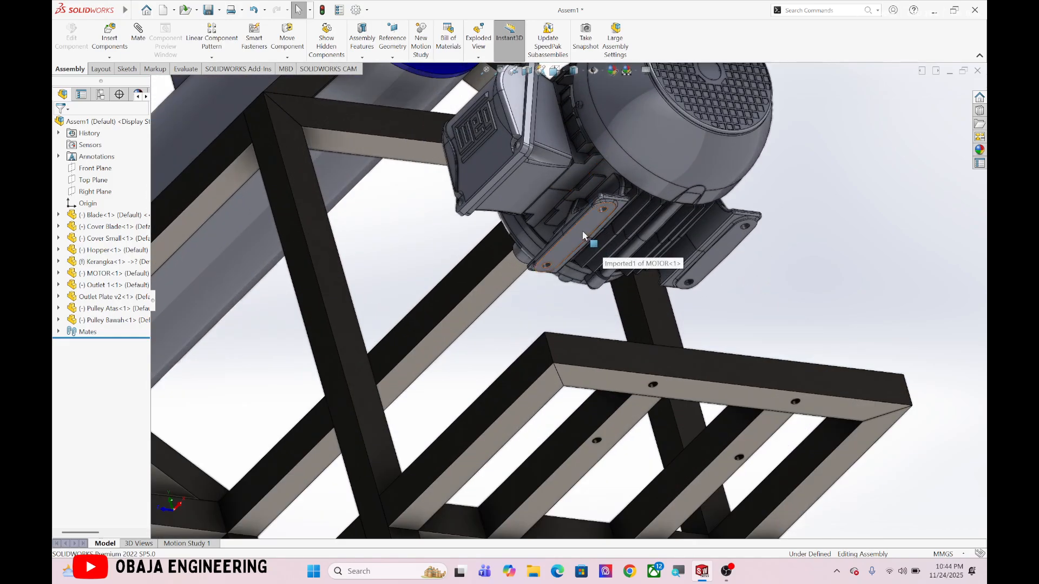
click(585, 235)
middle_drag(587, 238, 703, 468)
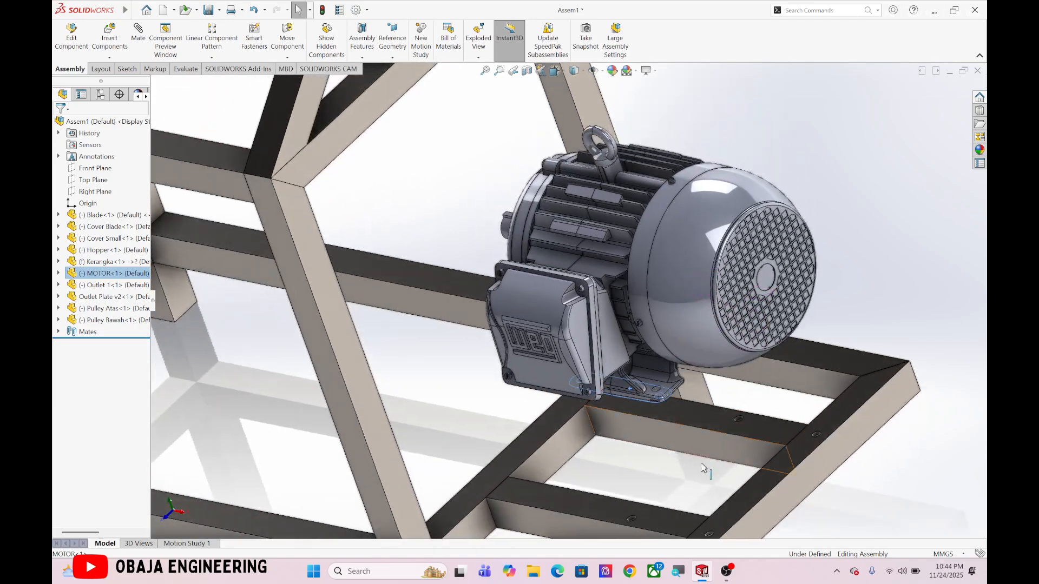
ctrl+click(668, 524)
click(690, 521)
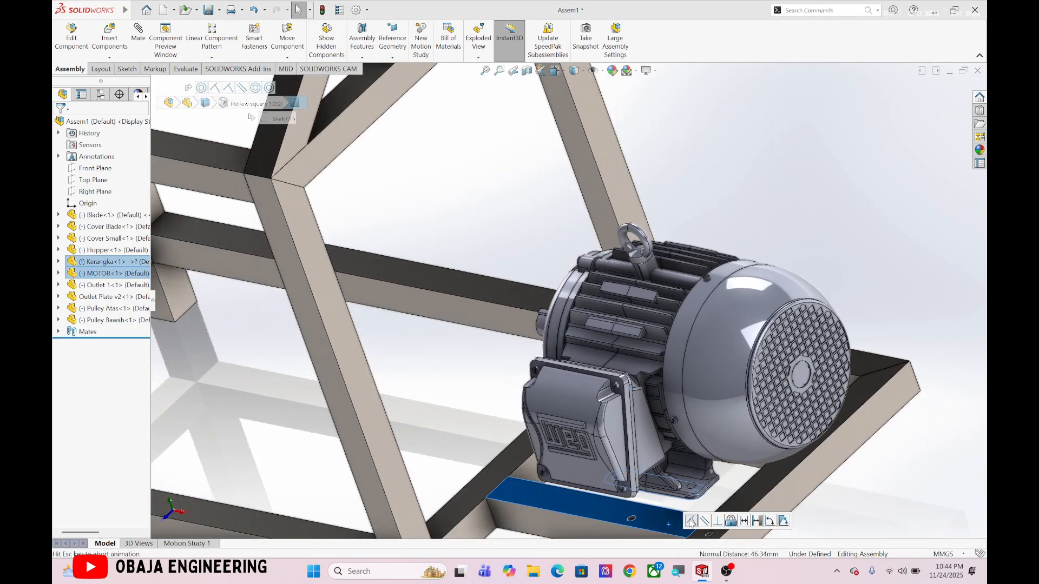
scroll(680, 351, up, 3)
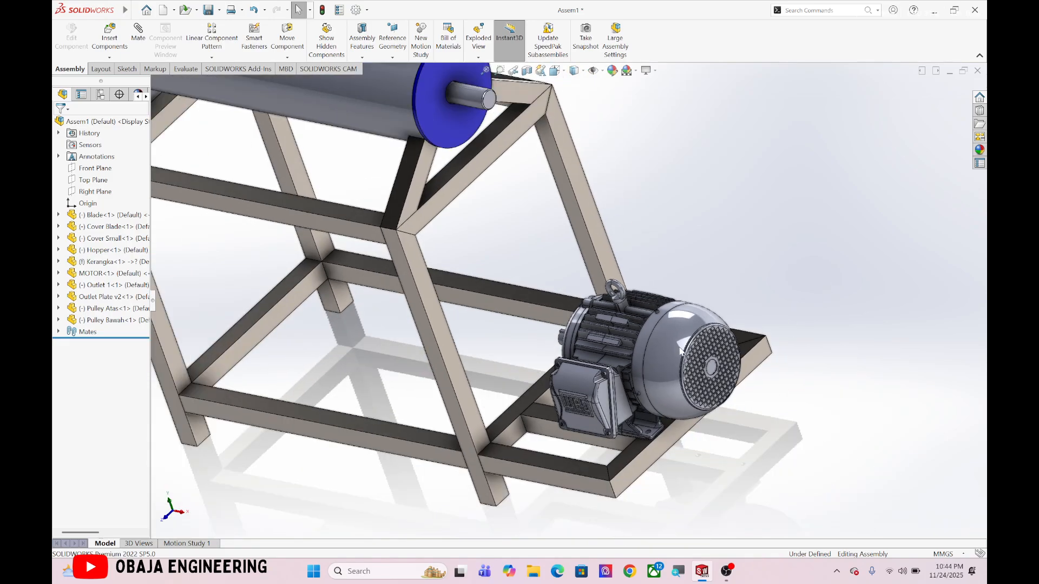
scroll(648, 419, down, 5)
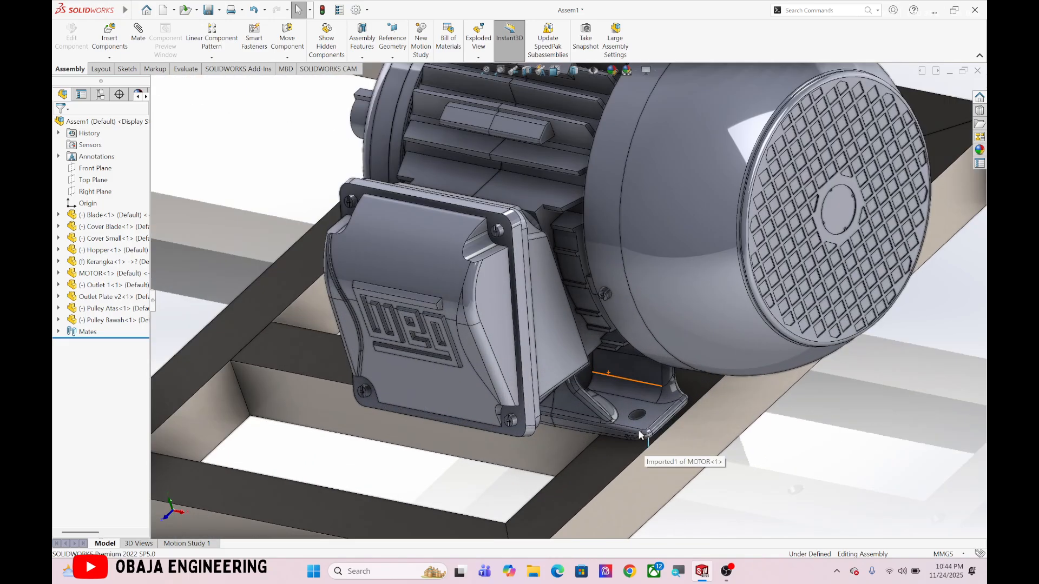
scroll(741, 434, up, 5)
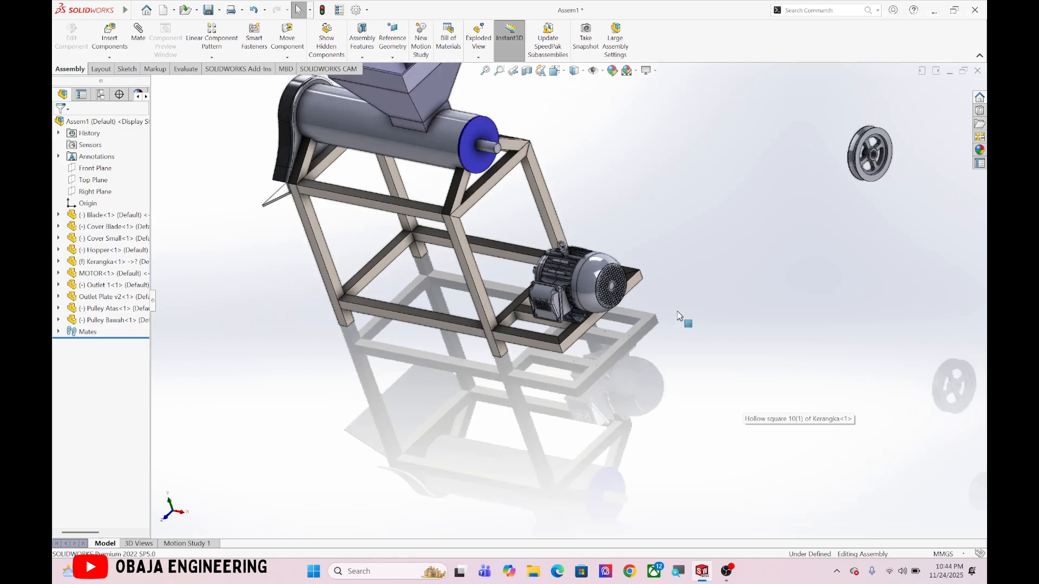
scroll(683, 274, up, 2)
scroll(720, 281, down, 5)
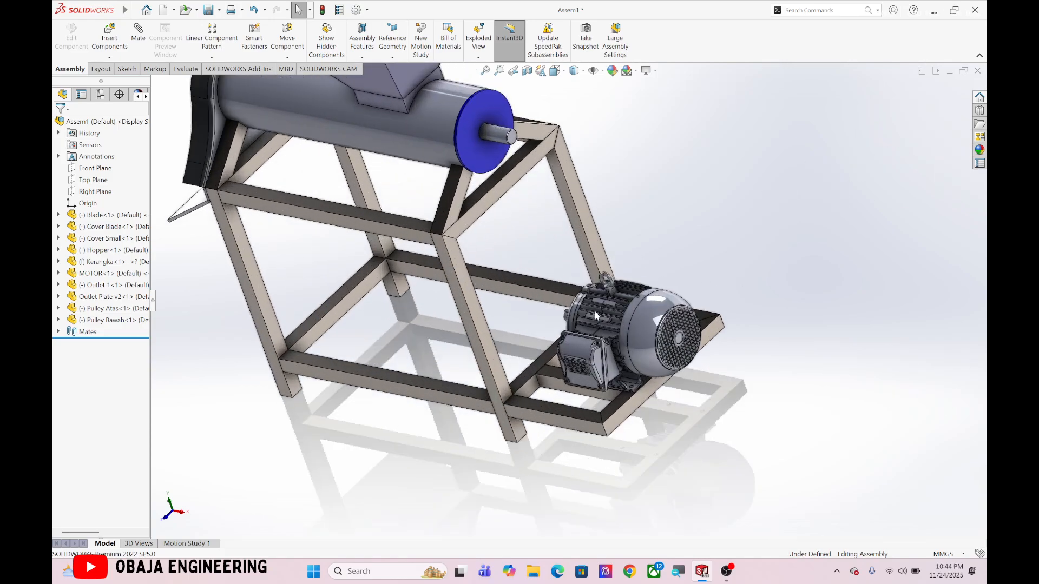
Add a concentric mate between the bore of Pulley Atas and the Blade's shaft protruding from the outlet plate.
scroll(736, 349, up, 4)
scroll(736, 325, up, 3)
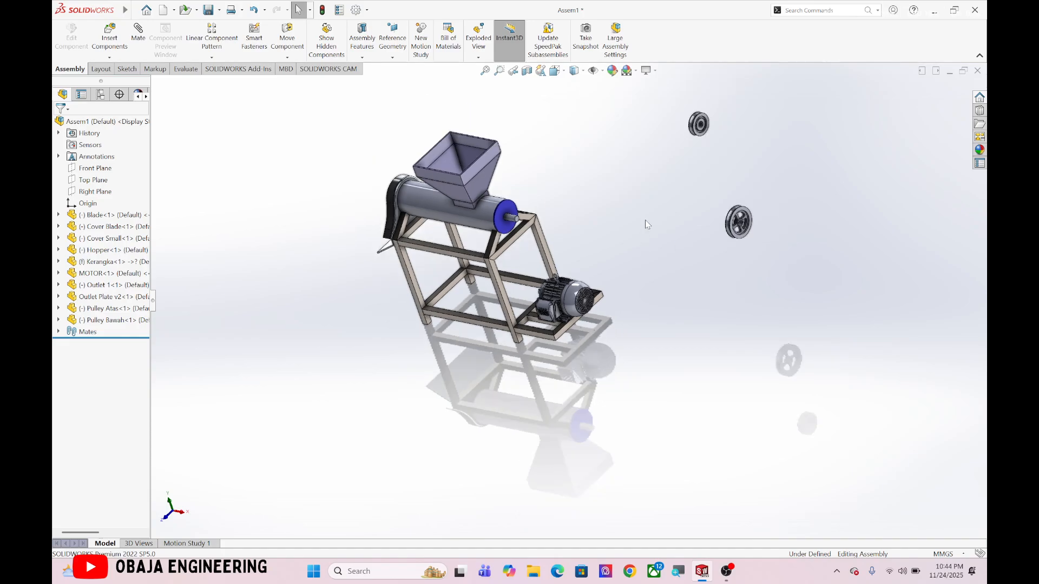
scroll(649, 216, down, 2)
scroll(678, 144, down, 4)
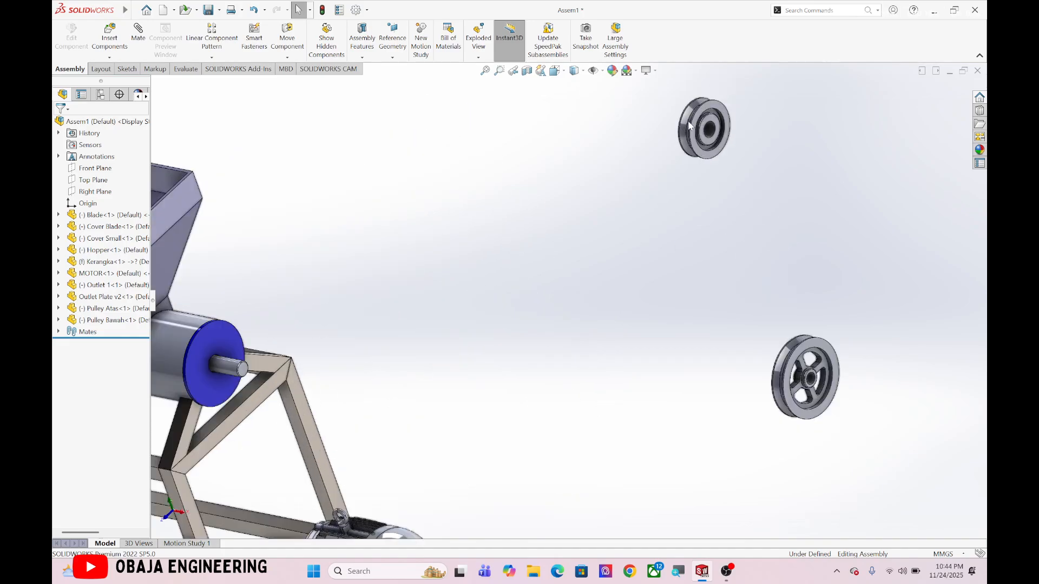
click(686, 162)
scroll(686, 161, up, 3)
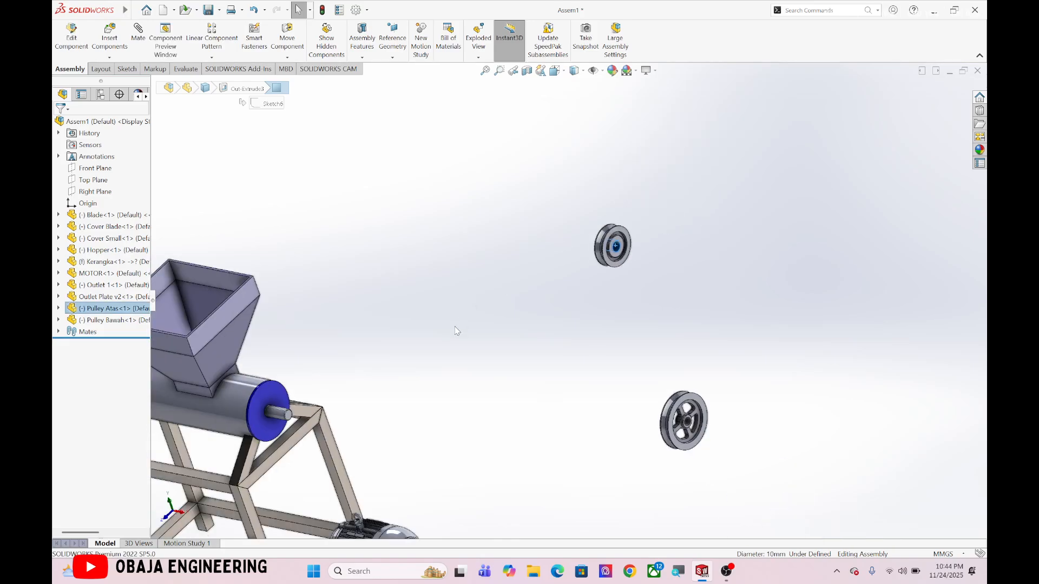
scroll(461, 350, down, 5)
scroll(462, 350, down, 3)
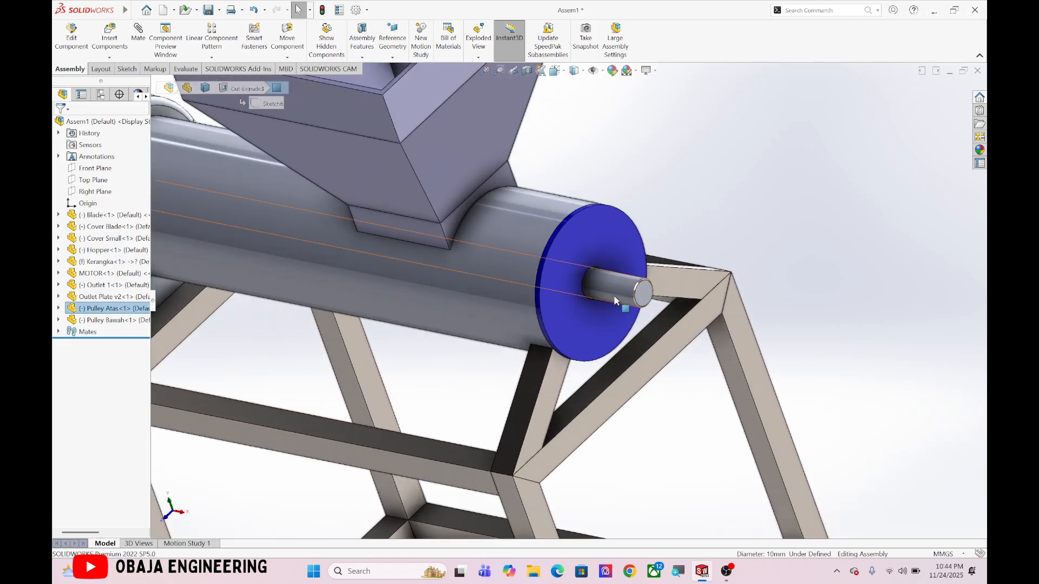
ctrl+click(614, 300)
click(676, 293)
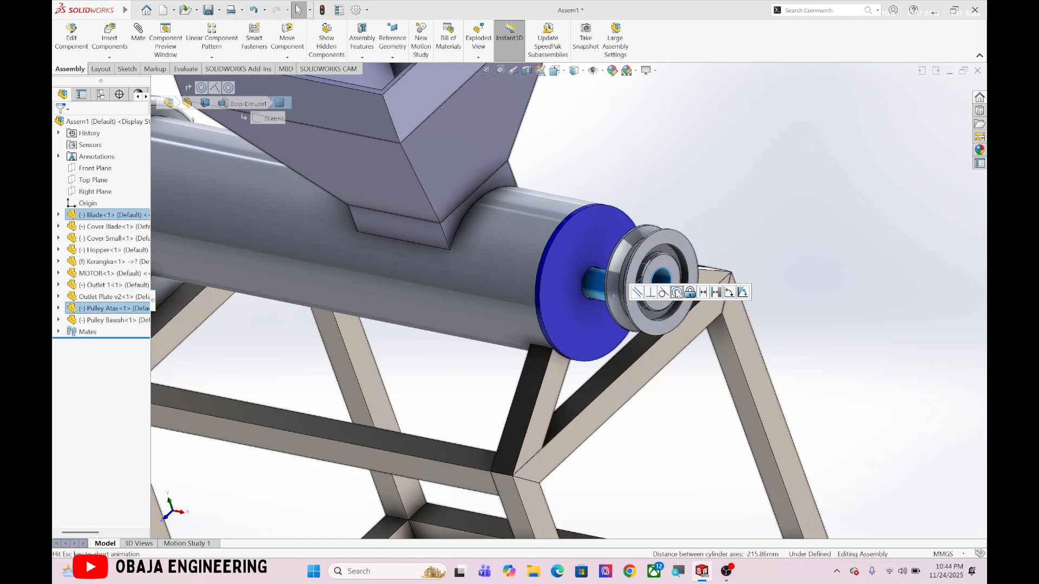
Add a coincident mate between the Blade shaft's end face and the outer hub face of Pulley Atas.
scroll(664, 313, down, 2)
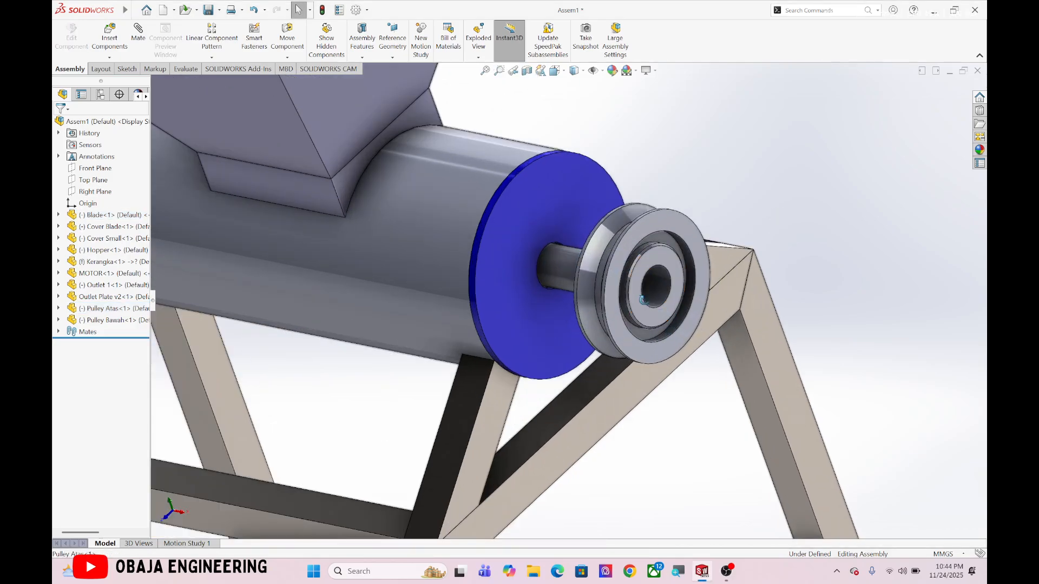
middle_drag(663, 312, 642, 289)
click(641, 286)
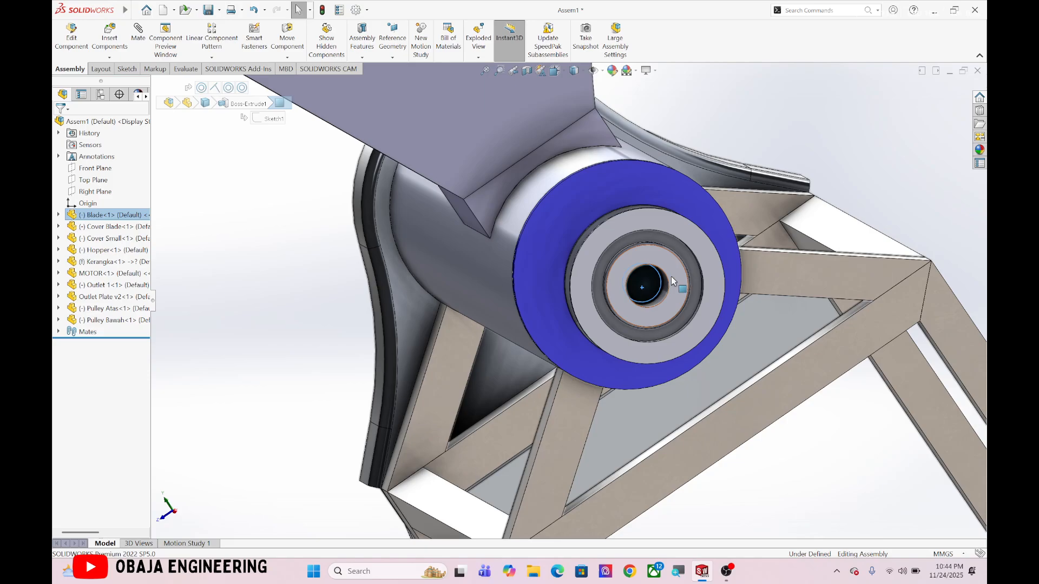
ctrl+click(671, 277)
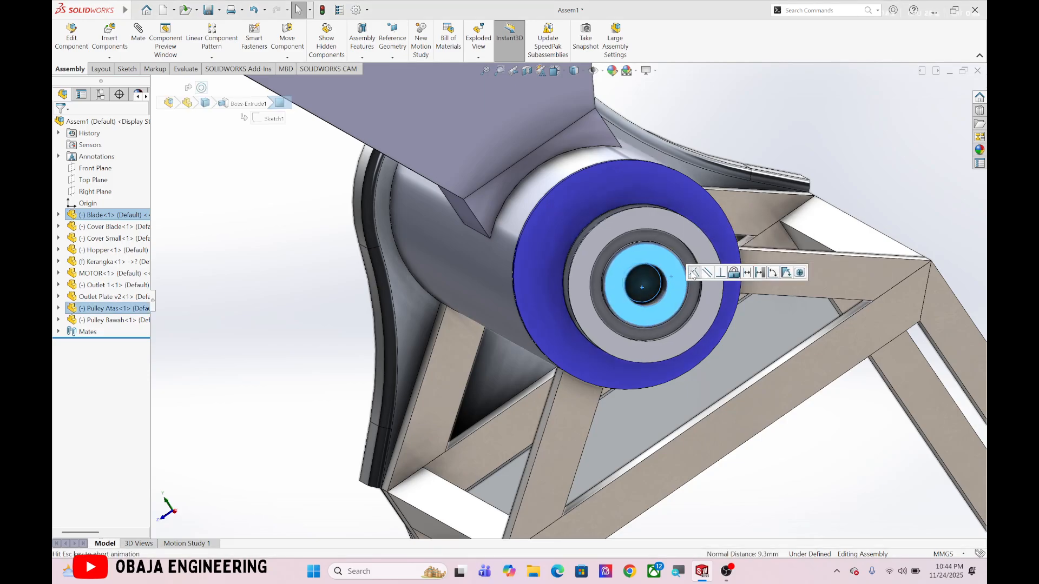
click(694, 272)
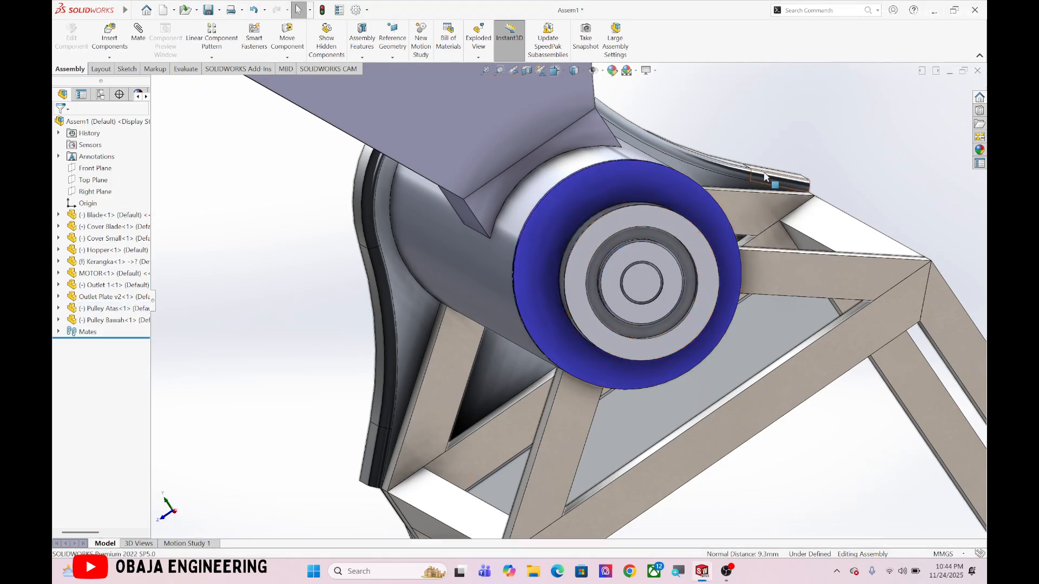
key(ctrl+7)
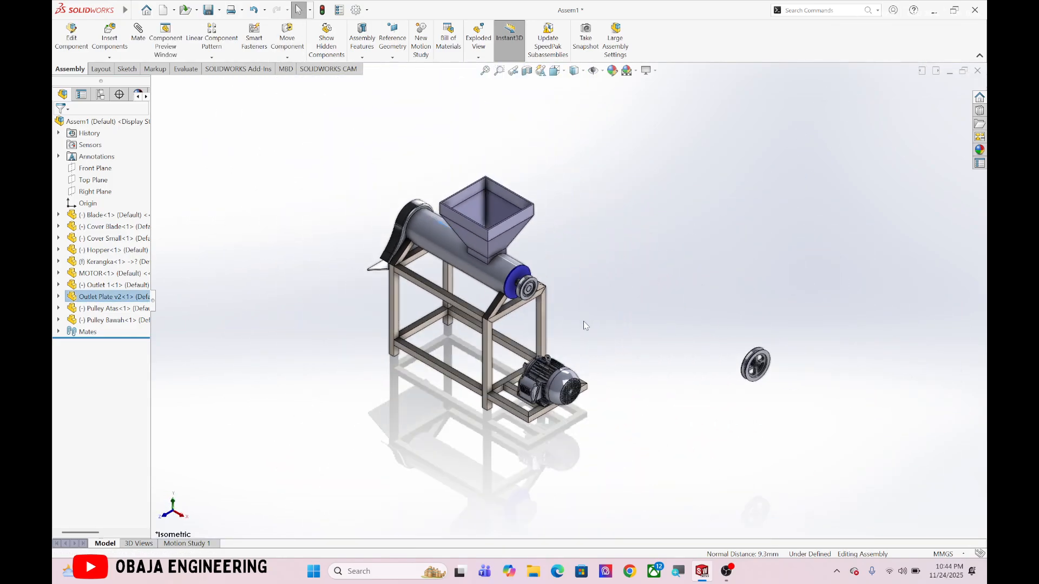
Add a concentric mate between the bore of Pulley Bawah and the MOTOR's output shaft.
scroll(505, 319, down, 2)
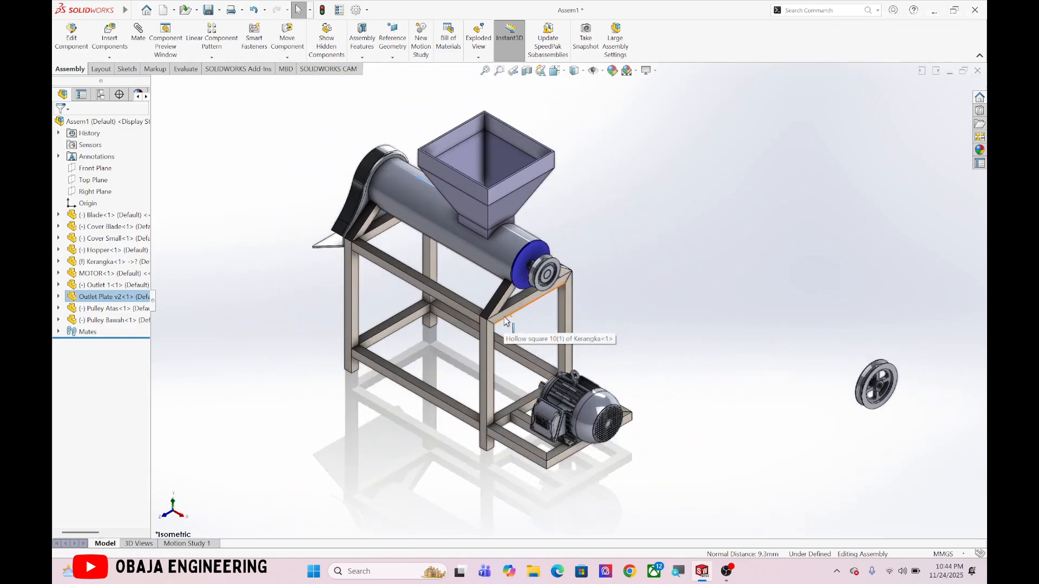
scroll(505, 320, down, 1)
key(z)
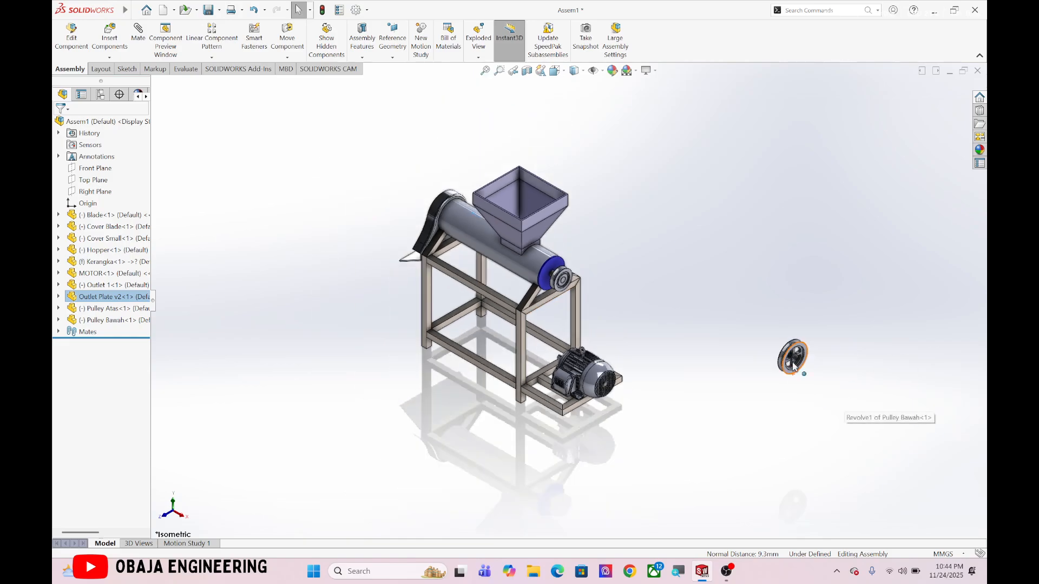
scroll(793, 363, down, 6)
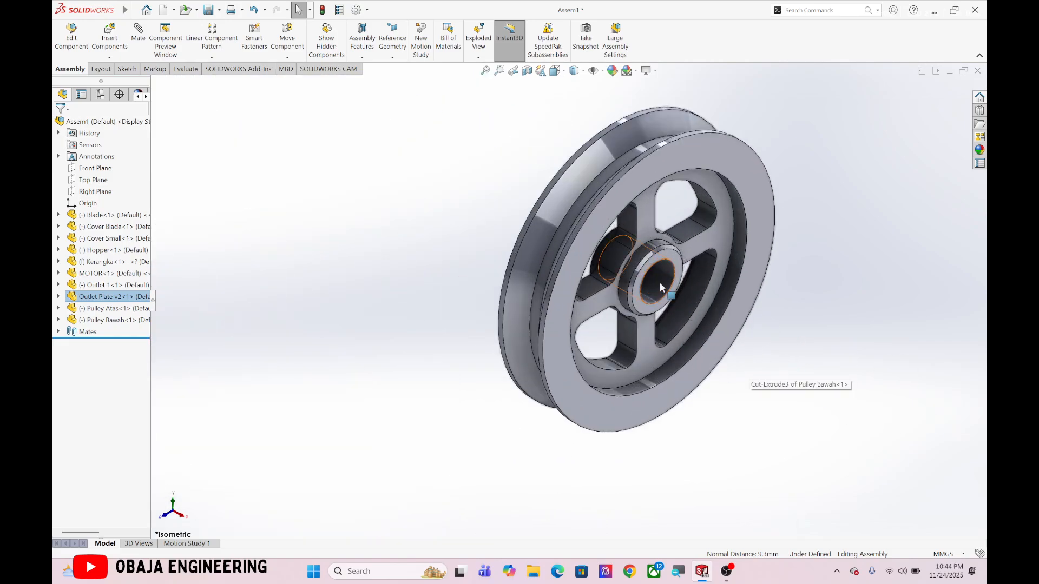
click(660, 286)
scroll(660, 287, up, 8)
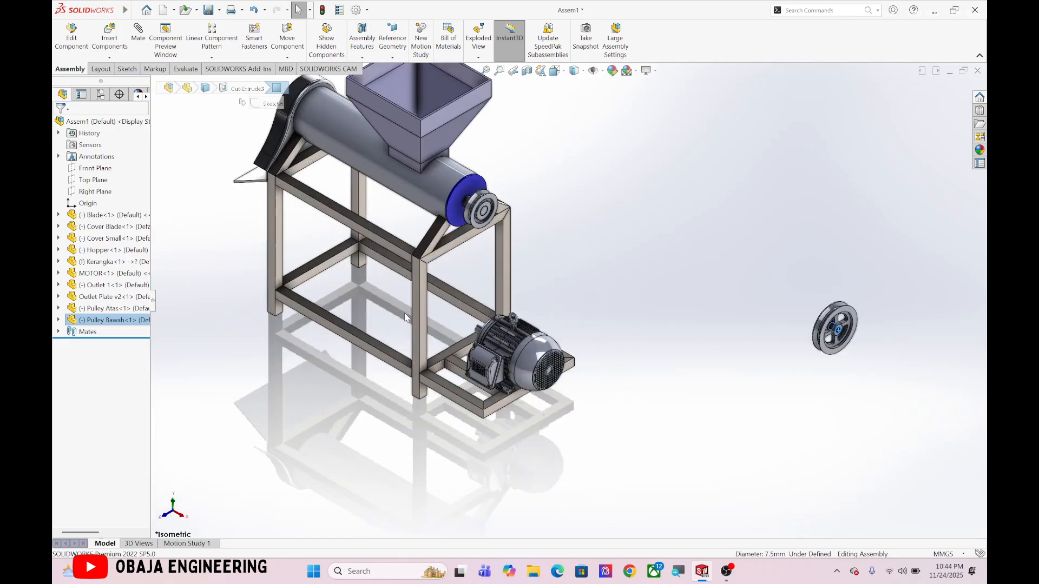
scroll(405, 315, down, 5)
click(531, 345)
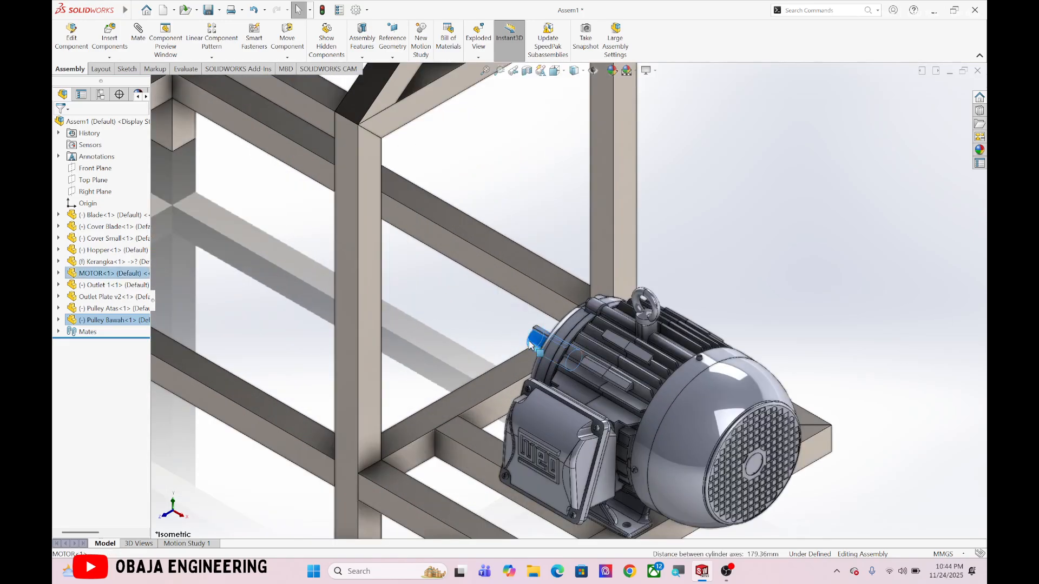
click(594, 338)
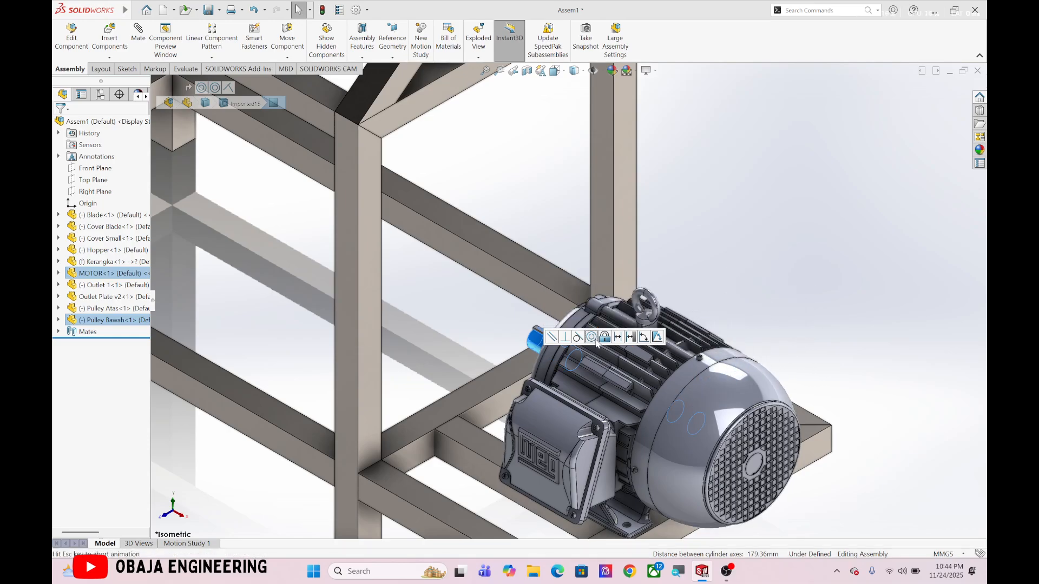
Move Pulley Bawah out of the MOTOR body to the free space beyond the end of its shaft.
click(117, 322)
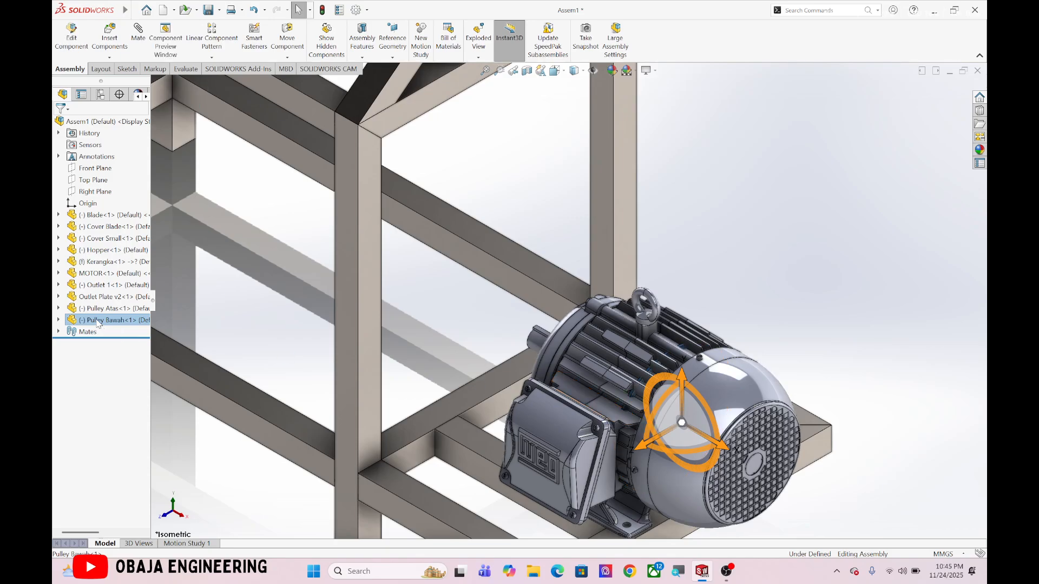
drag(686, 413, 455, 291)
click(705, 221)
scroll(710, 281, up, 6)
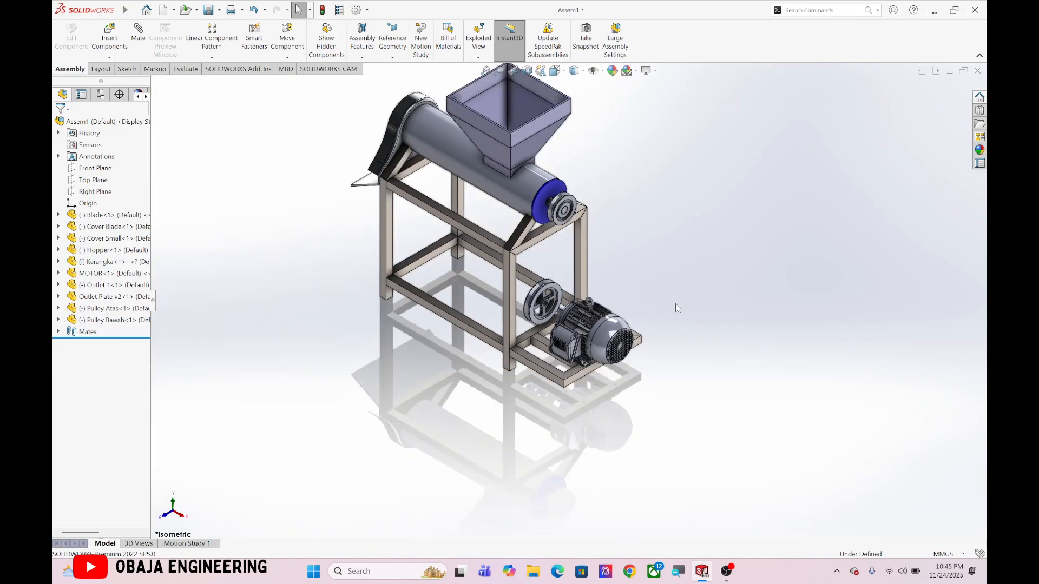
Add a parallel mate between the motor-side rim face of Pulley Bawah and the outer rim face of Pulley Atas.
middle_drag(677, 307, 591, 310)
scroll(568, 310, up, 2)
scroll(546, 287, down, 6)
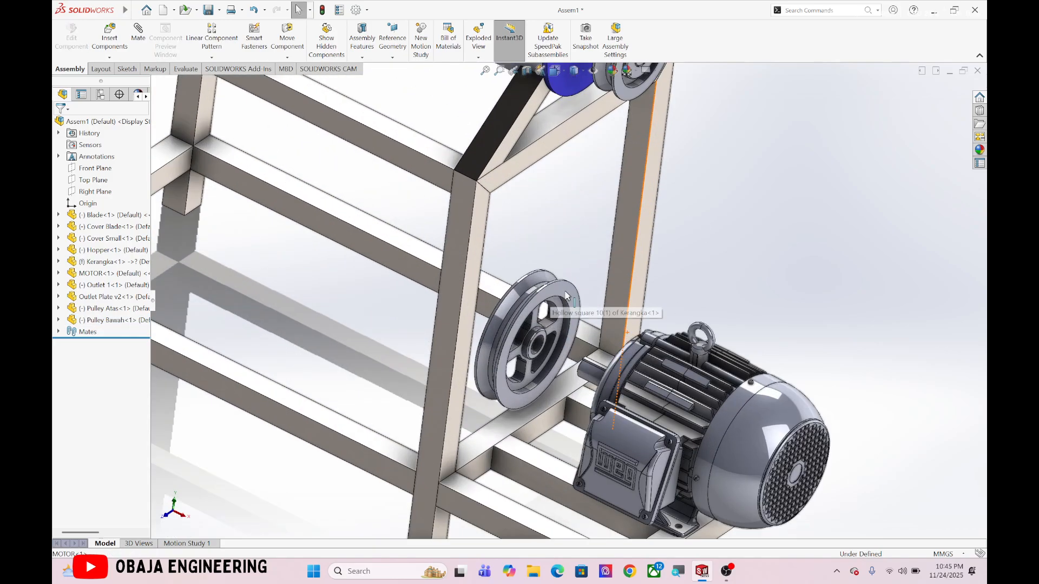
click(569, 295)
scroll(598, 217, up, 5)
scroll(602, 212, down, 5)
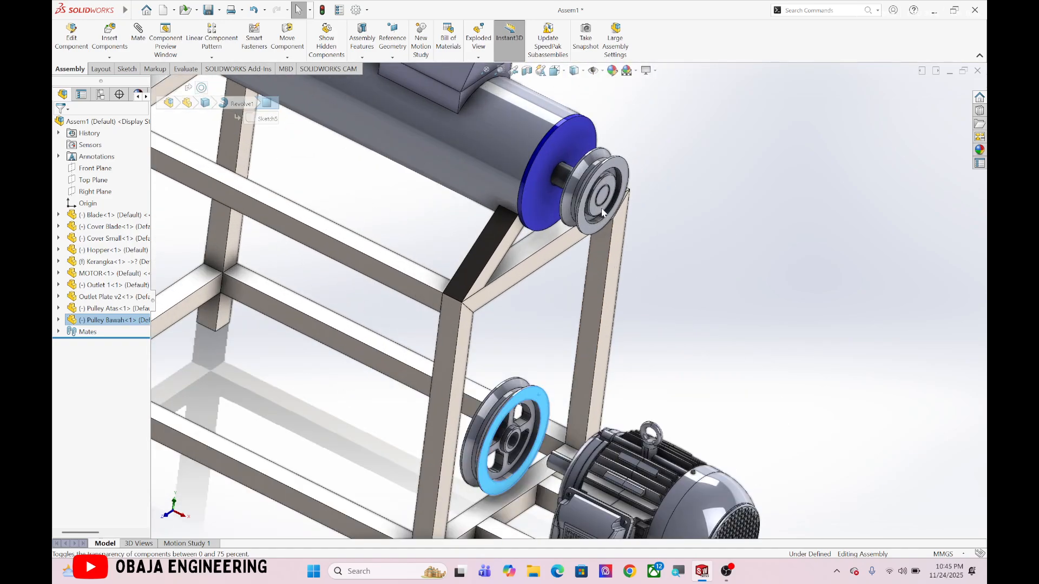
ctrl+click(588, 232)
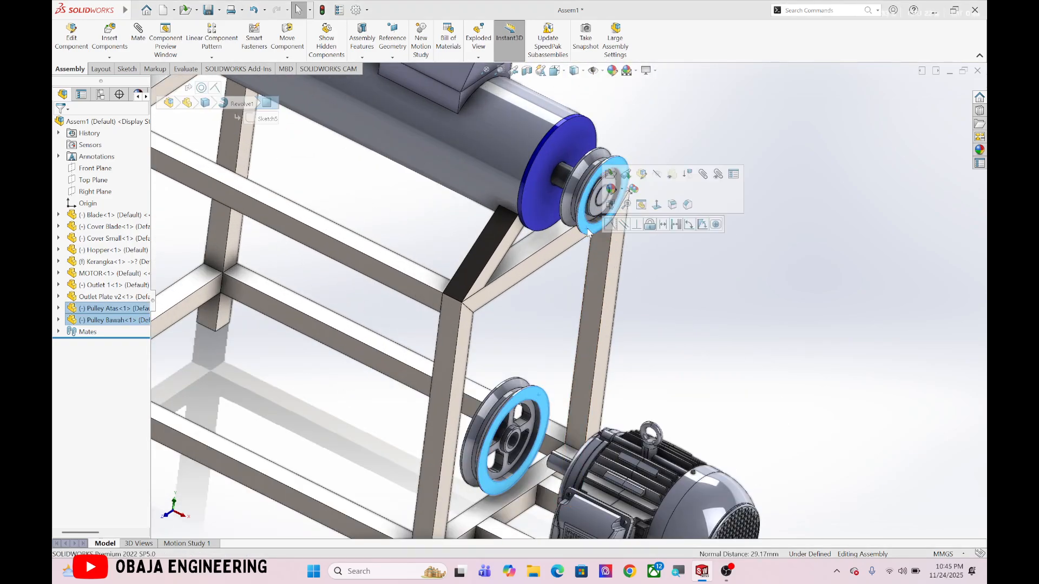
click(624, 224)
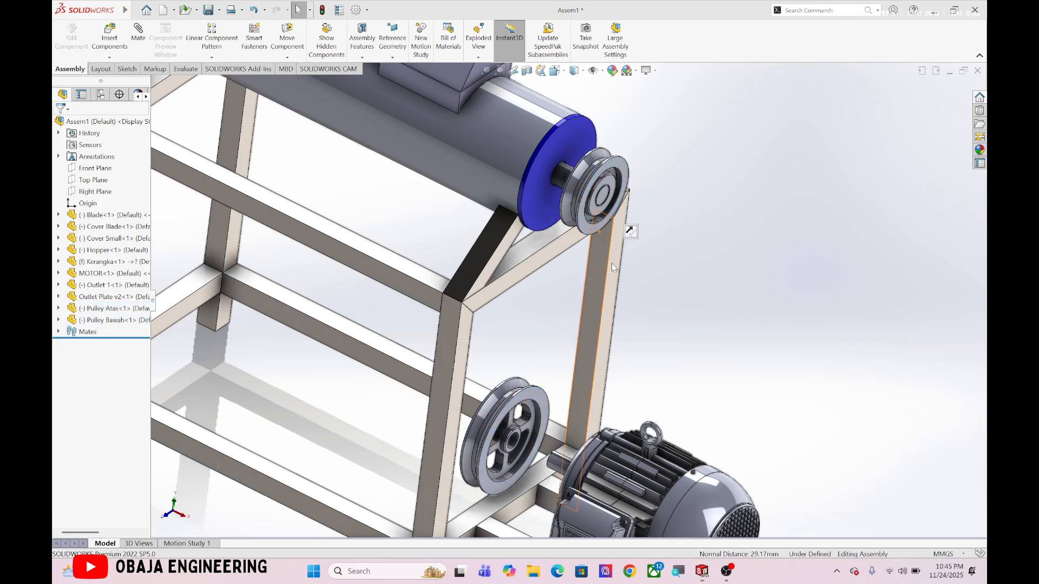
Add a coincident mate between the same rim faces of Pulley Bawah and Pulley Atas, and check their alignment in the front view.
click(530, 397)
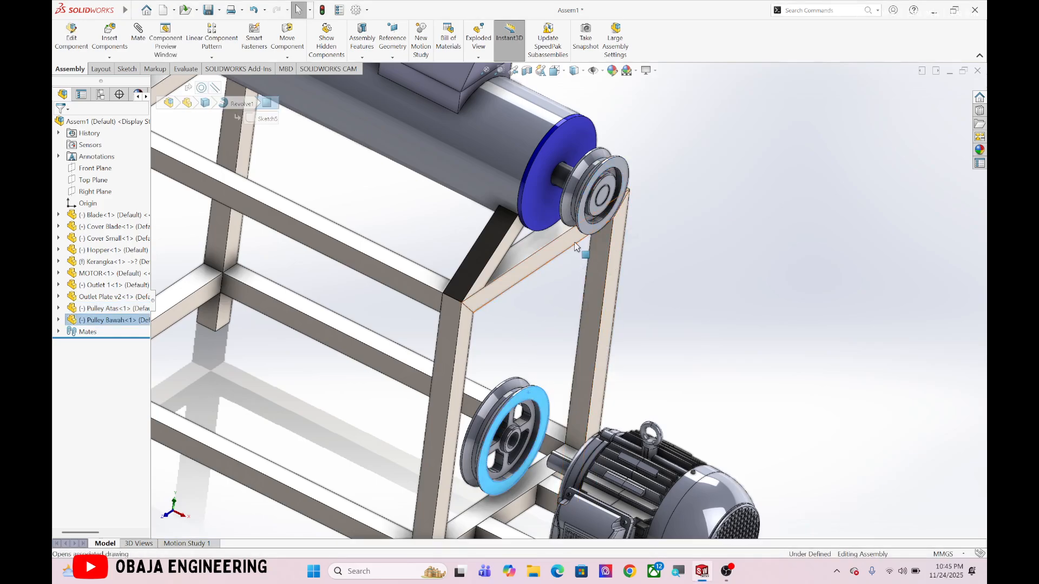
ctrl+click(589, 232)
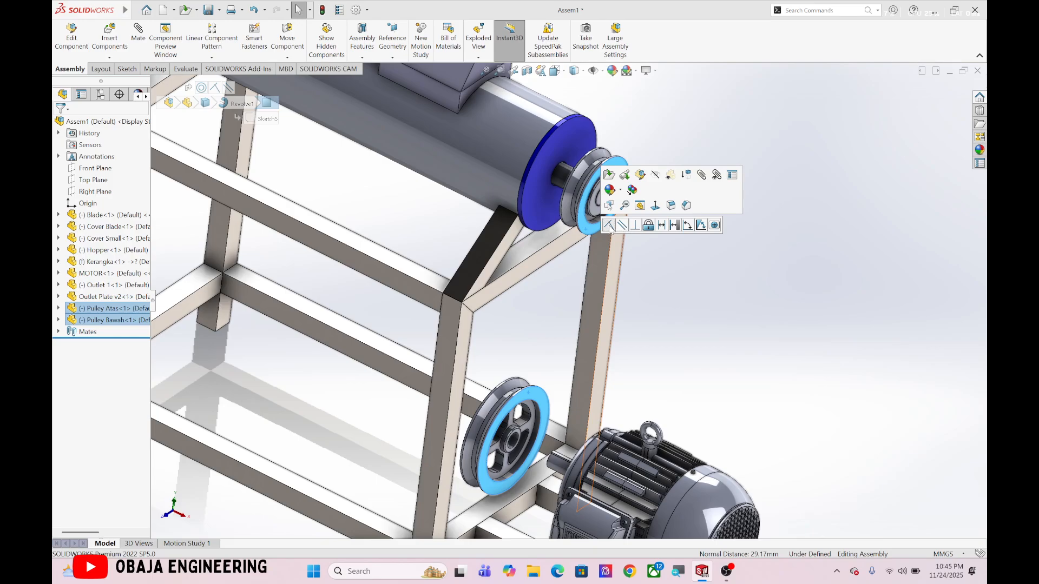
click(608, 226)
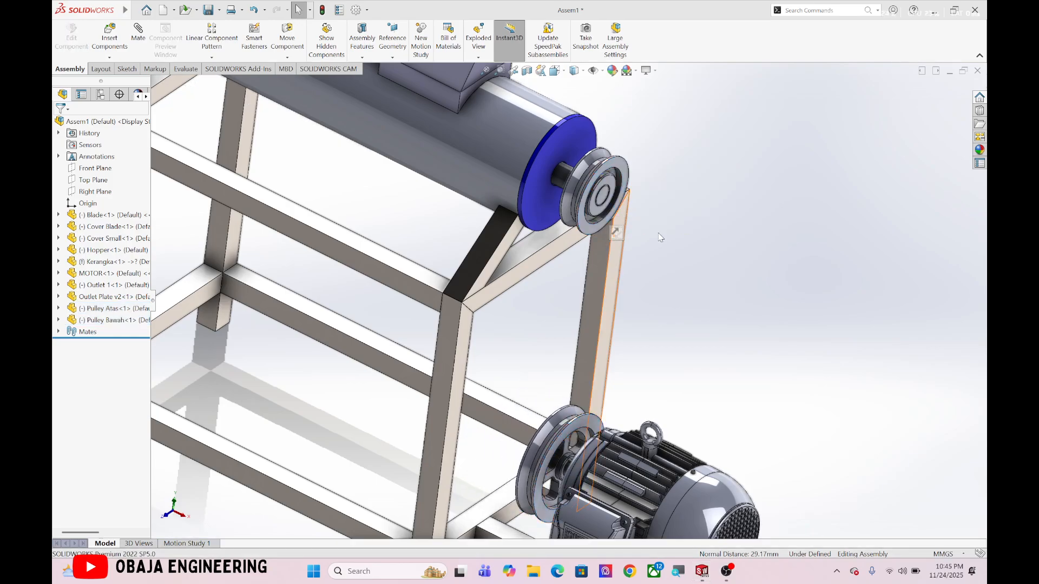
click(553, 74)
click(565, 112)
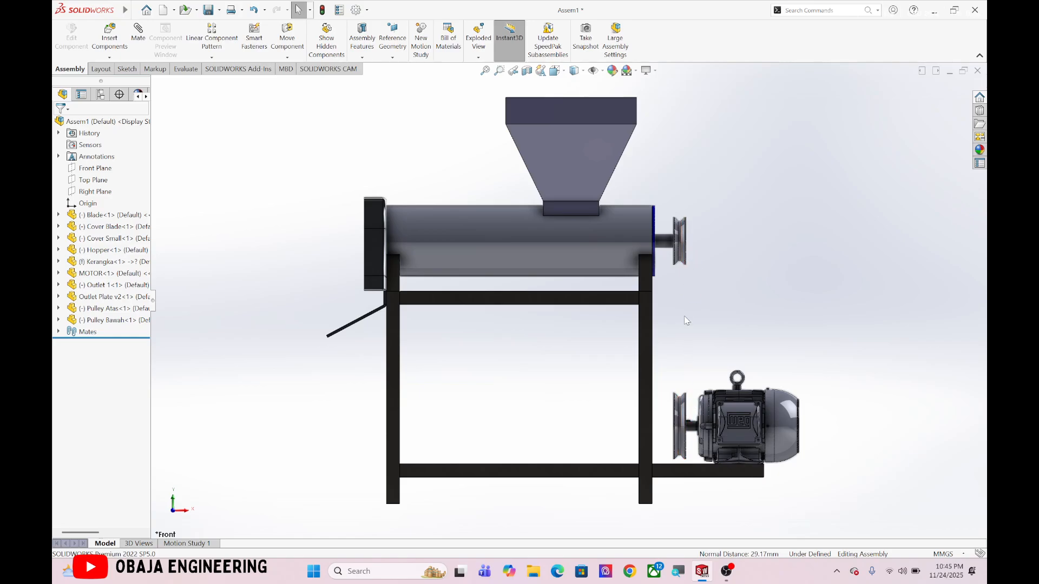
scroll(681, 326, down, 2)
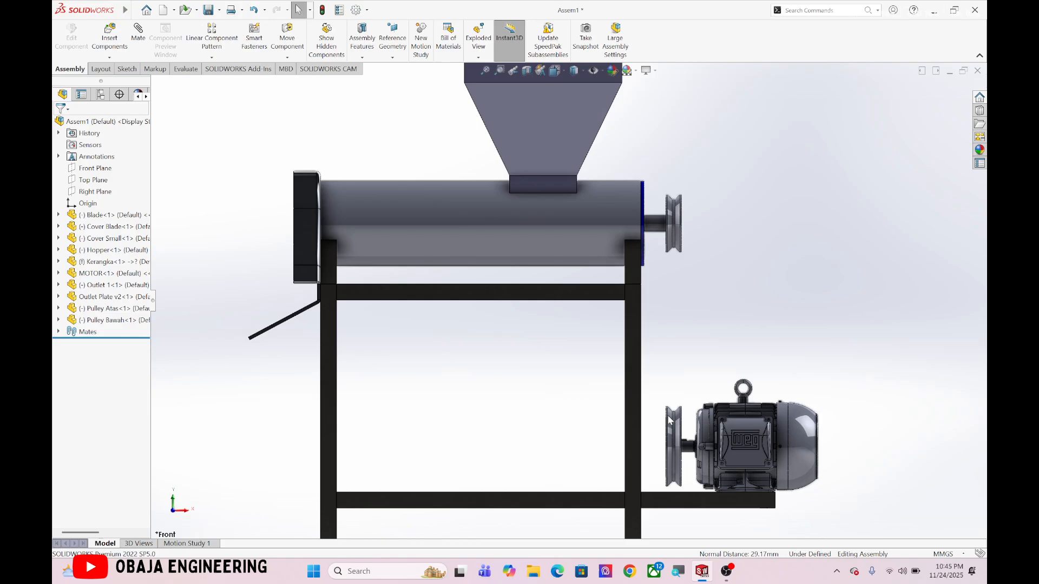
Start a Belt/Chain feature with the groove faces of Pulley Atas and Pulley Bawah as its belt members.
key(ctrl+7)
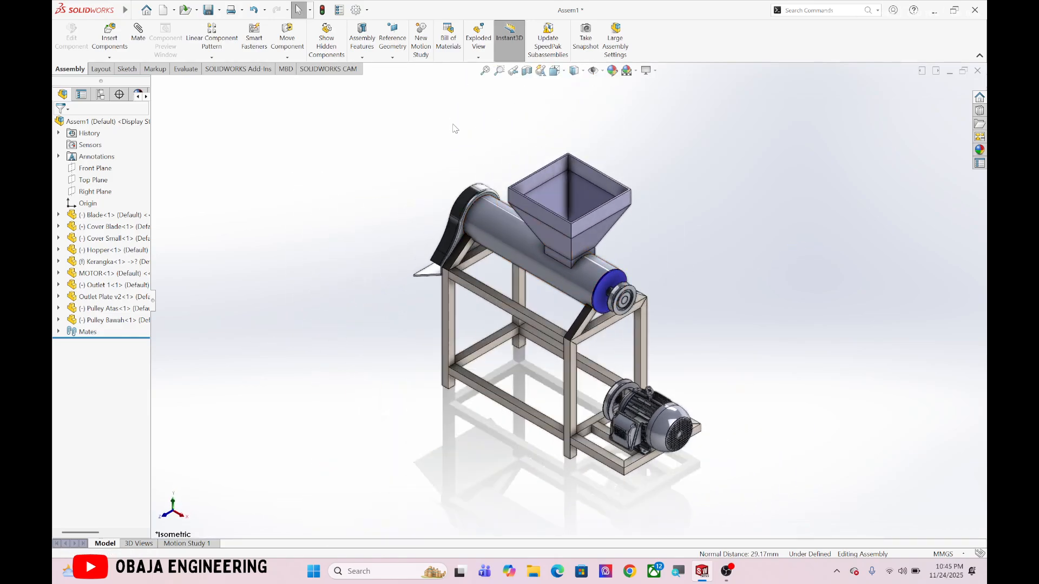
click(362, 46)
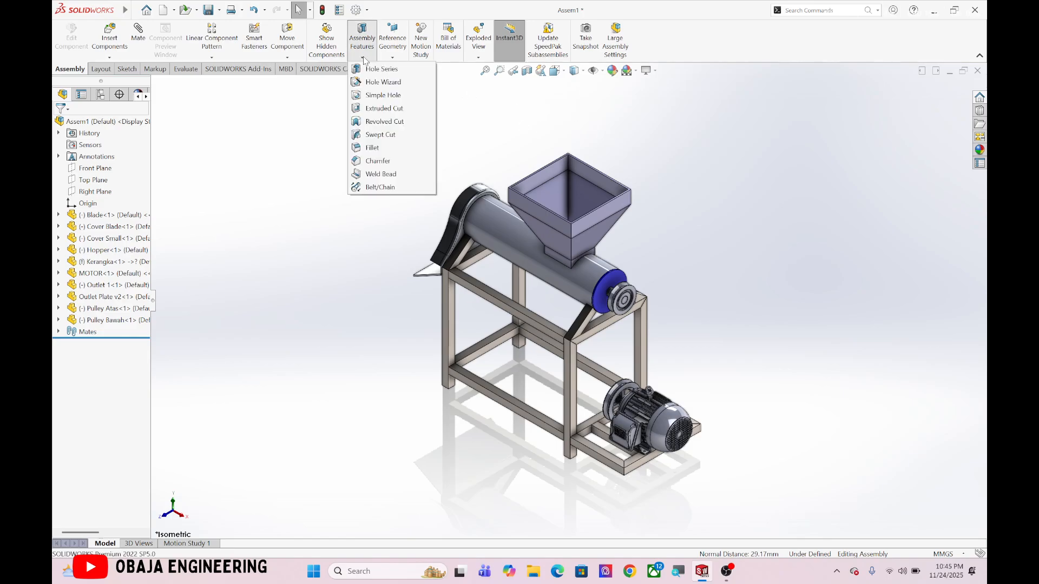
click(381, 187)
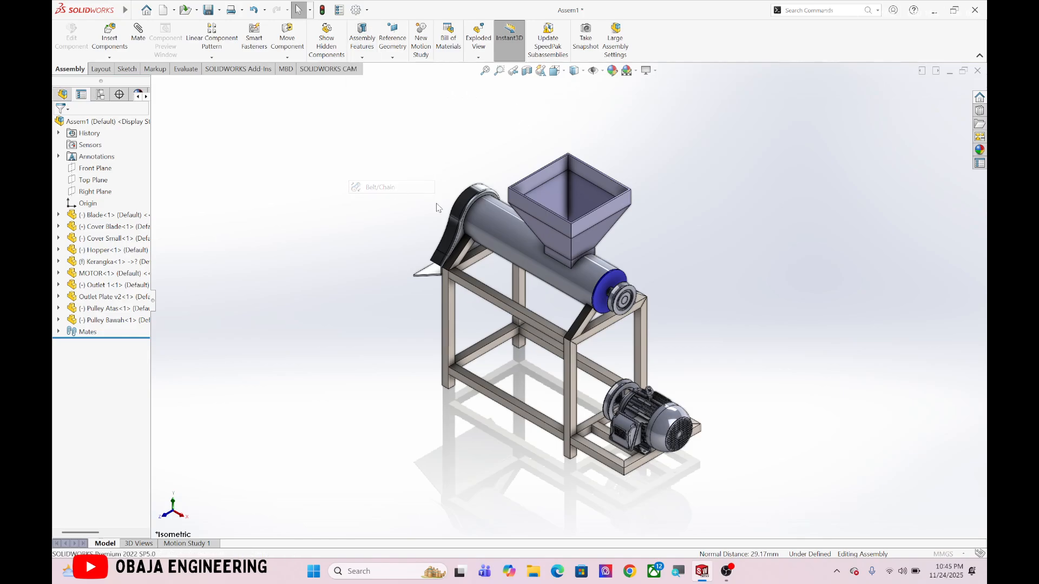
scroll(617, 326, down, 5)
middle_drag(637, 308, 649, 281)
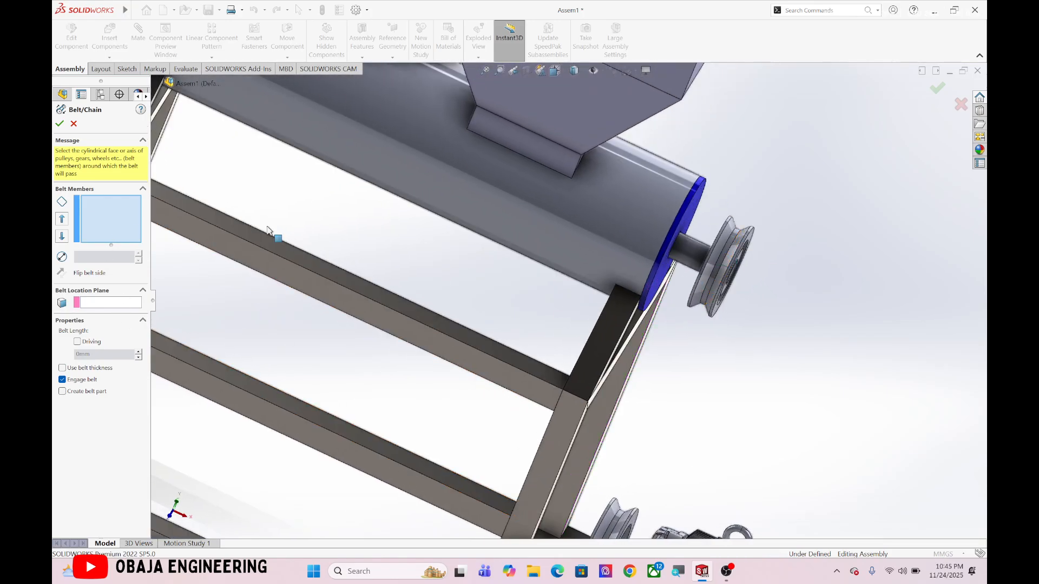
scroll(761, 241, down, 3)
scroll(670, 249, up, 2)
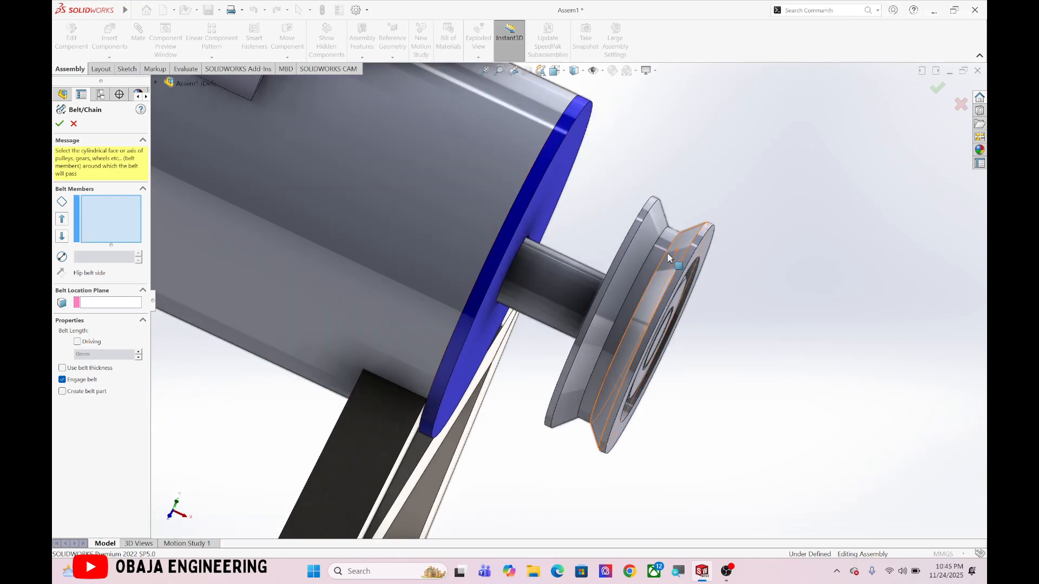
click(657, 255)
scroll(738, 374, up, 5)
scroll(737, 386, up, 5)
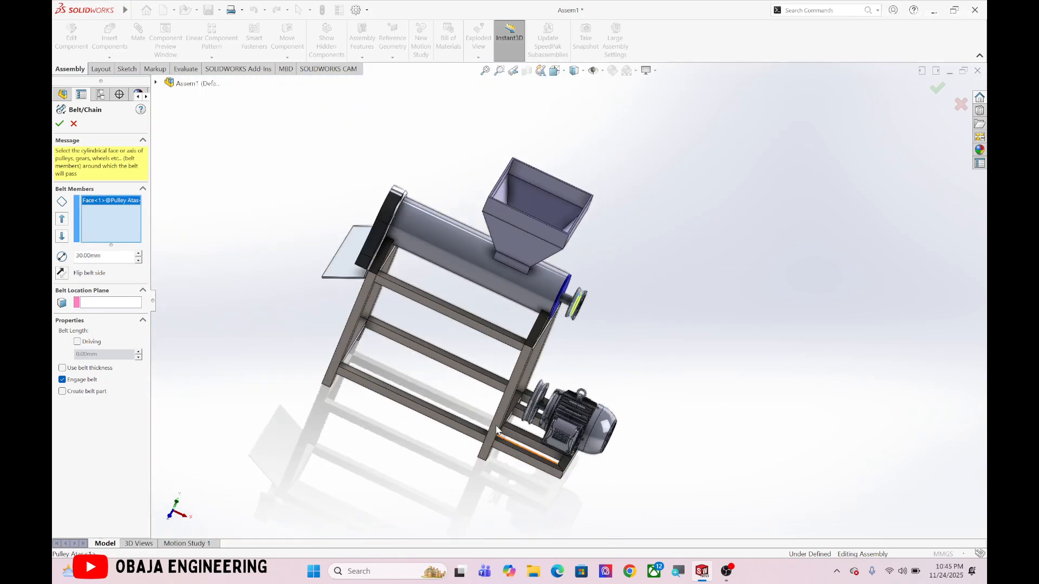
scroll(624, 293, down, 10)
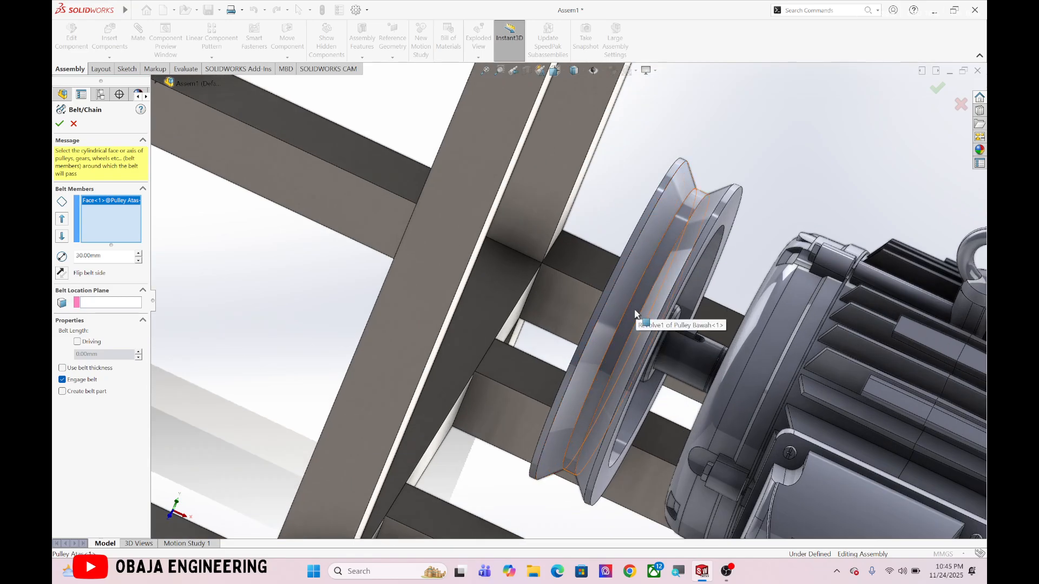
click(637, 311)
scroll(636, 311, up, 5)
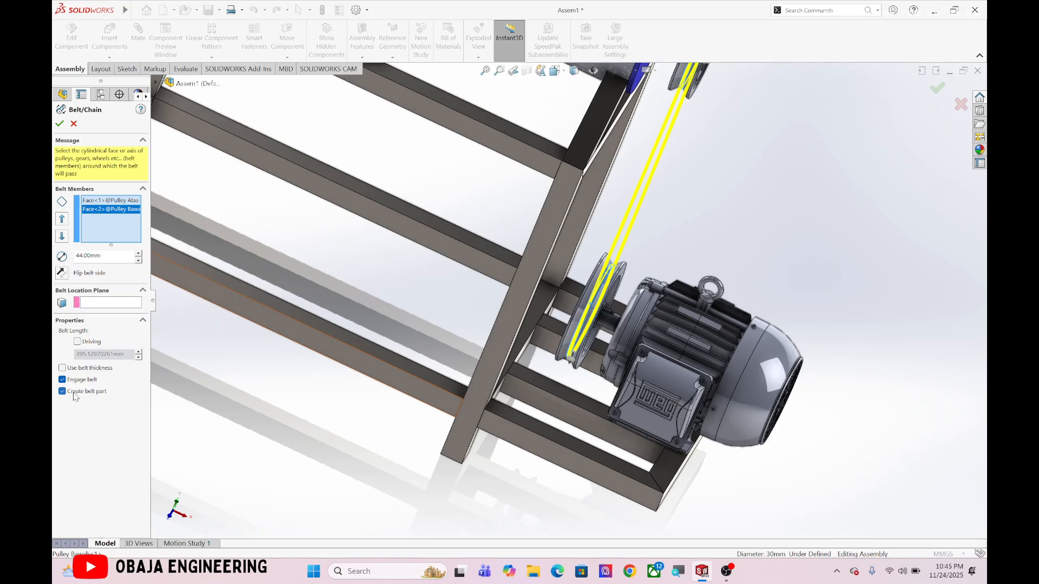
Create the belt with the Create belt part option enabled, saving the assembly as Latihan A1 in the Mesin Pelet Practice folder.
click(60, 123)
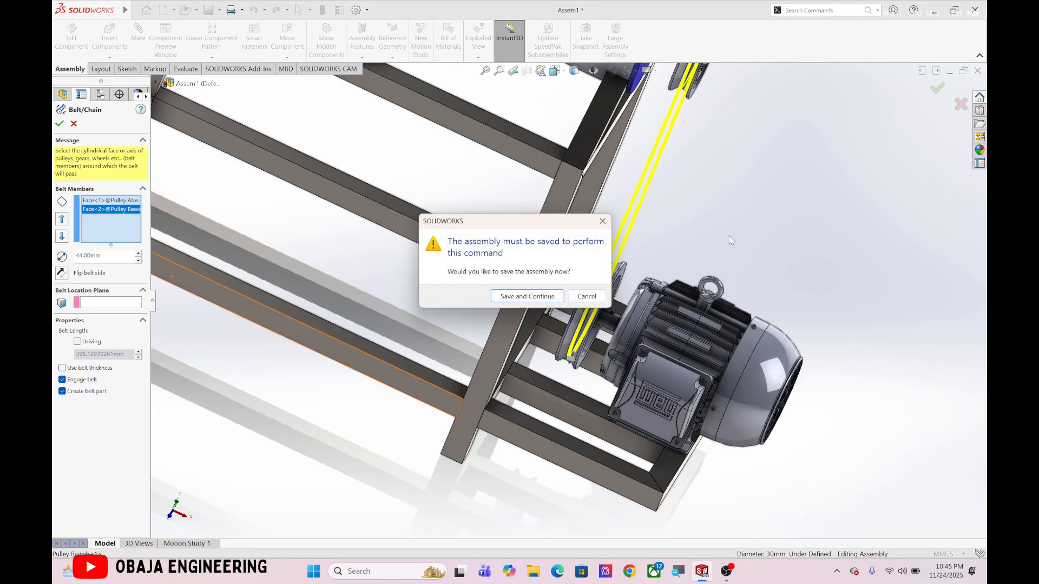
click(549, 297)
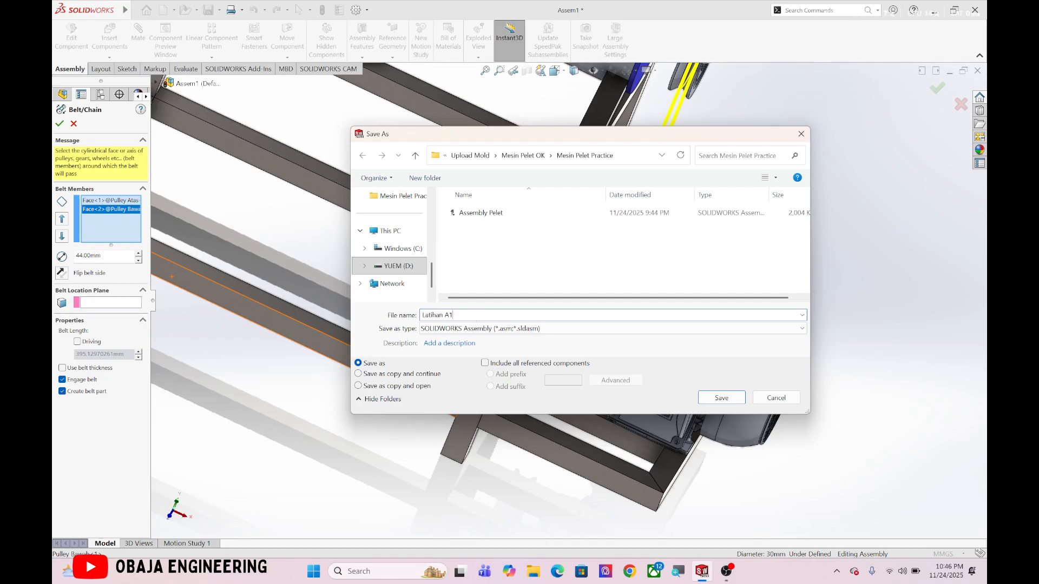
key(Return)
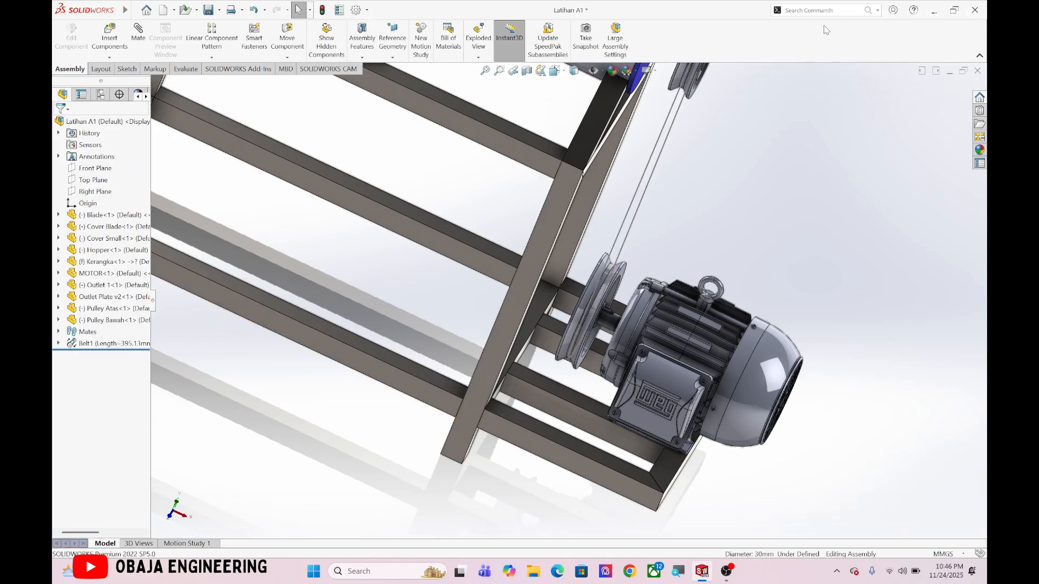
Open the belt part inside the Belt1 feature for editing in the context of the assembly.
key(ctrl+7)
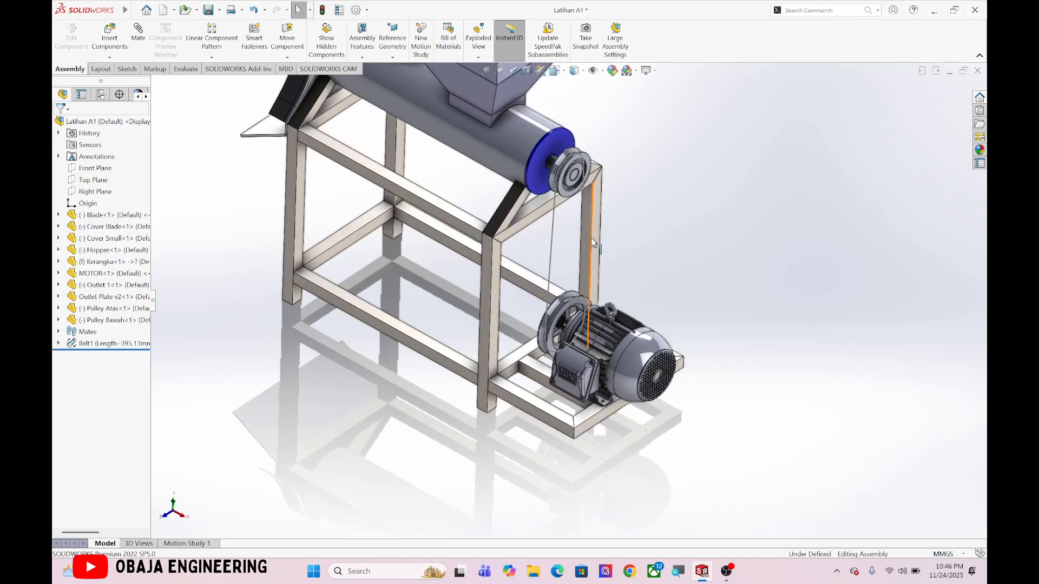
scroll(639, 241, up, 2)
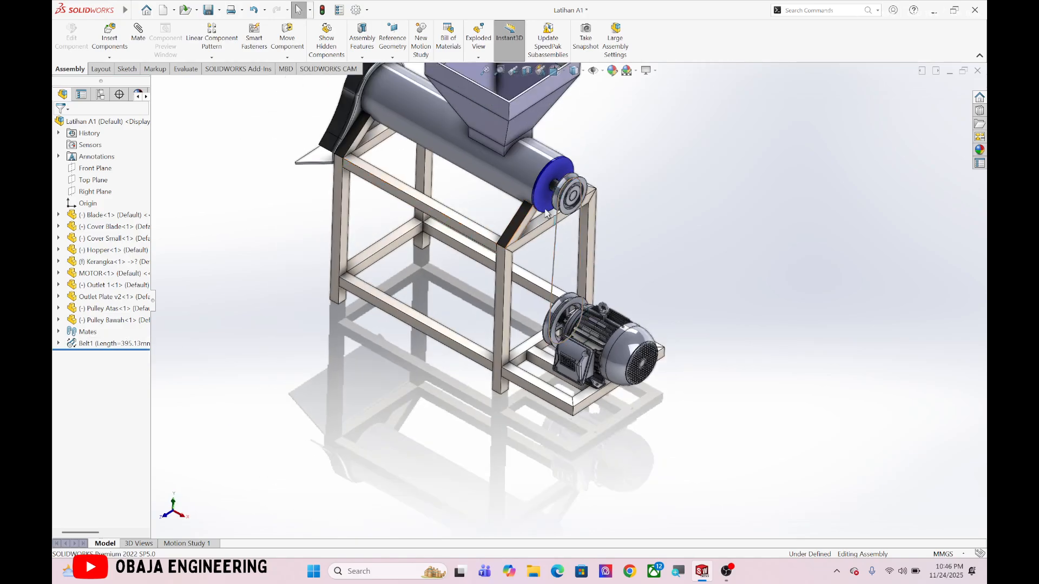
scroll(553, 187, down, 3)
click(58, 343)
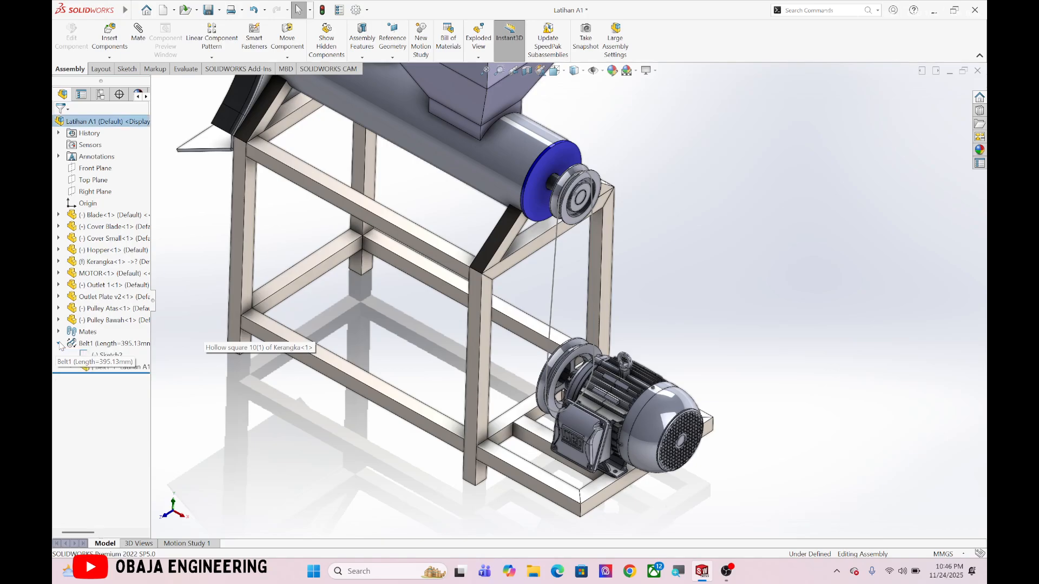
click(71, 367)
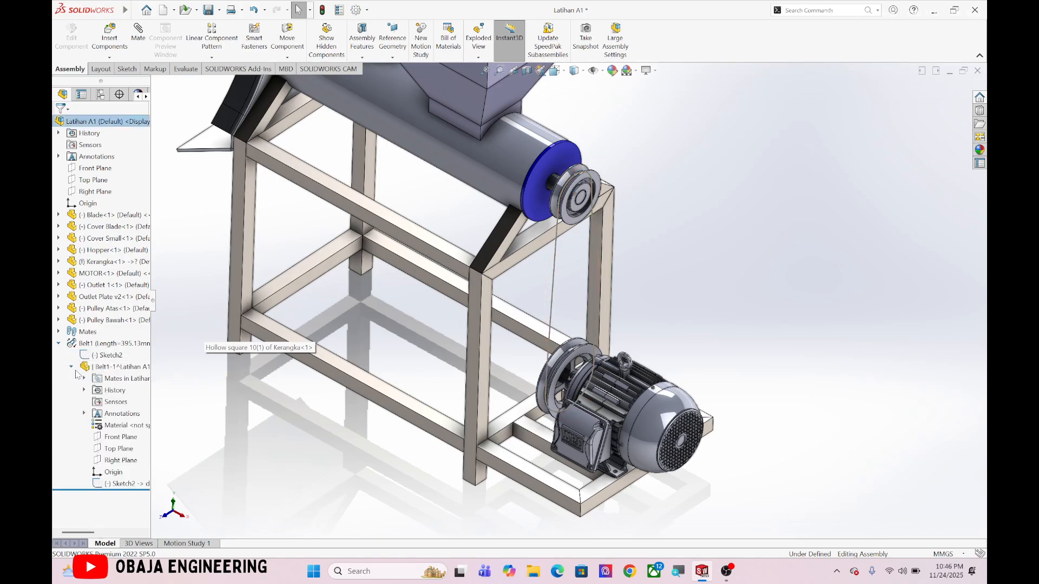
right_click(117, 371)
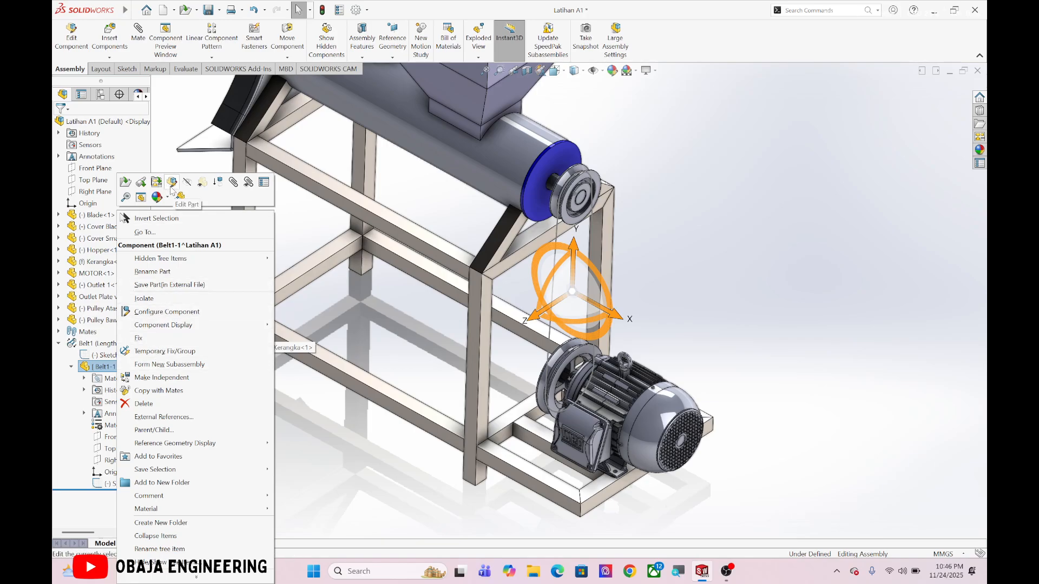
click(172, 184)
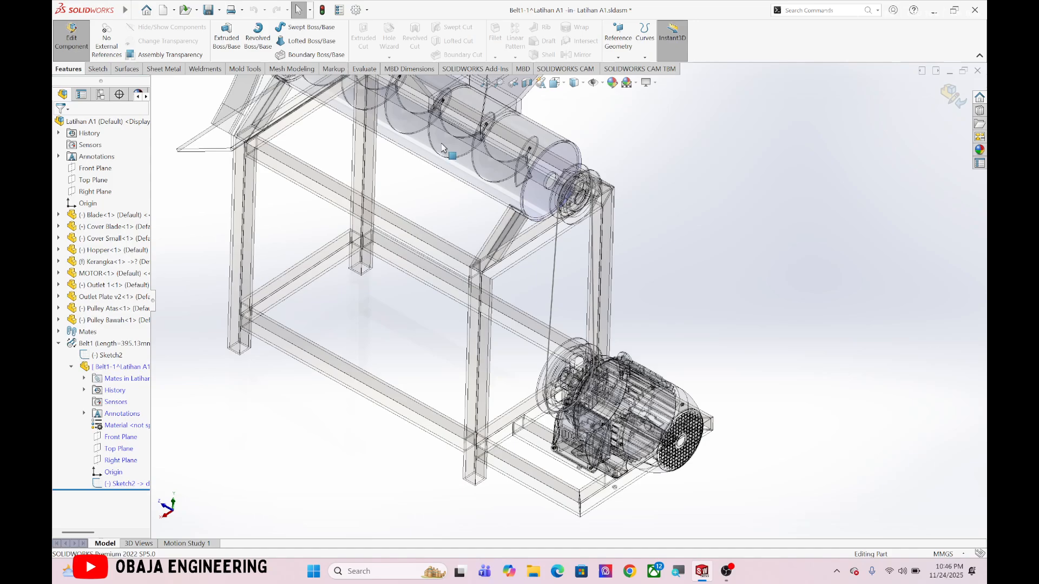
middle_drag(496, 206, 562, 274)
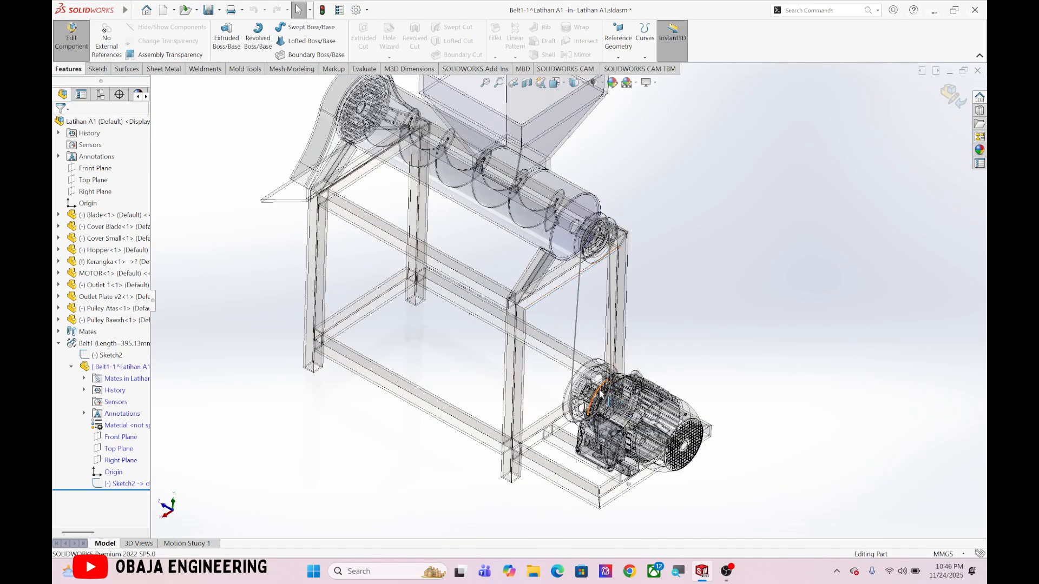
Start a sketch on the belt part's Right Plane and convert the bottom and two sloping groove edges of Pulley Atas into it.
click(114, 461)
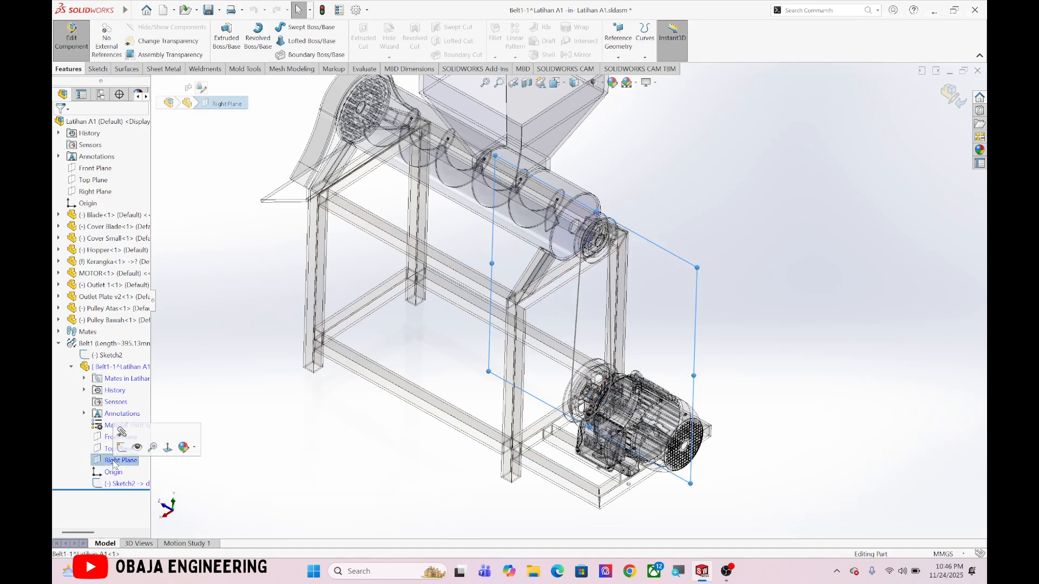
click(121, 446)
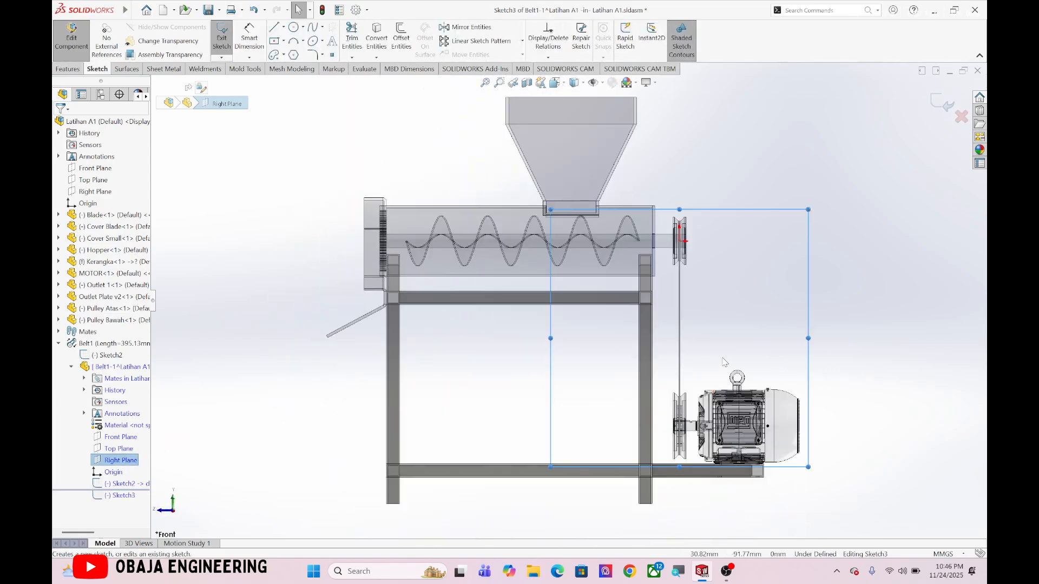
scroll(691, 259, down, 2)
scroll(670, 412, down, 2)
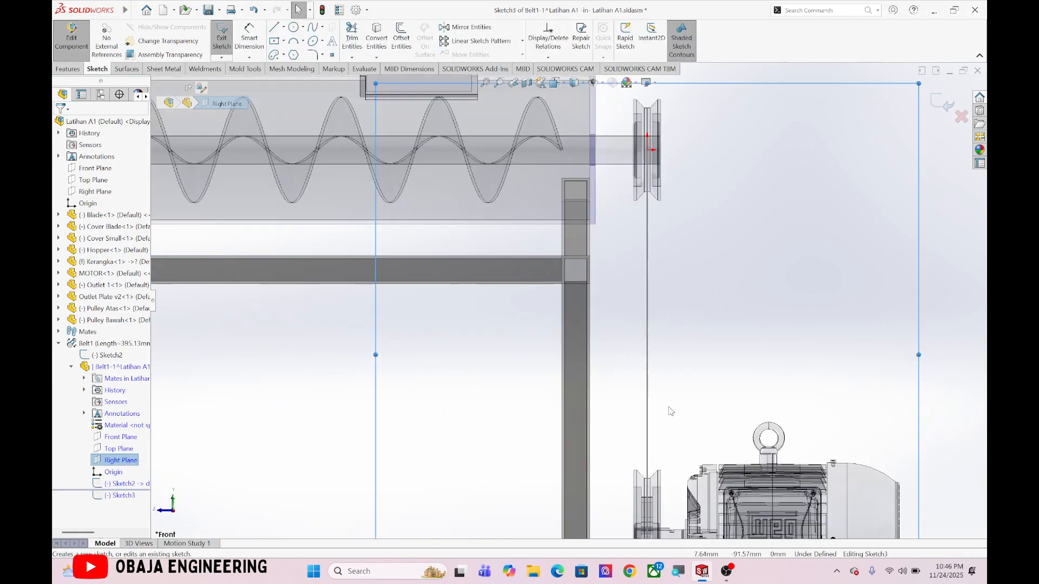
scroll(669, 412, up, 2)
scroll(603, 257, down, 4)
scroll(603, 256, down, 3)
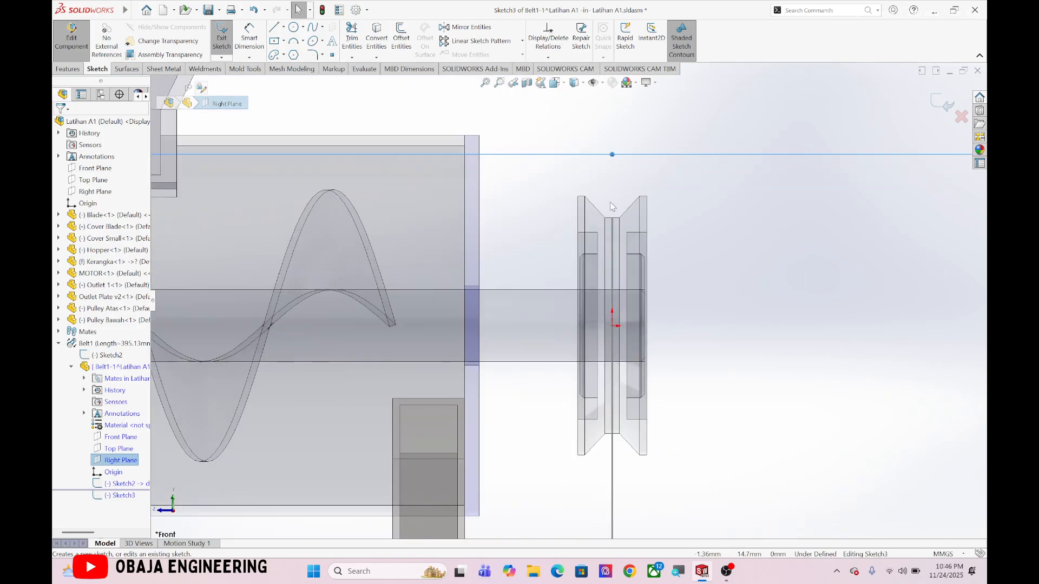
click(379, 42)
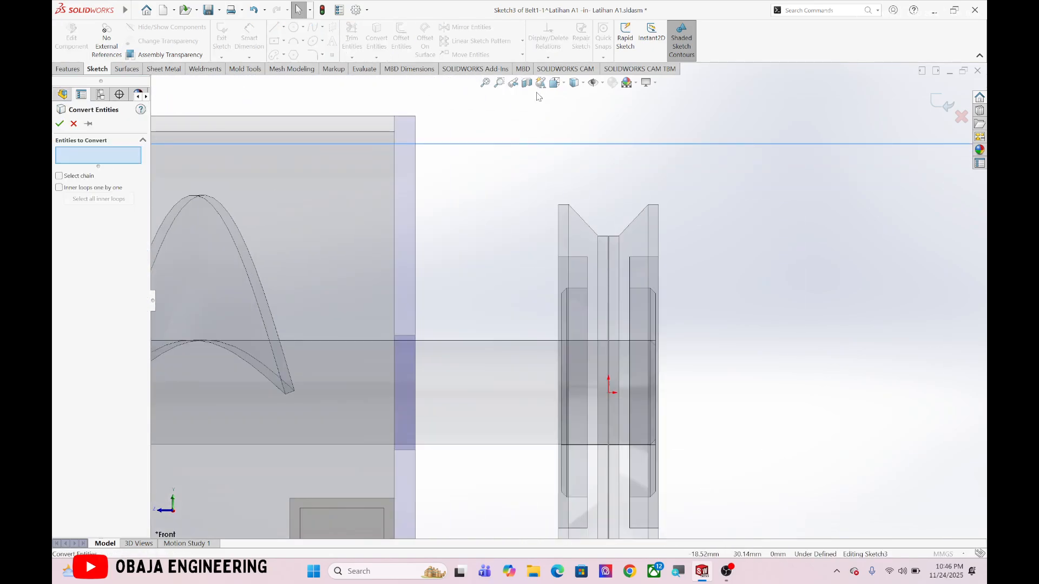
scroll(603, 169, down, 3)
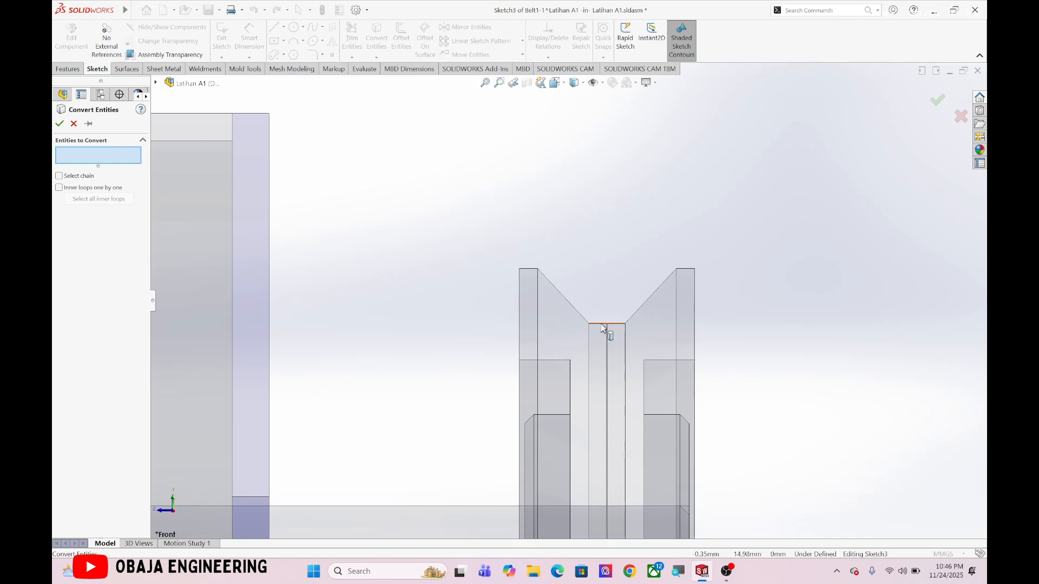
click(602, 325)
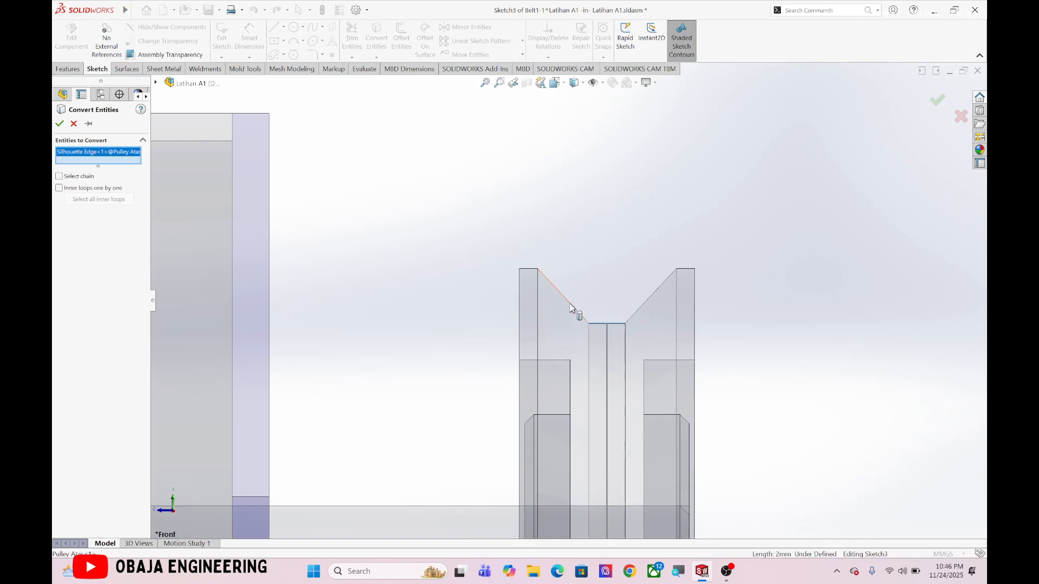
click(575, 309)
click(646, 301)
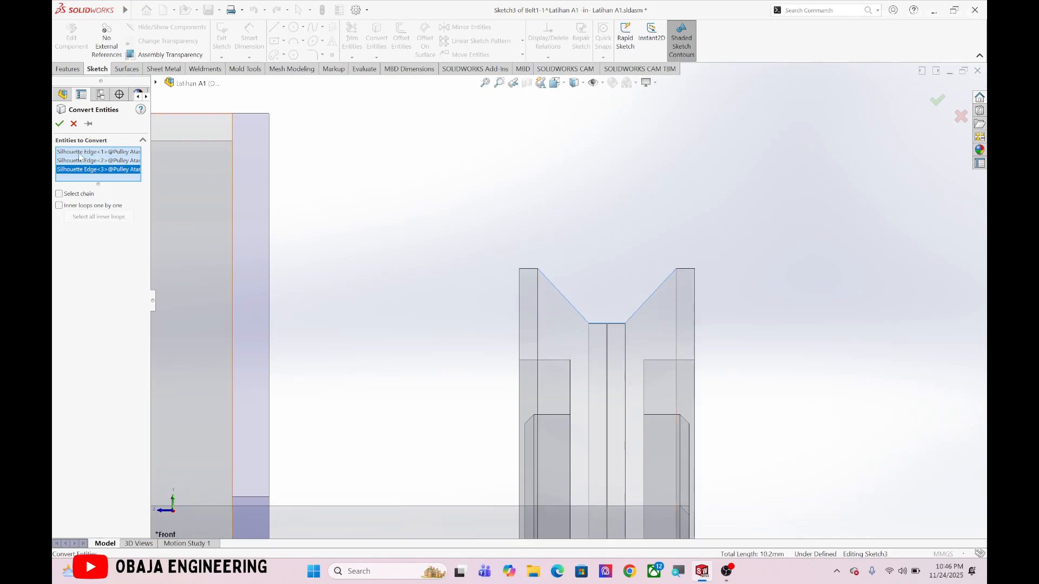
click(60, 124)
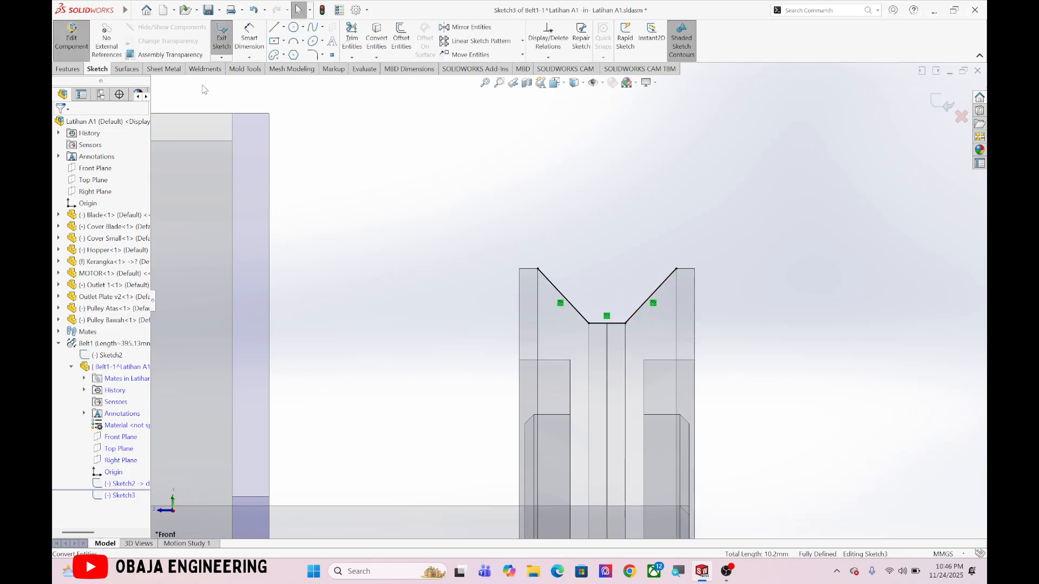
Close the groove profile with a horizontal line between the upper ends of its sloping edges, and exit the sketch.
click(274, 27)
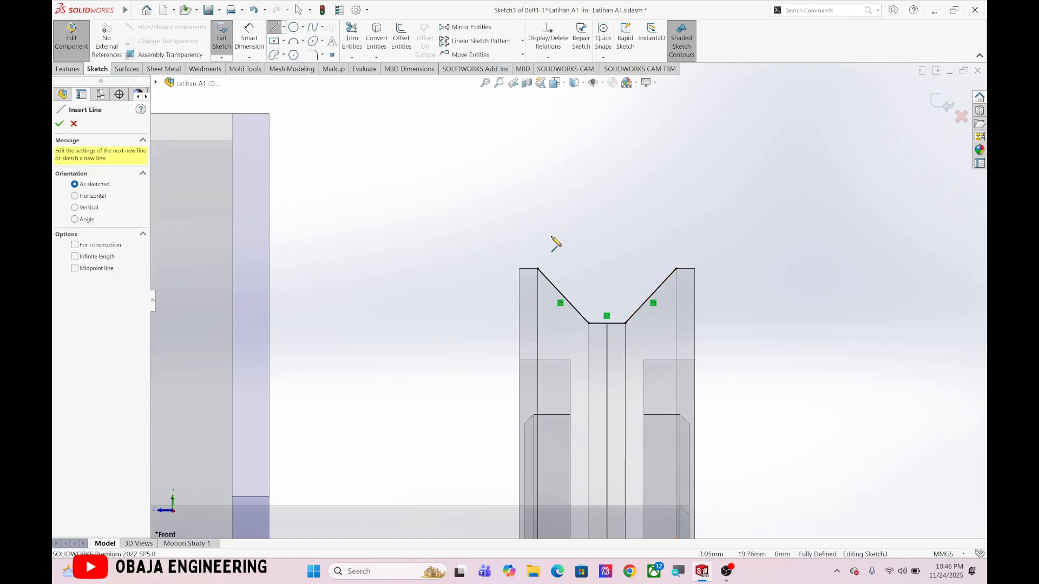
click(537, 269)
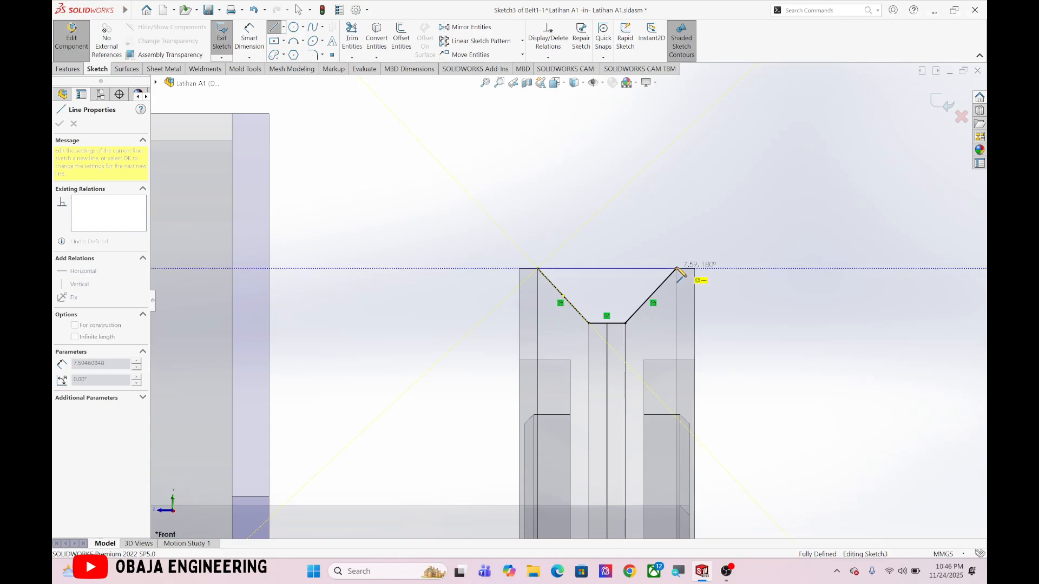
click(677, 269)
key(Escape)
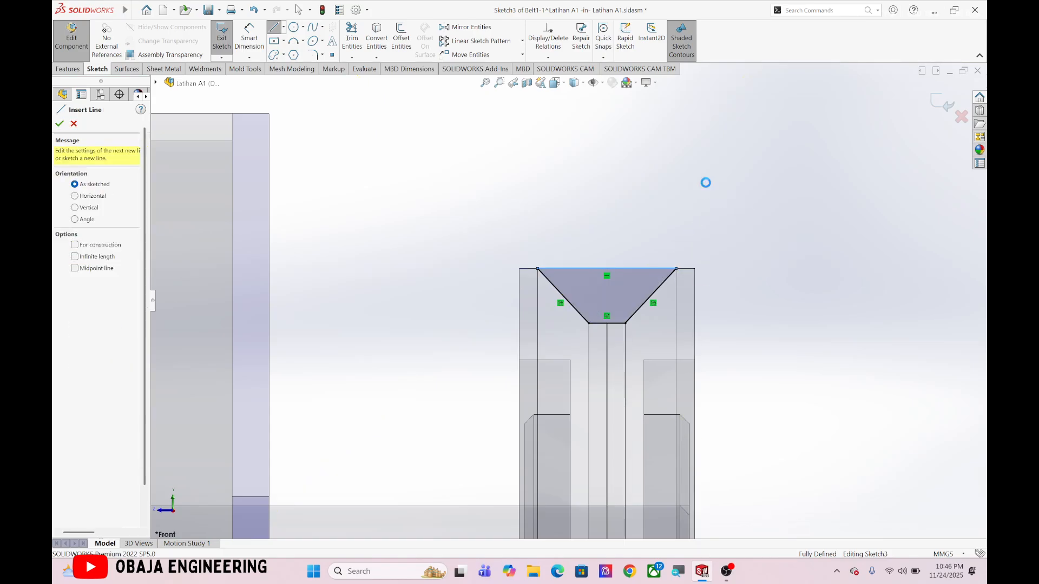
key(Escape)
click(939, 107)
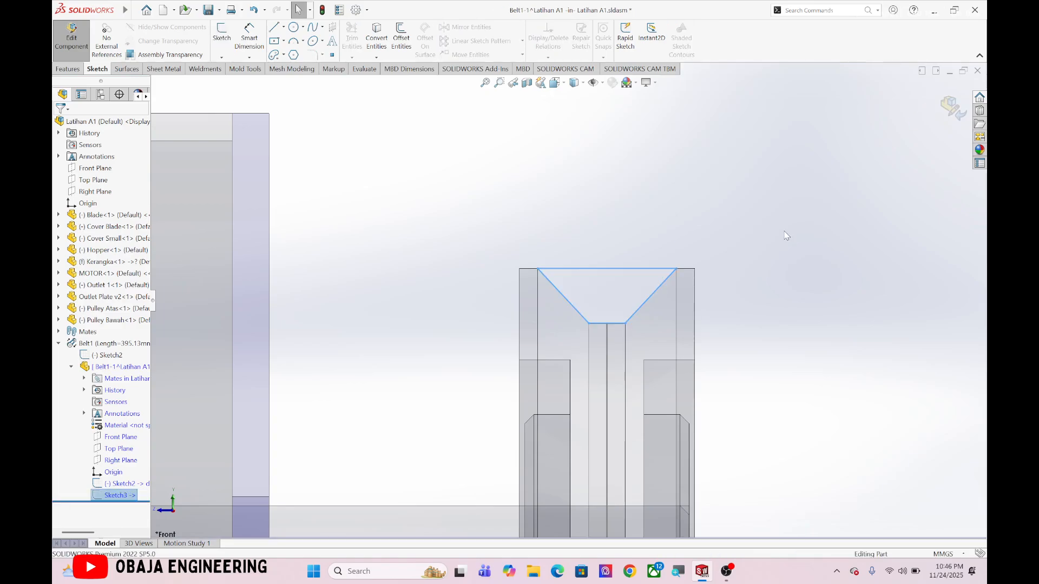
Sweep the trapezoidal groove profile along the belt path Sketch2, and return from the belt part to the assembly.
key(ctrl+7)
scroll(622, 297, down, 5)
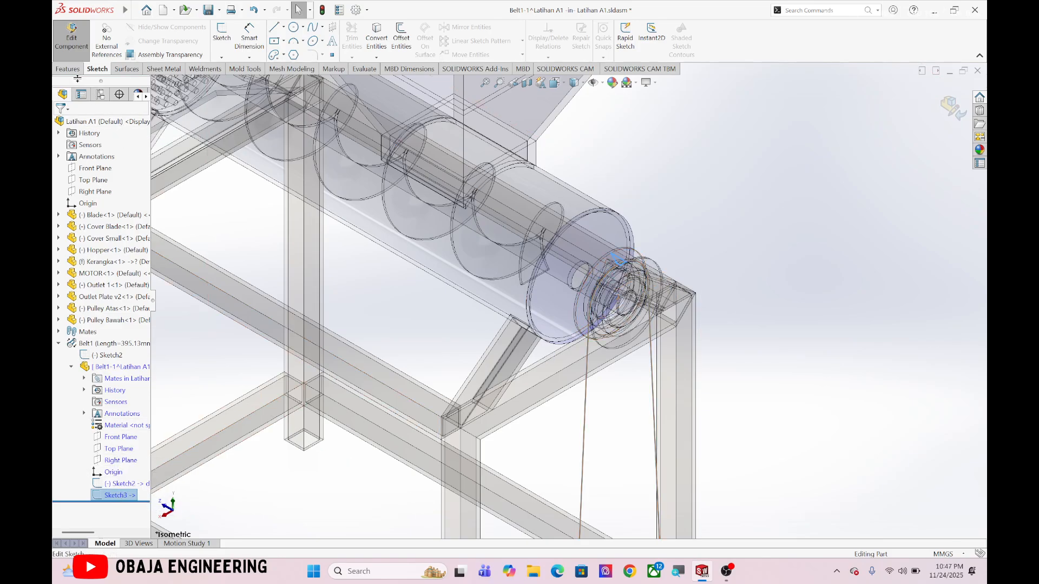
click(67, 69)
click(303, 27)
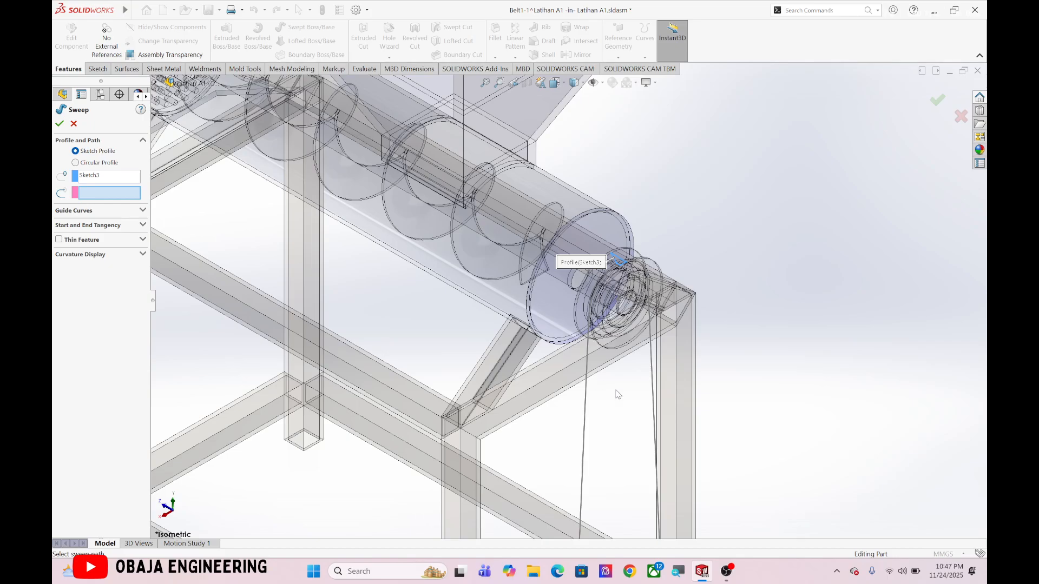
click(584, 421)
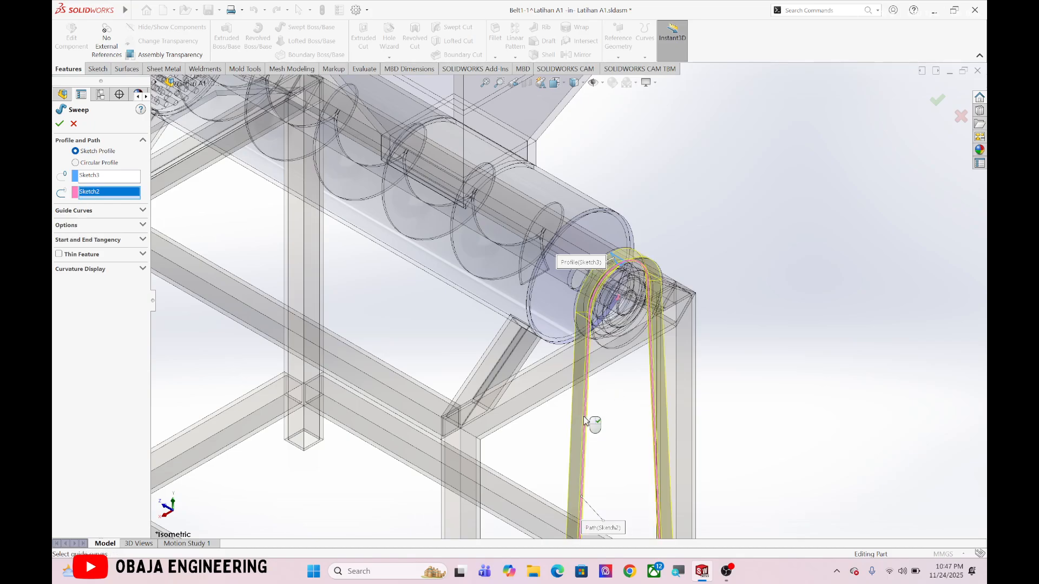
click(59, 124)
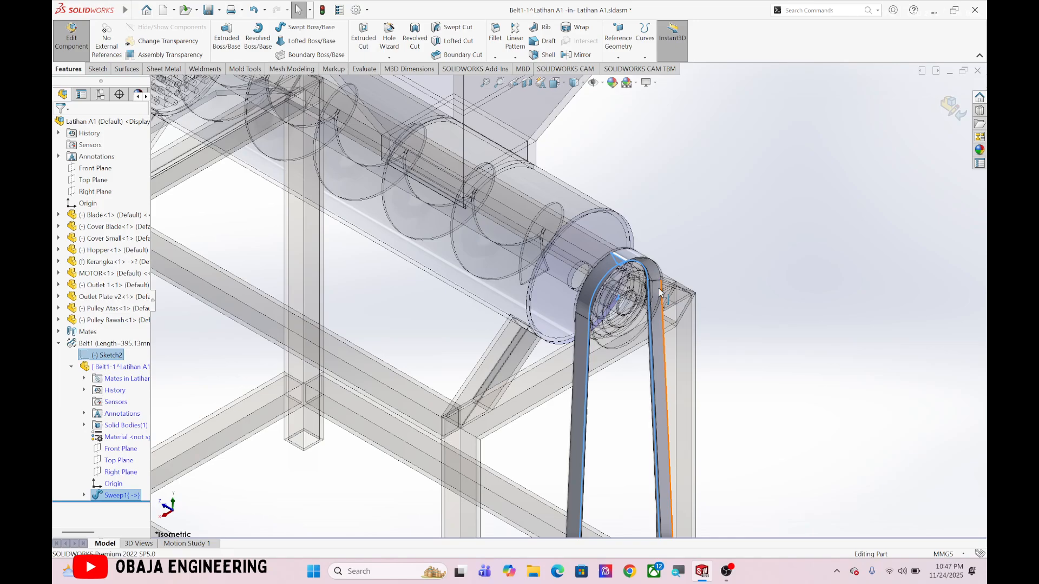
click(954, 108)
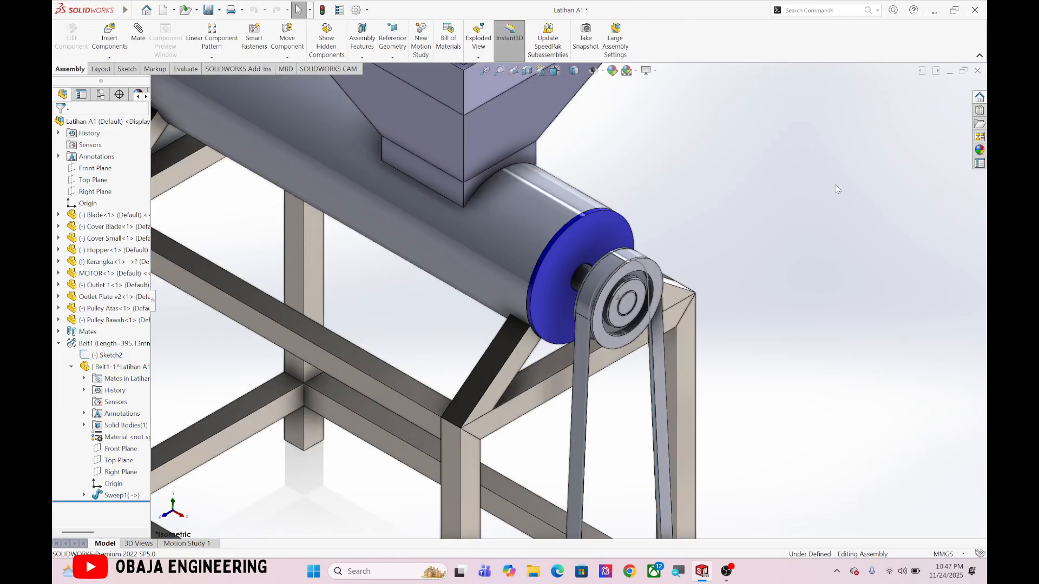
Hide the belt path sketch, Sketch2, under the Belt1 feature.
scroll(736, 280, up, 3)
scroll(562, 424, down, 3)
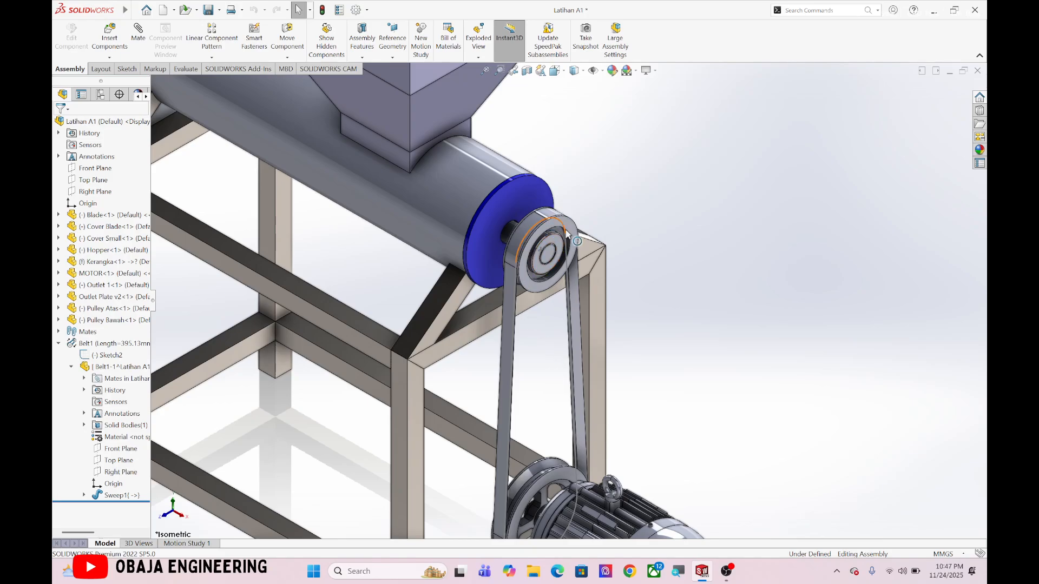
right_click(102, 355)
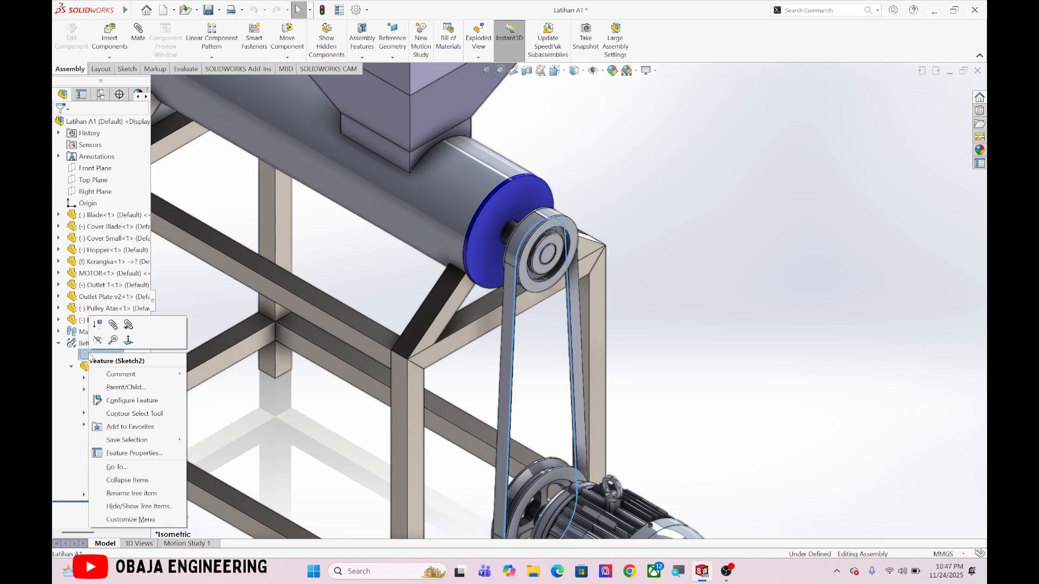
click(98, 341)
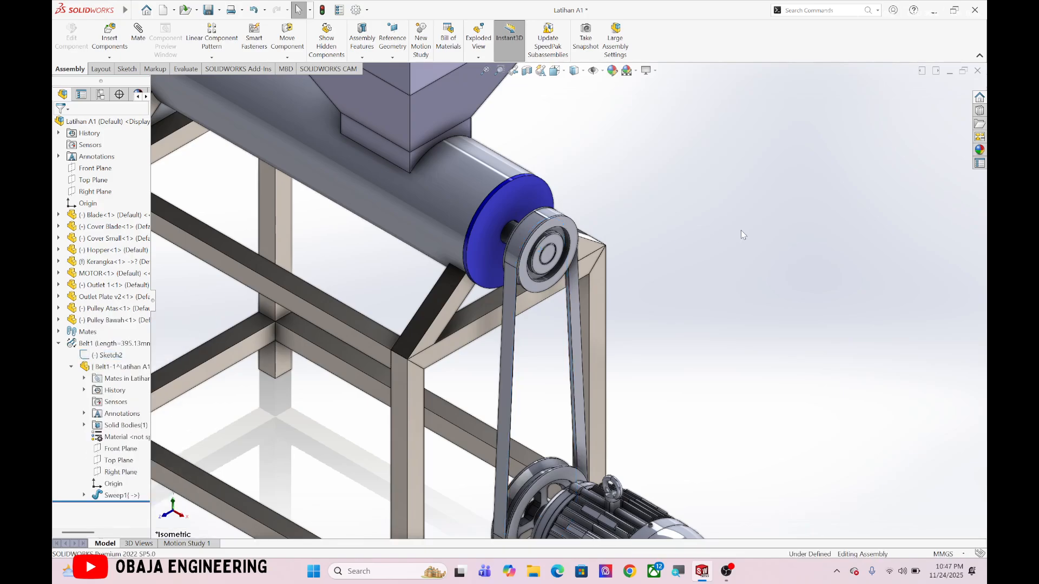
Examine the belt around both pulleys and try turning Pulley Bawah and Pulley Atas to check the drive.
key(f)
scroll(596, 389, down, 5)
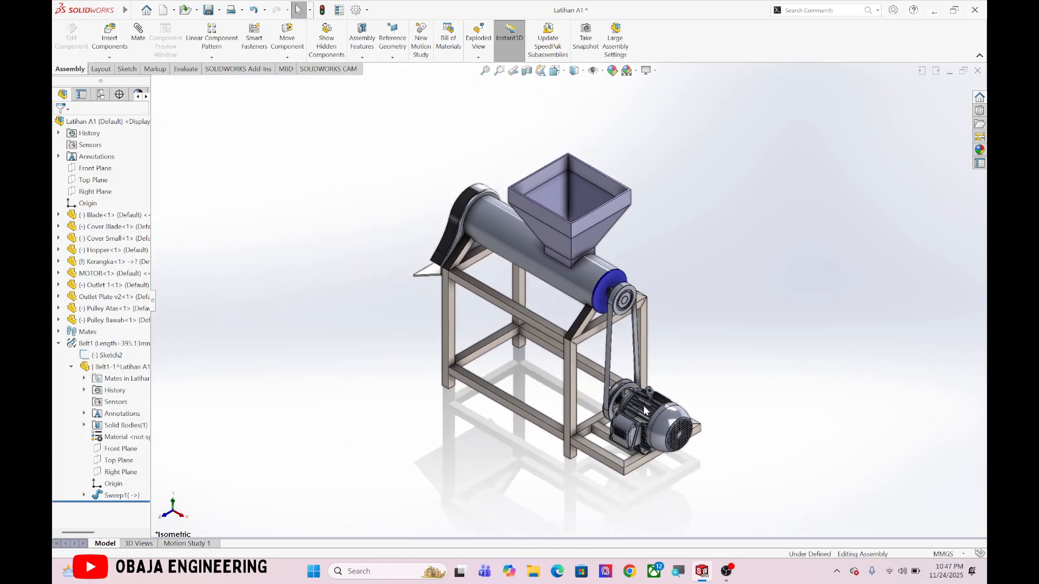
scroll(595, 330, up, 4)
scroll(590, 321, down, 4)
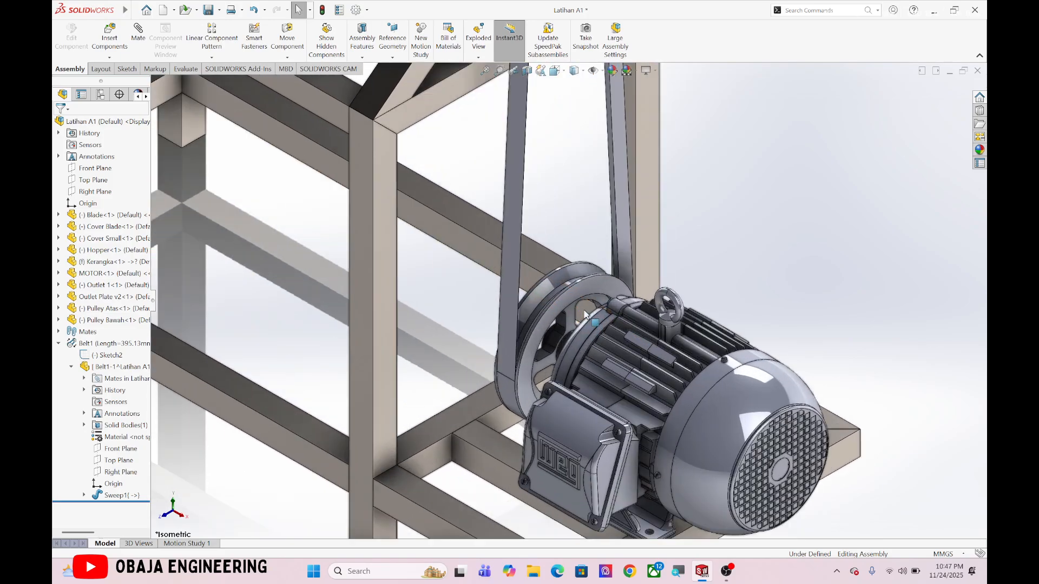
click(583, 292)
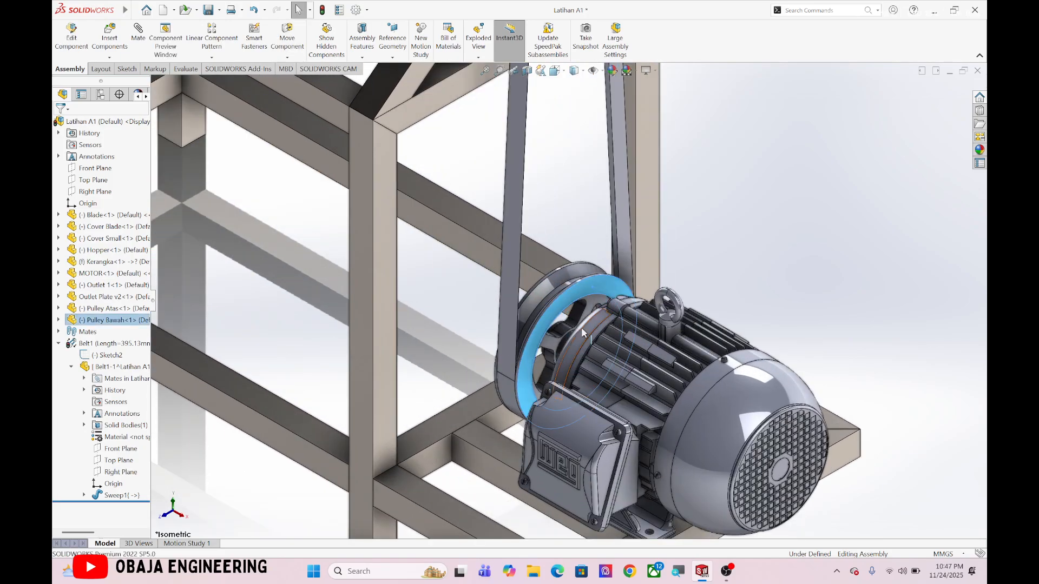
scroll(582, 303, up, 3)
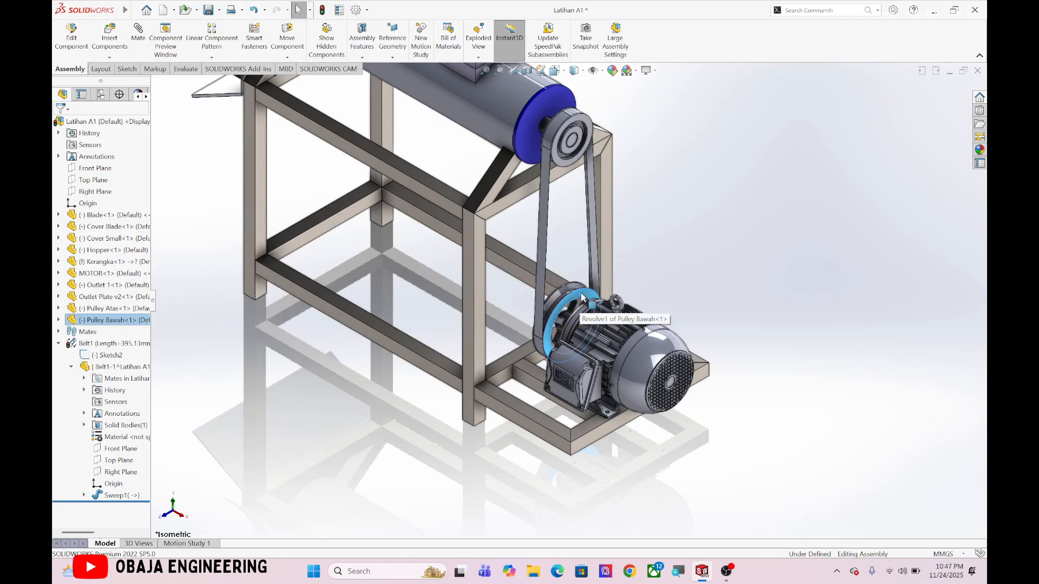
drag(553, 348, 553, 353)
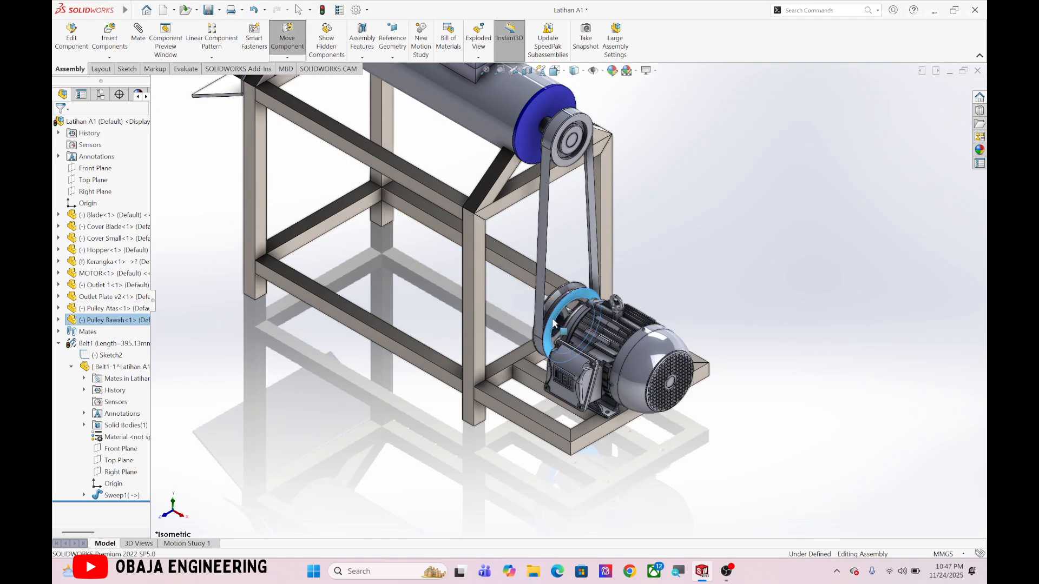
click(584, 160)
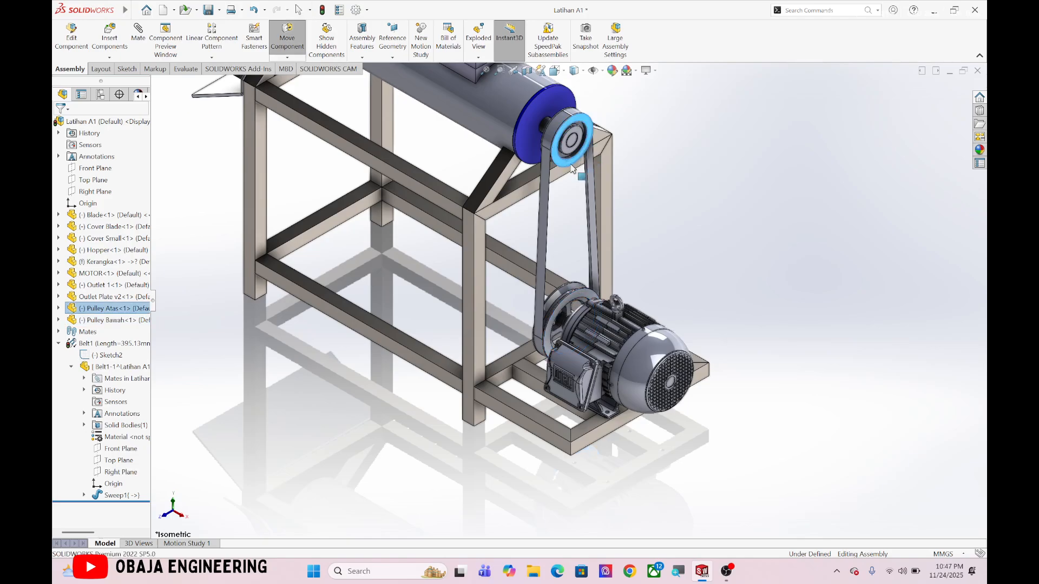
click(666, 201)
scroll(666, 205, up, 3)
scroll(625, 139, down, 2)
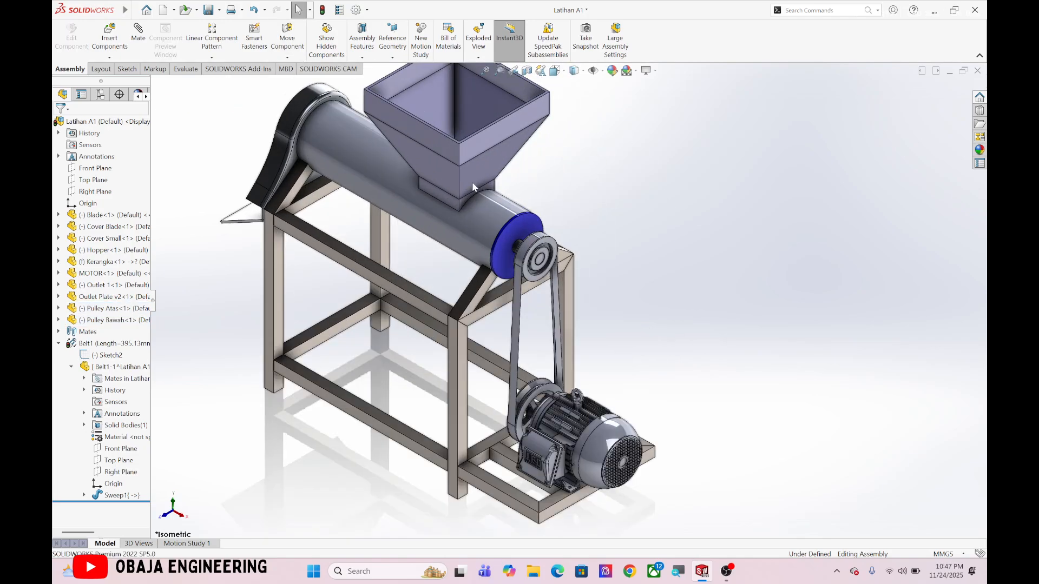
Make the Cover Blade component transparent to expose the screw blade, and dismiss the save reminder.
right_click(484, 227)
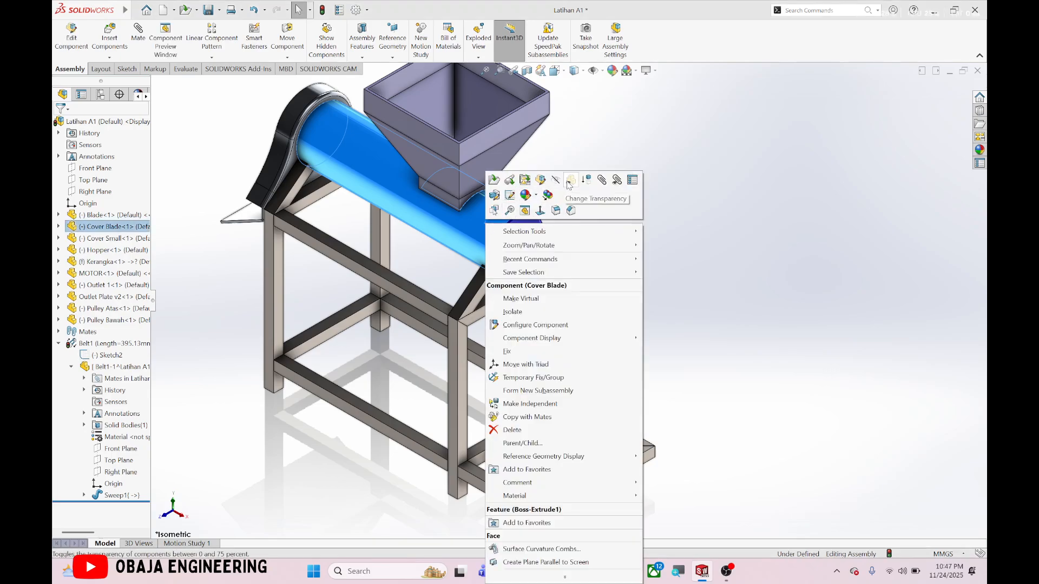
click(570, 183)
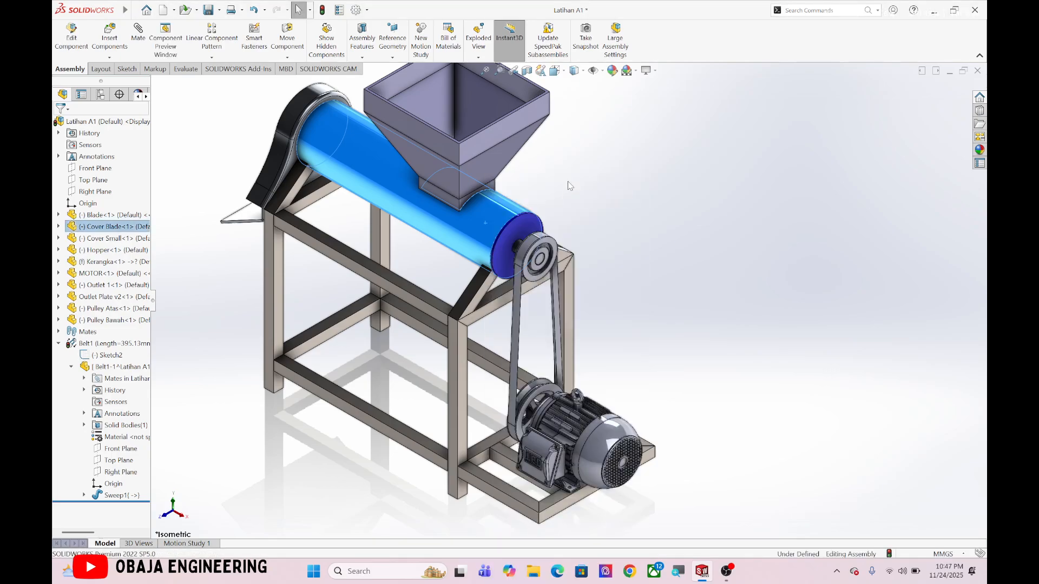
click(660, 204)
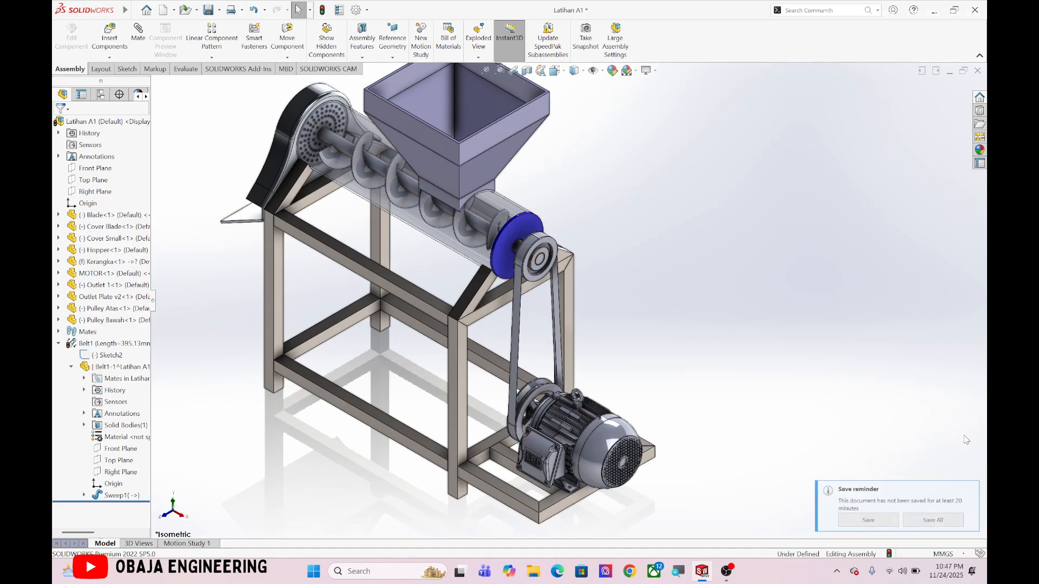
click(969, 490)
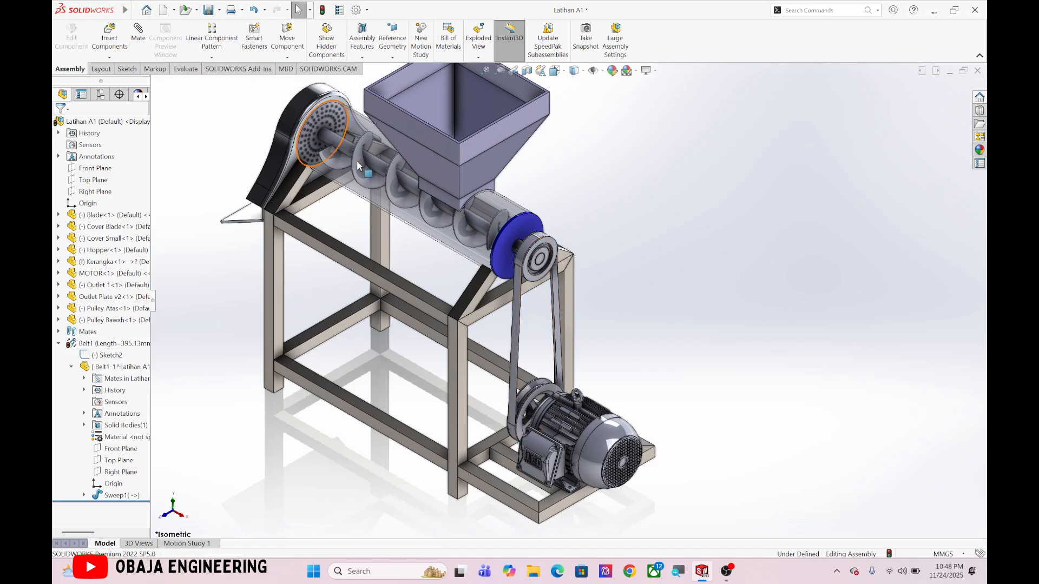
click(538, 282)
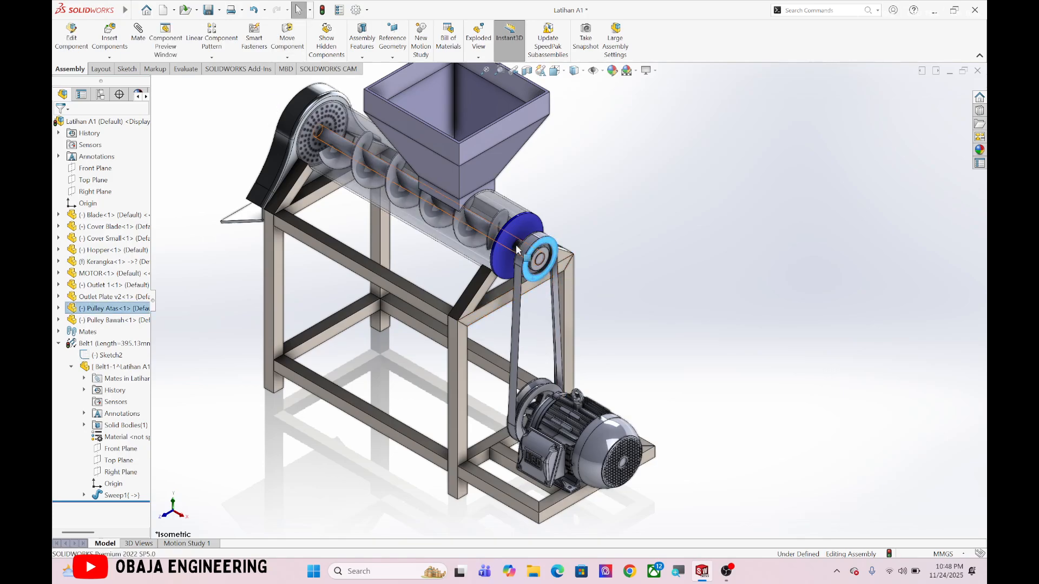
click(644, 239)
scroll(605, 243, down, 3)
scroll(542, 262, up, 3)
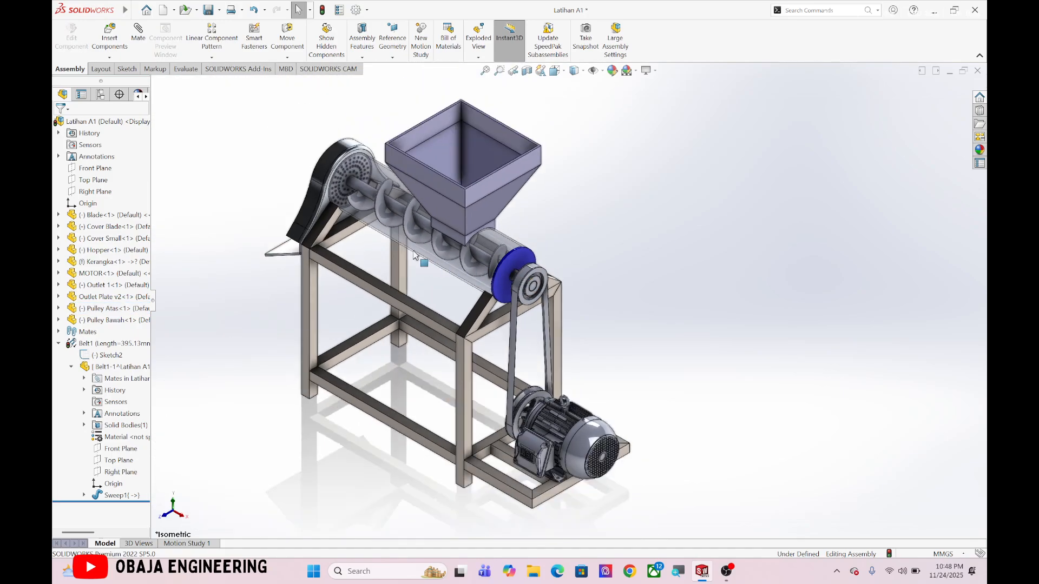
scroll(555, 265, down, 3)
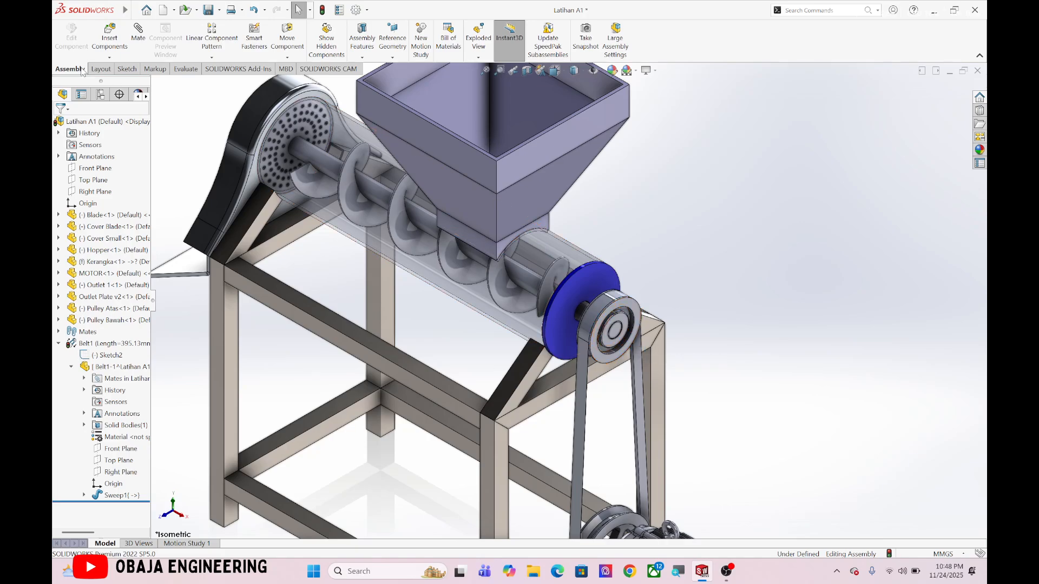
Set up a gear mate between the Blade shaft's cylindrical face and the bore of Pulley Atas.
click(138, 33)
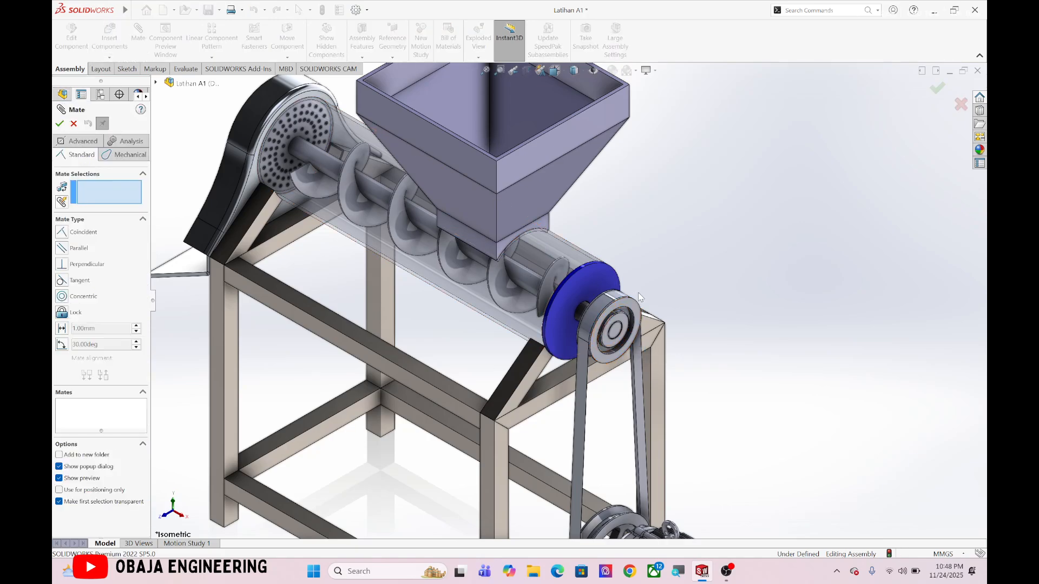
scroll(638, 292, down, 2)
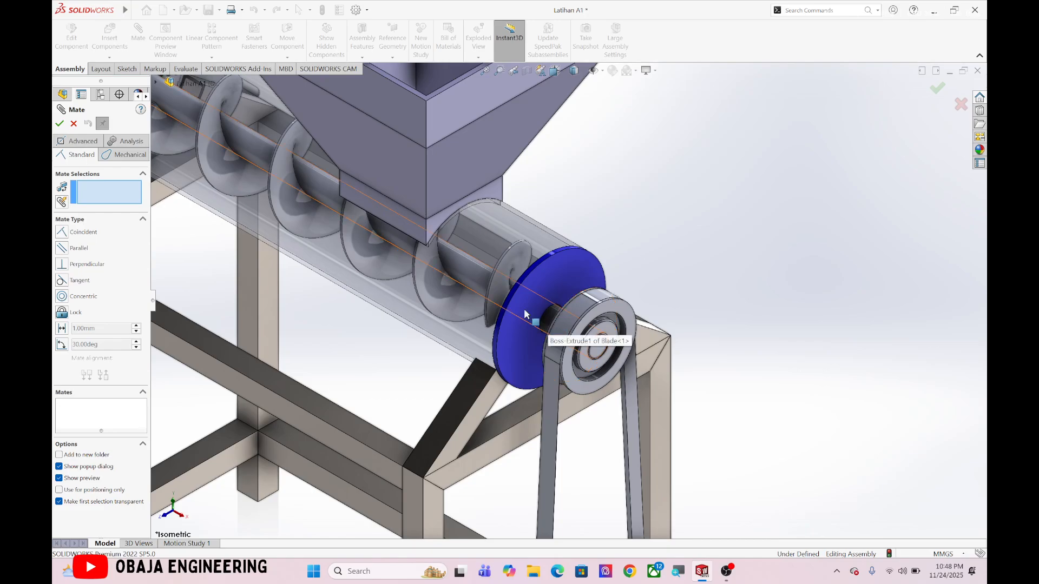
middle_drag(548, 317, 514, 306)
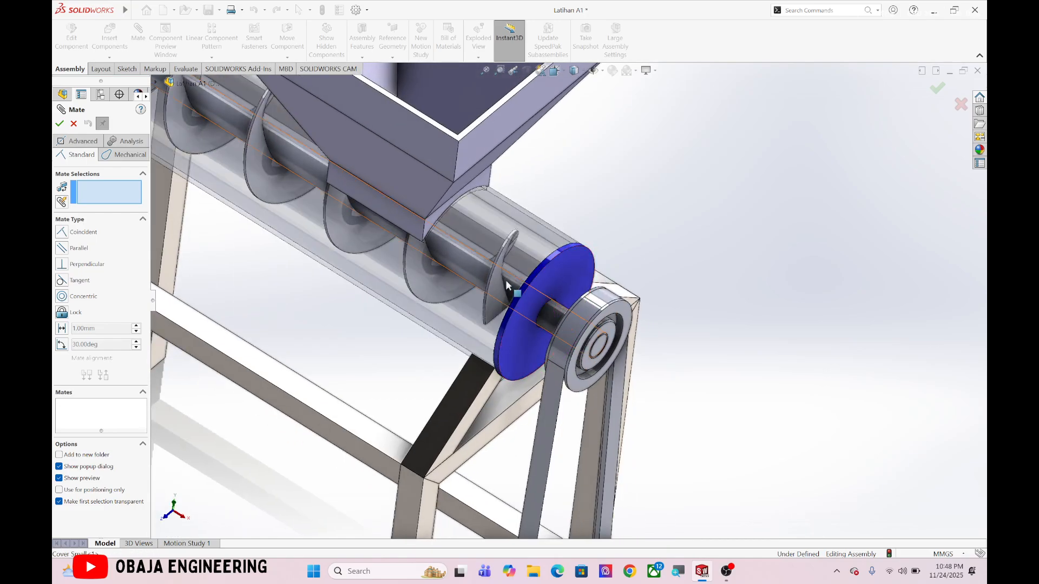
click(505, 280)
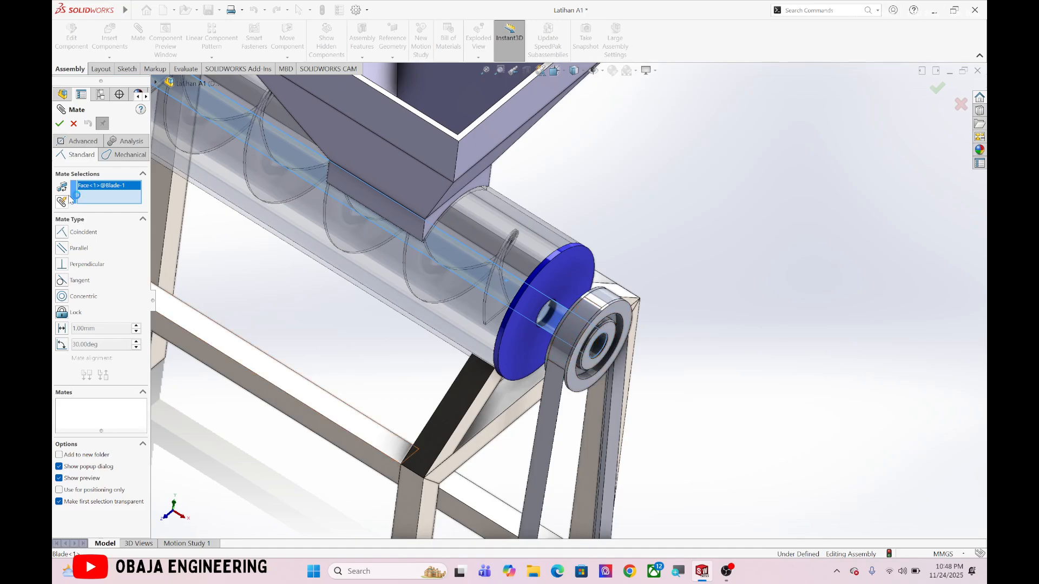
click(117, 157)
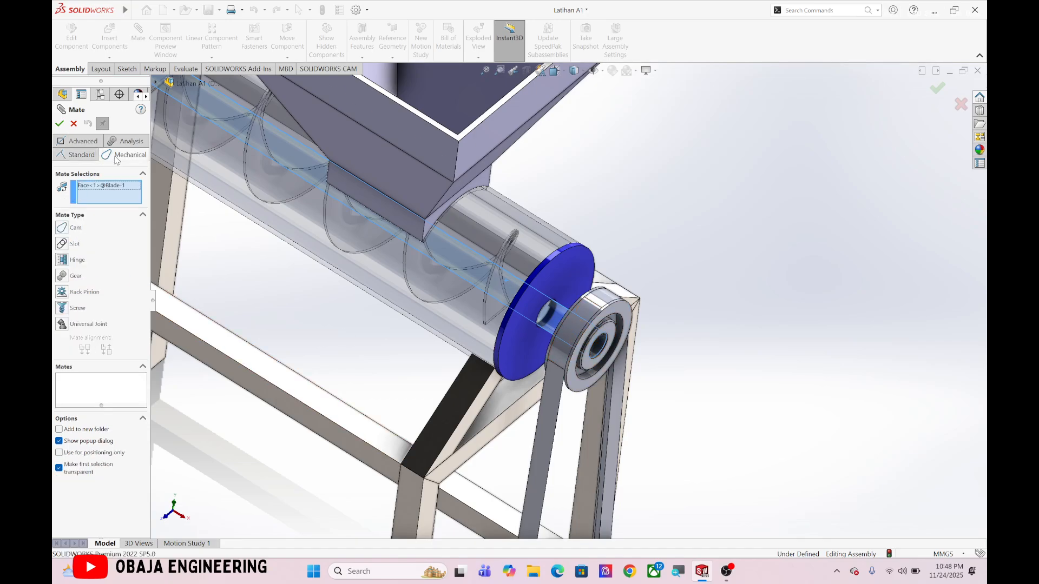
click(62, 276)
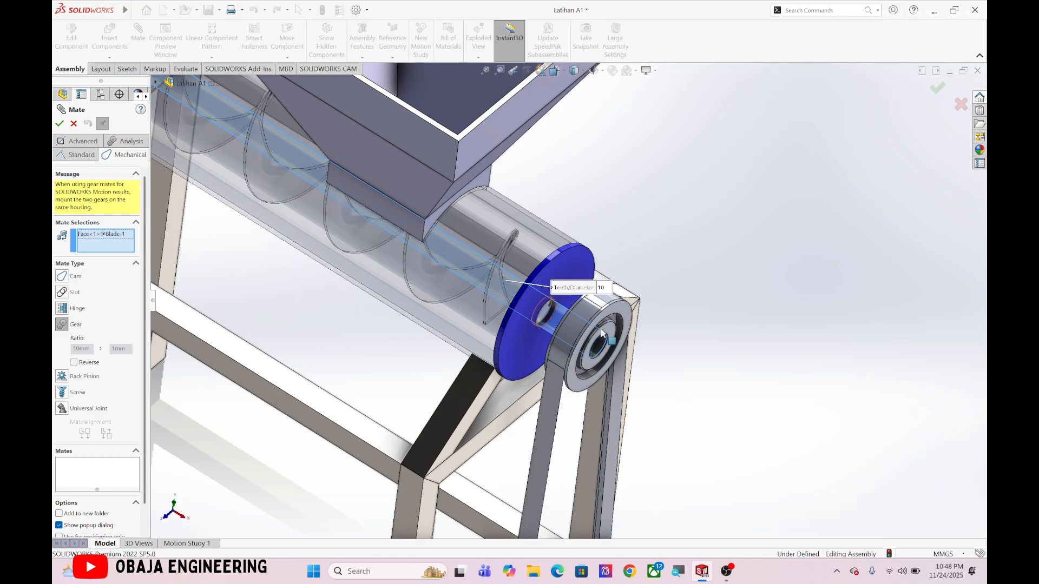
scroll(627, 350, down, 2)
scroll(570, 347, down, 6)
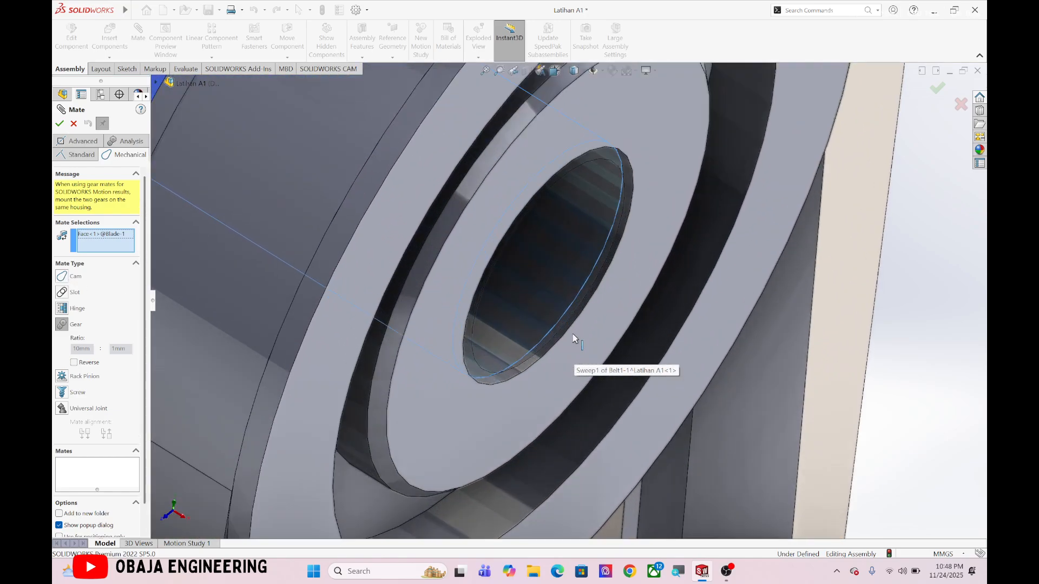
click(628, 201)
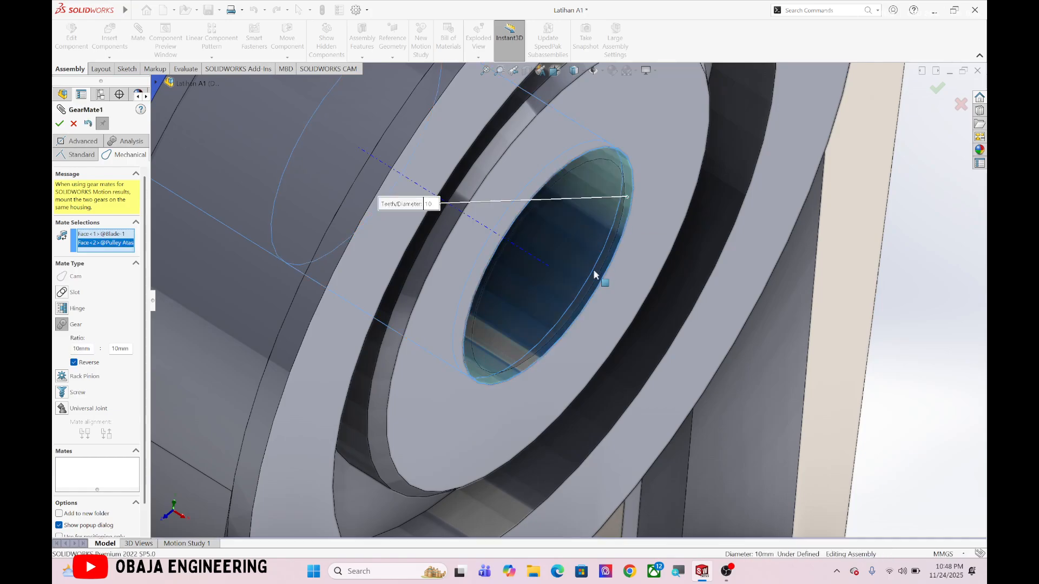
Set the second value of the gear mate ratio to 1 and accept the mate.
scroll(545, 268, up, 5)
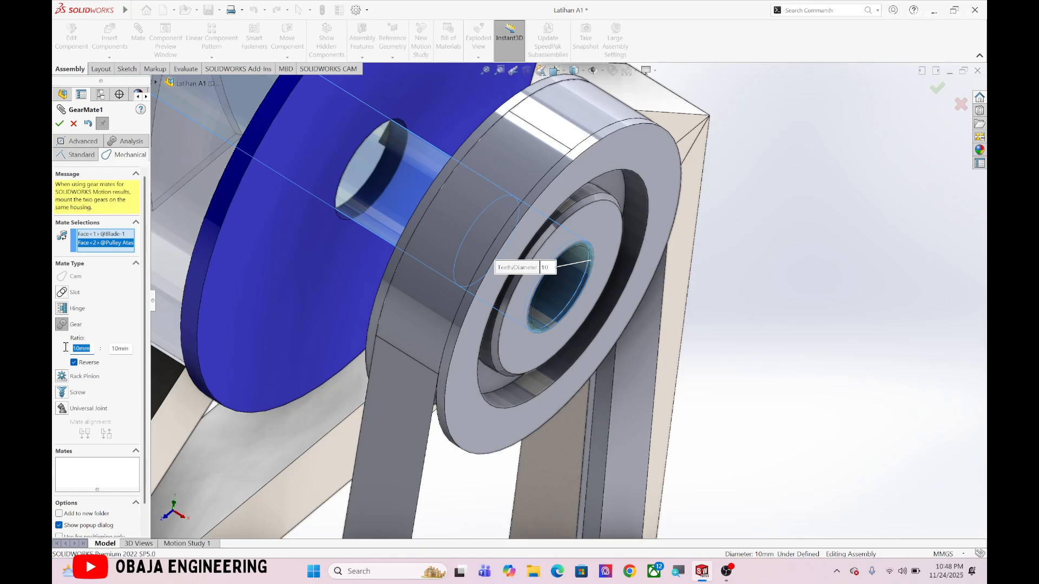
click(119, 346)
text(1)
click(60, 123)
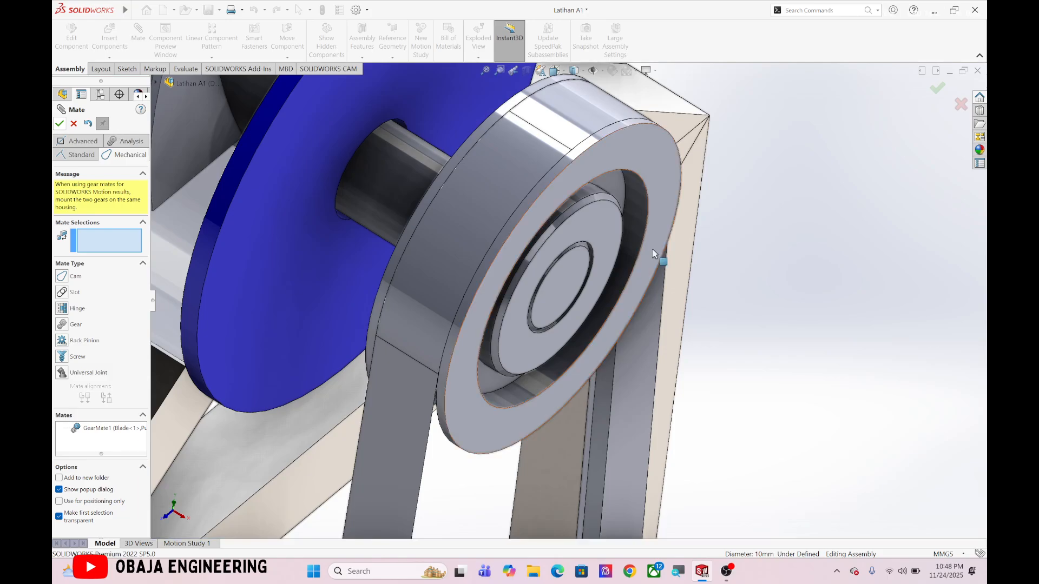
Turn Pulley Atas to check that the screw blade rotates with it, and finish mating.
key(ctrl+7)
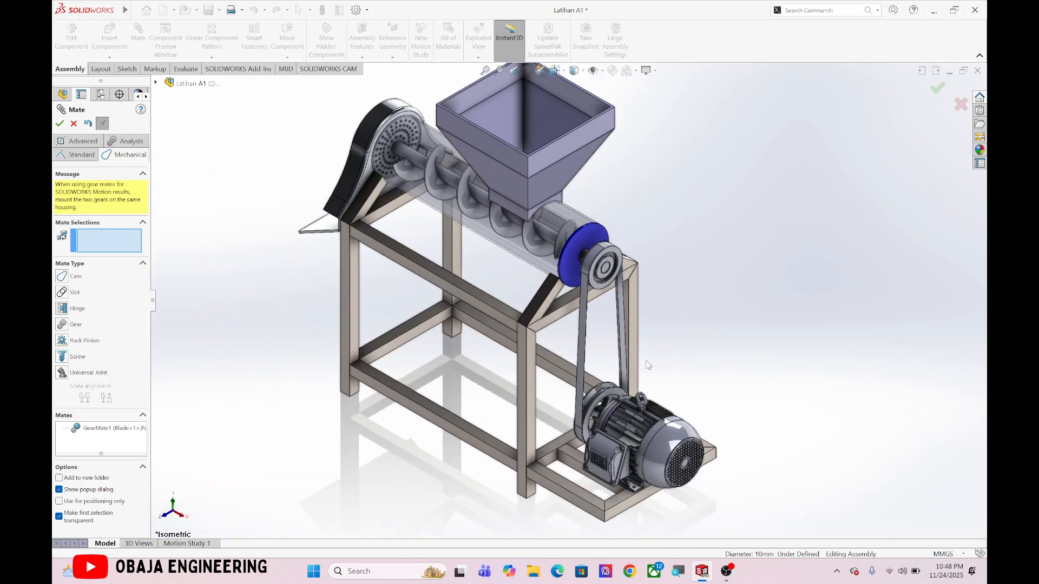
scroll(648, 365, down, 3)
scroll(596, 281, up, 1)
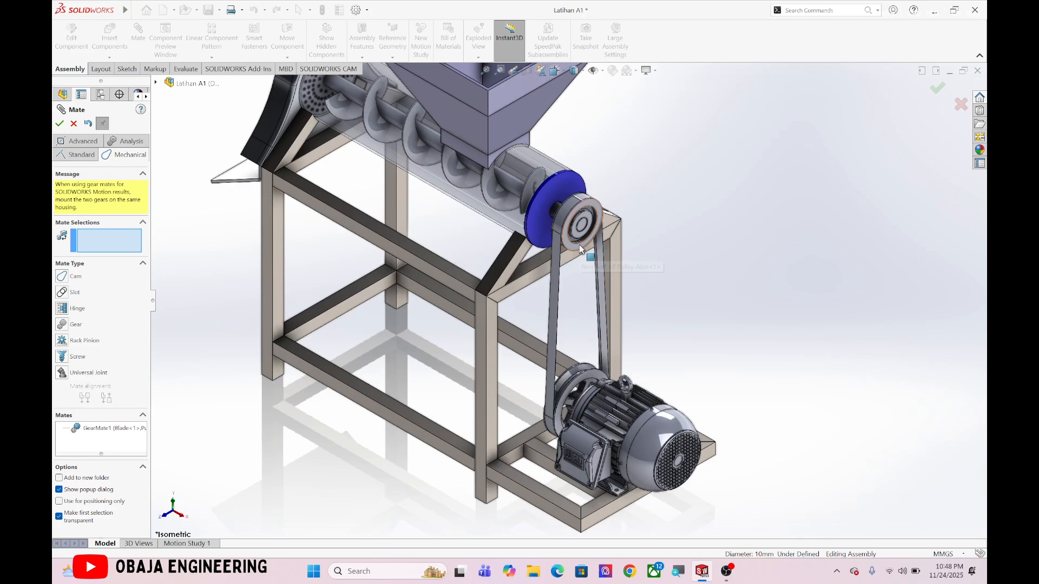
drag(580, 246, 621, 314)
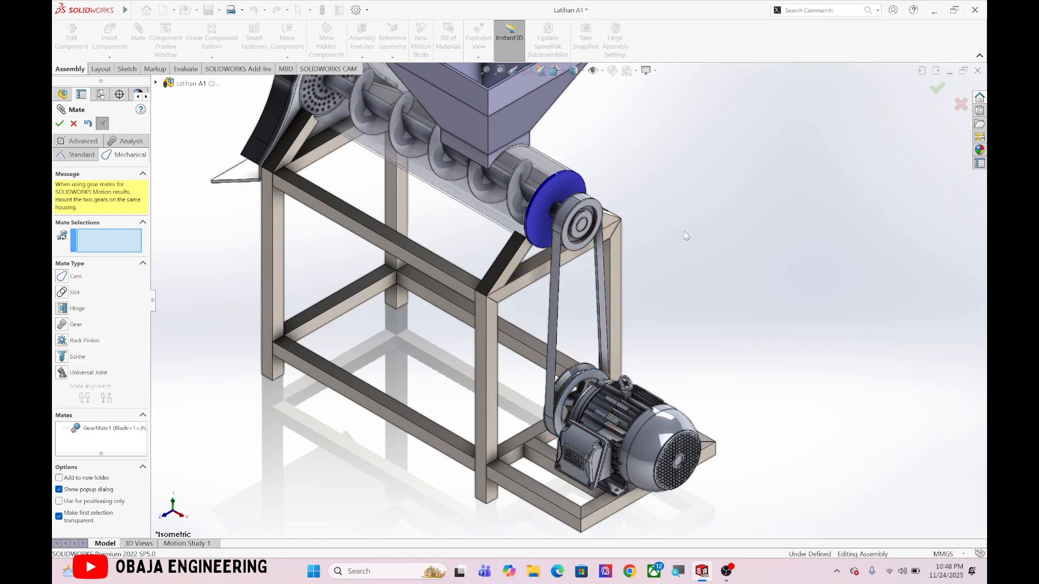
scroll(686, 236, up, 3)
scroll(631, 239, up, 3)
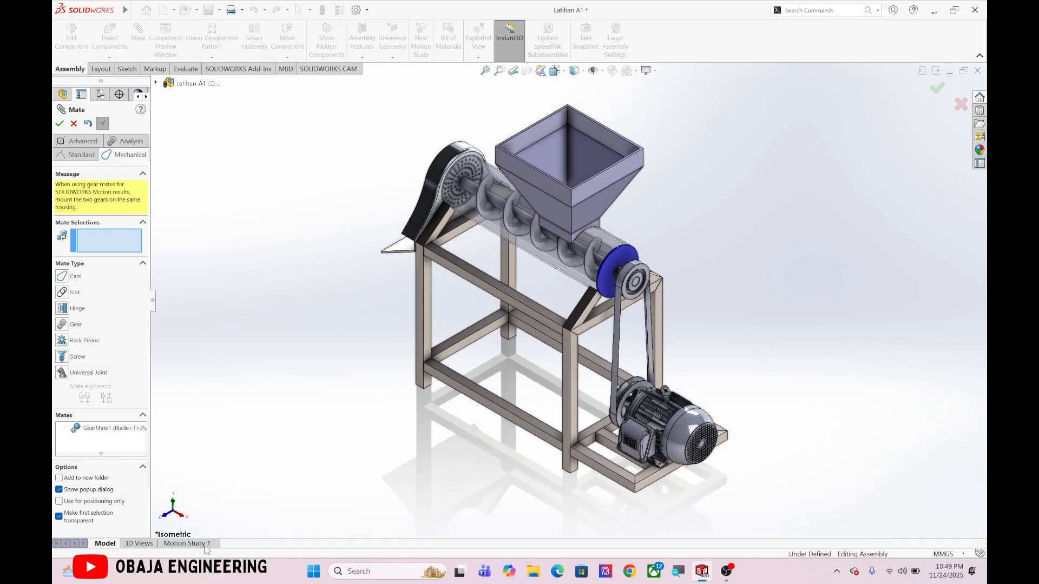
click(60, 124)
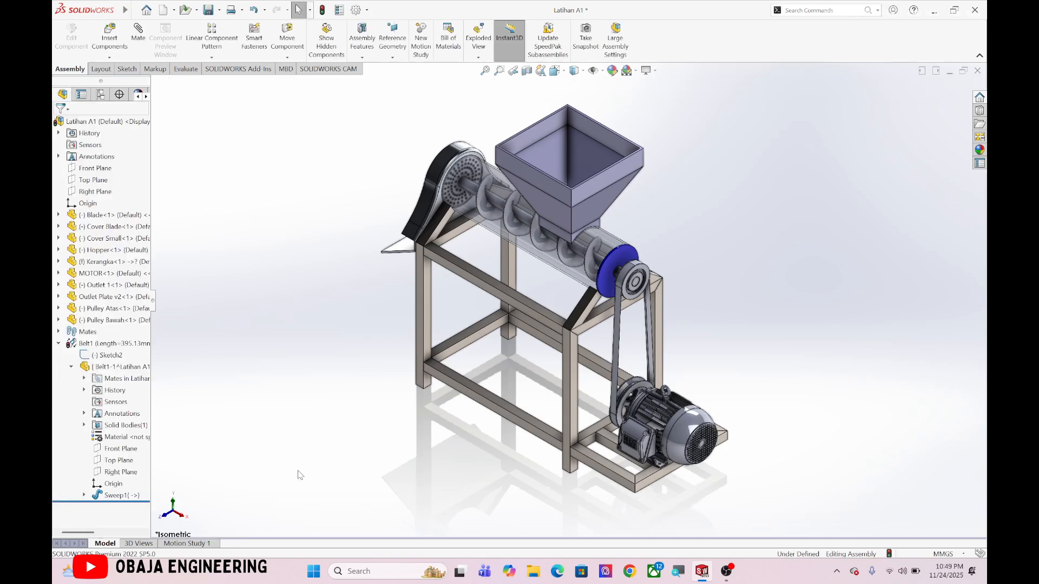
In Motion Study 1, add a rotary motor at constant 100 RPM to the hub face of Pulley Bawah, with its direction reversed.
click(192, 544)
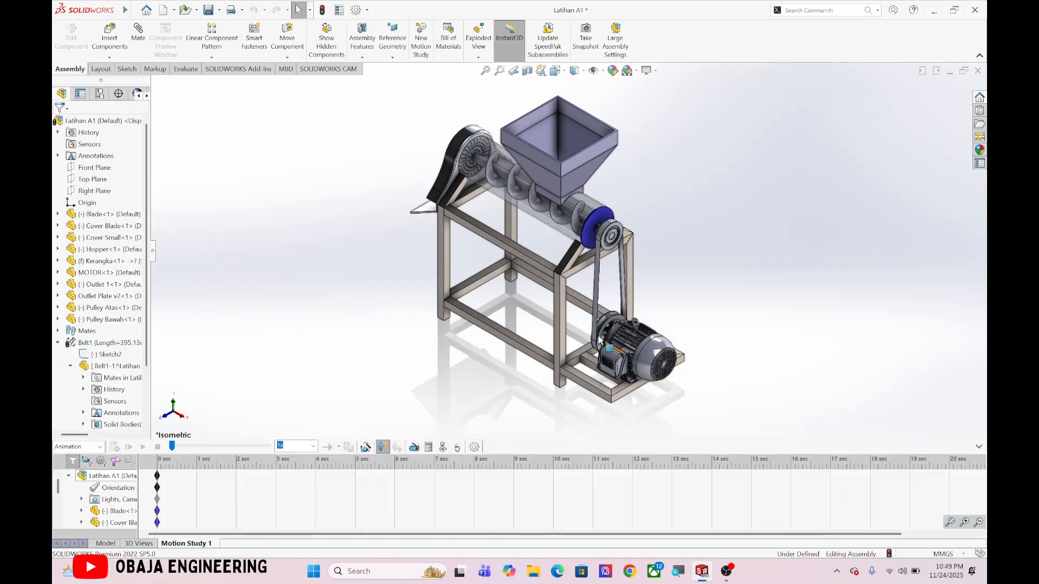
scroll(599, 339, down, 5)
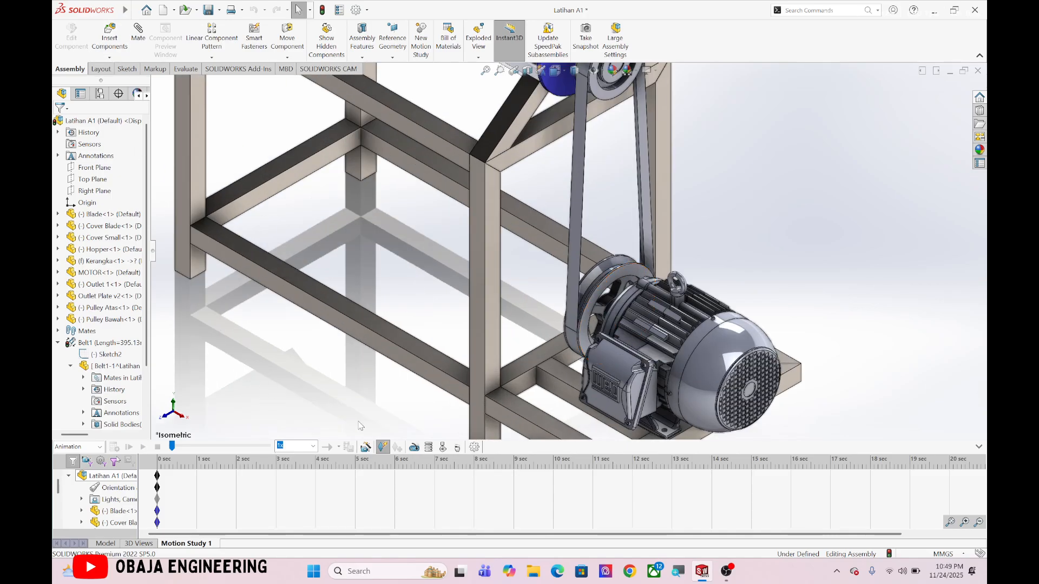
click(420, 451)
middle_drag(594, 344, 654, 357)
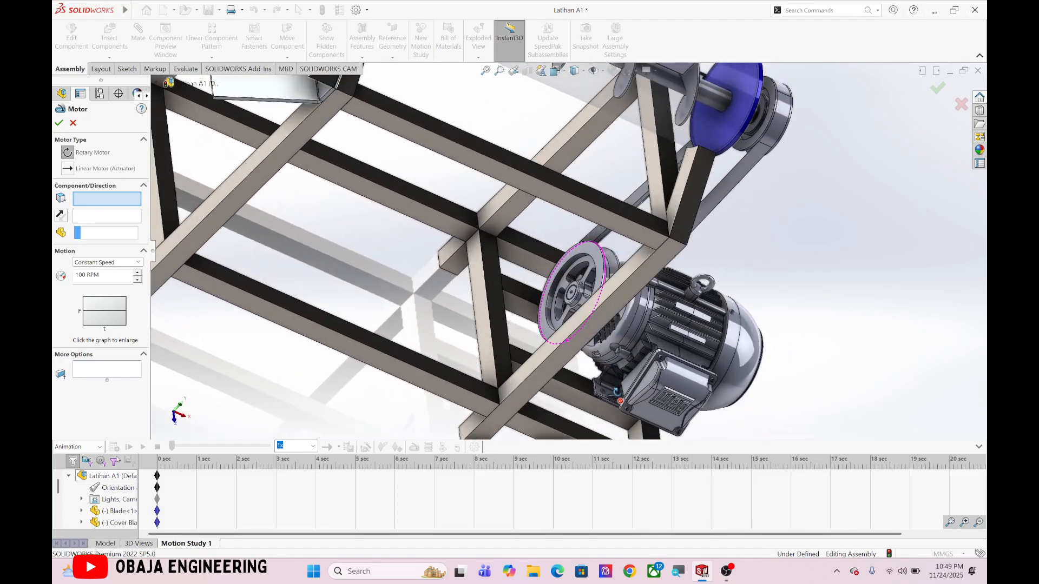
scroll(558, 288, down, 2)
scroll(557, 288, down, 2)
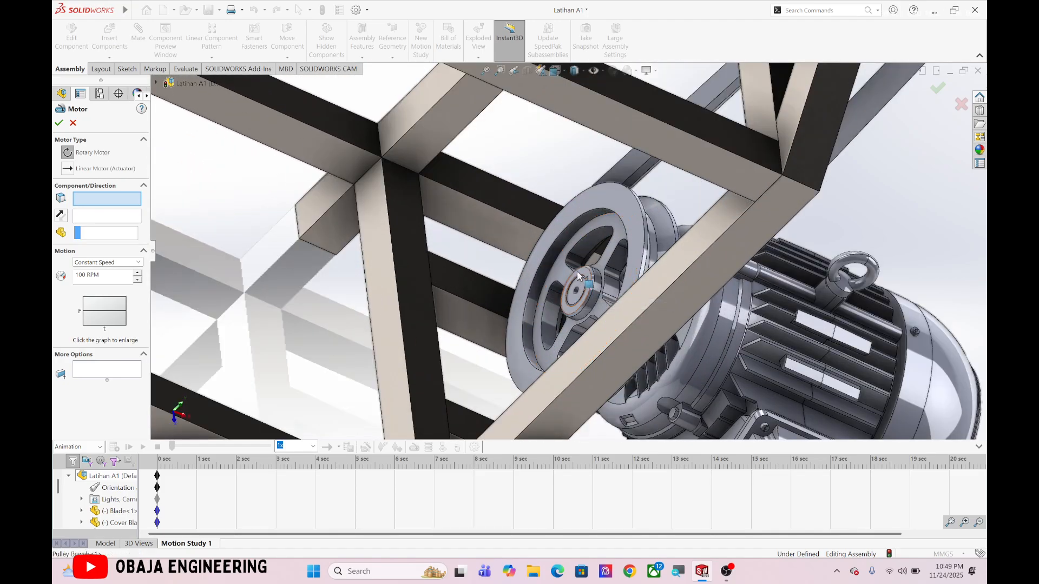
click(581, 298)
click(61, 215)
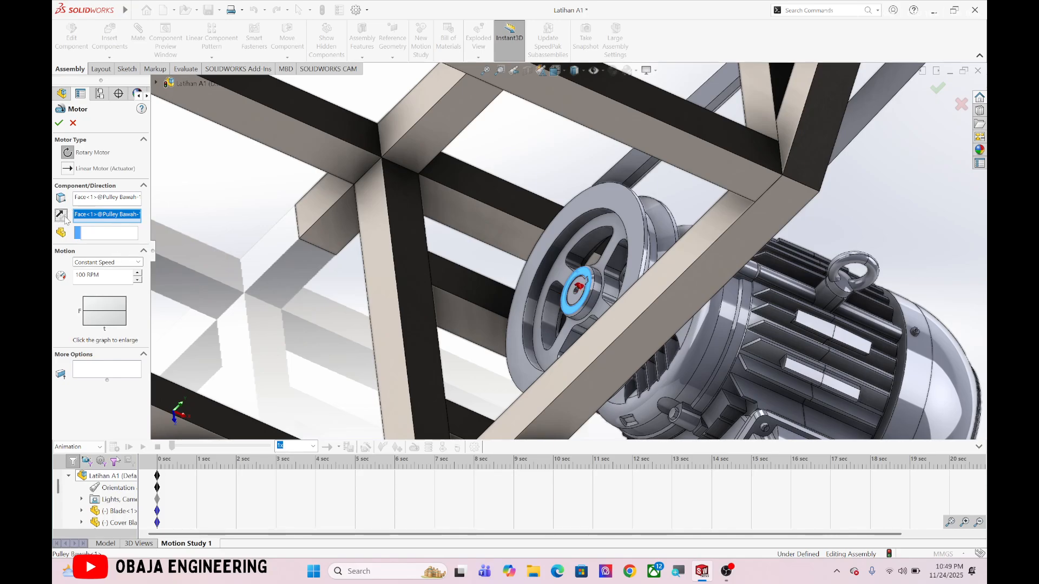
click(60, 123)
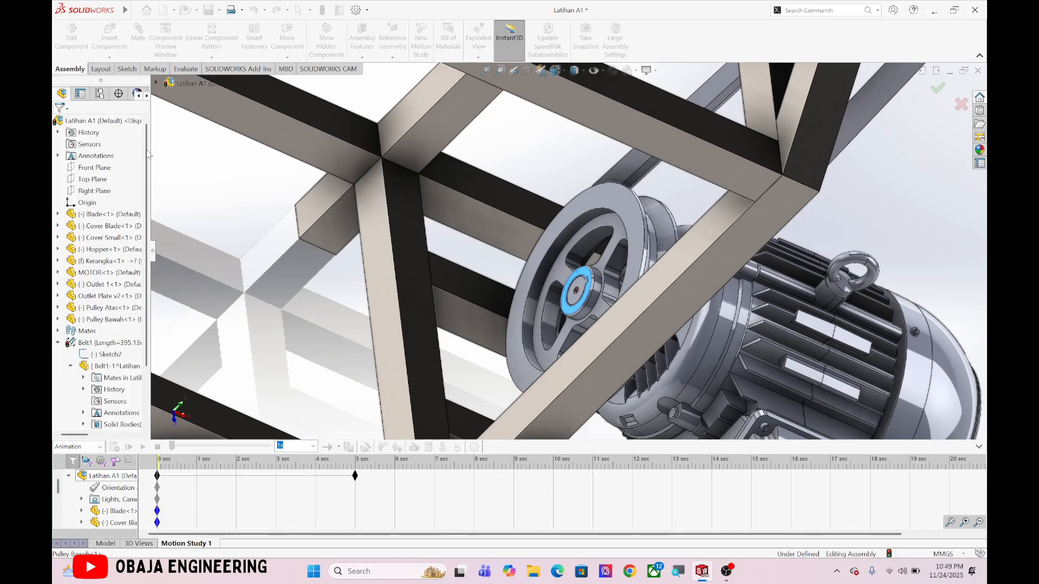
Extend the motion study to 6 seconds and play the animation in isometric view.
scroll(568, 249, up, 5)
key(ctrl+7)
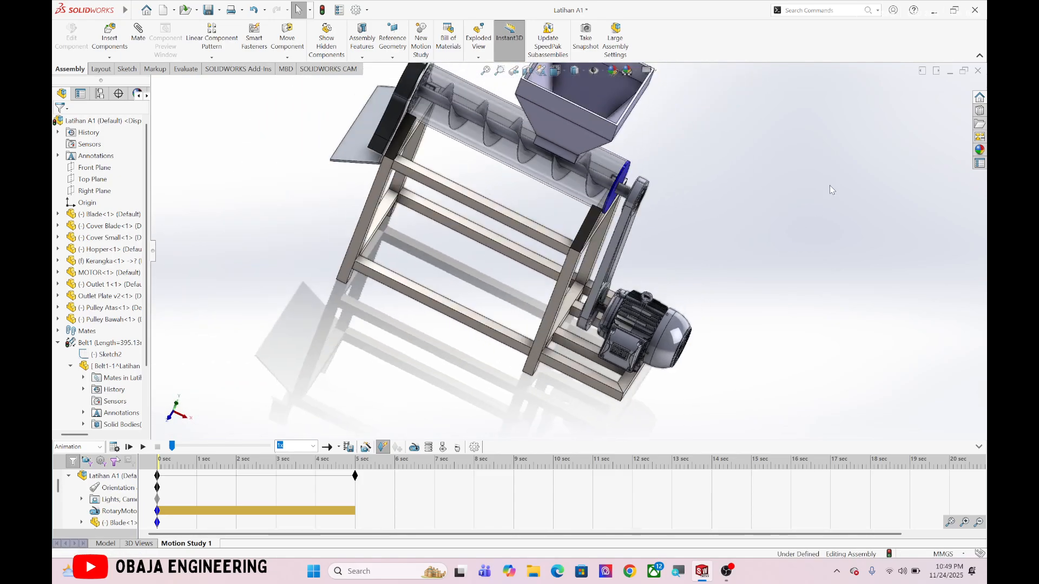
drag(357, 477, 395, 476)
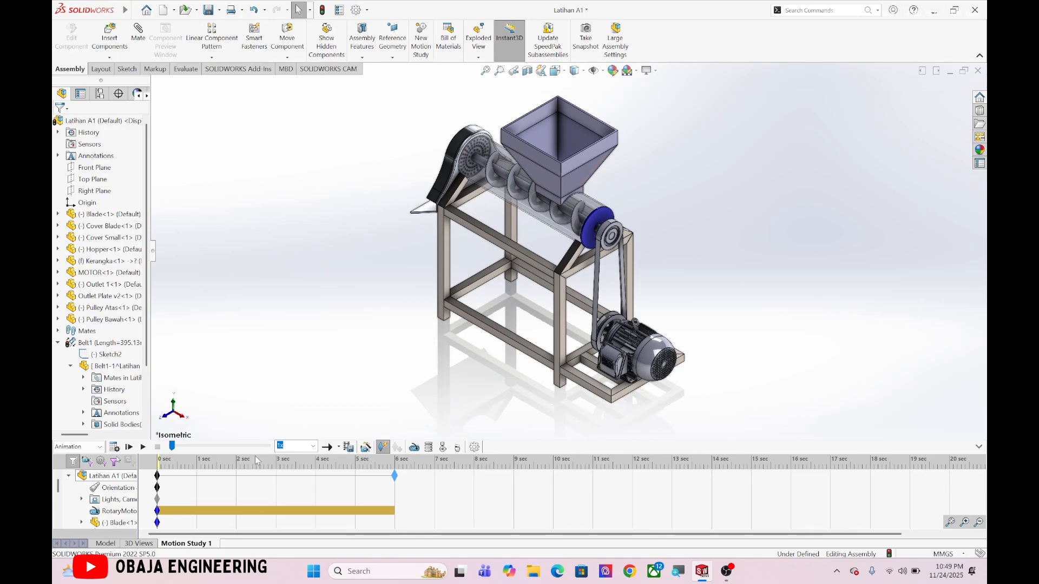
click(143, 447)
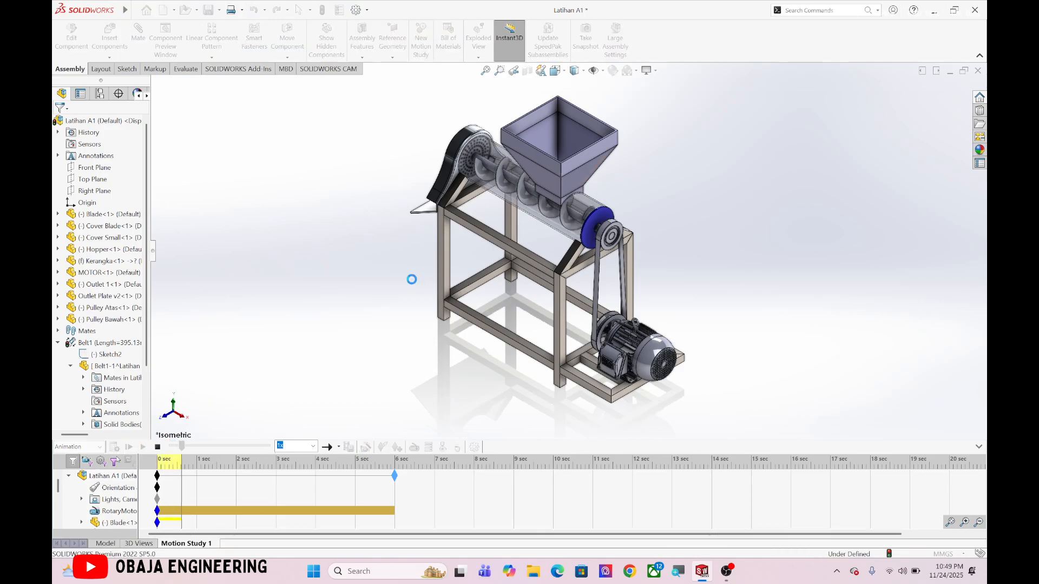